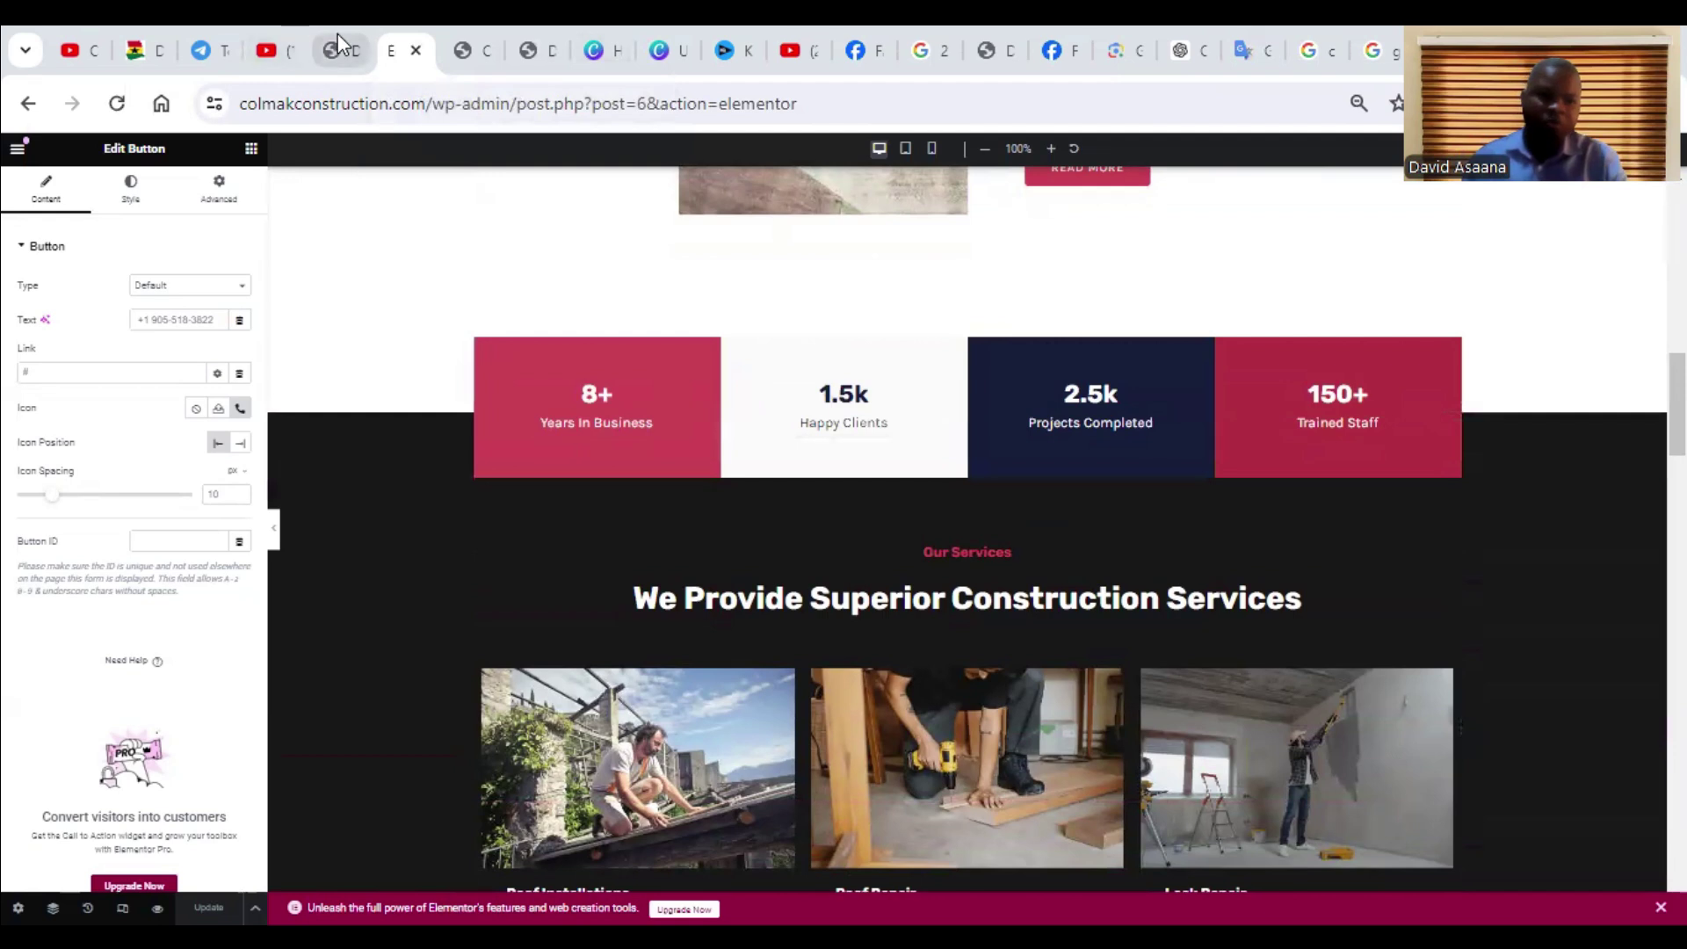
- Switch to the WordPress dashboard, open the Themes page and review the installed themes
left_click(339, 40)
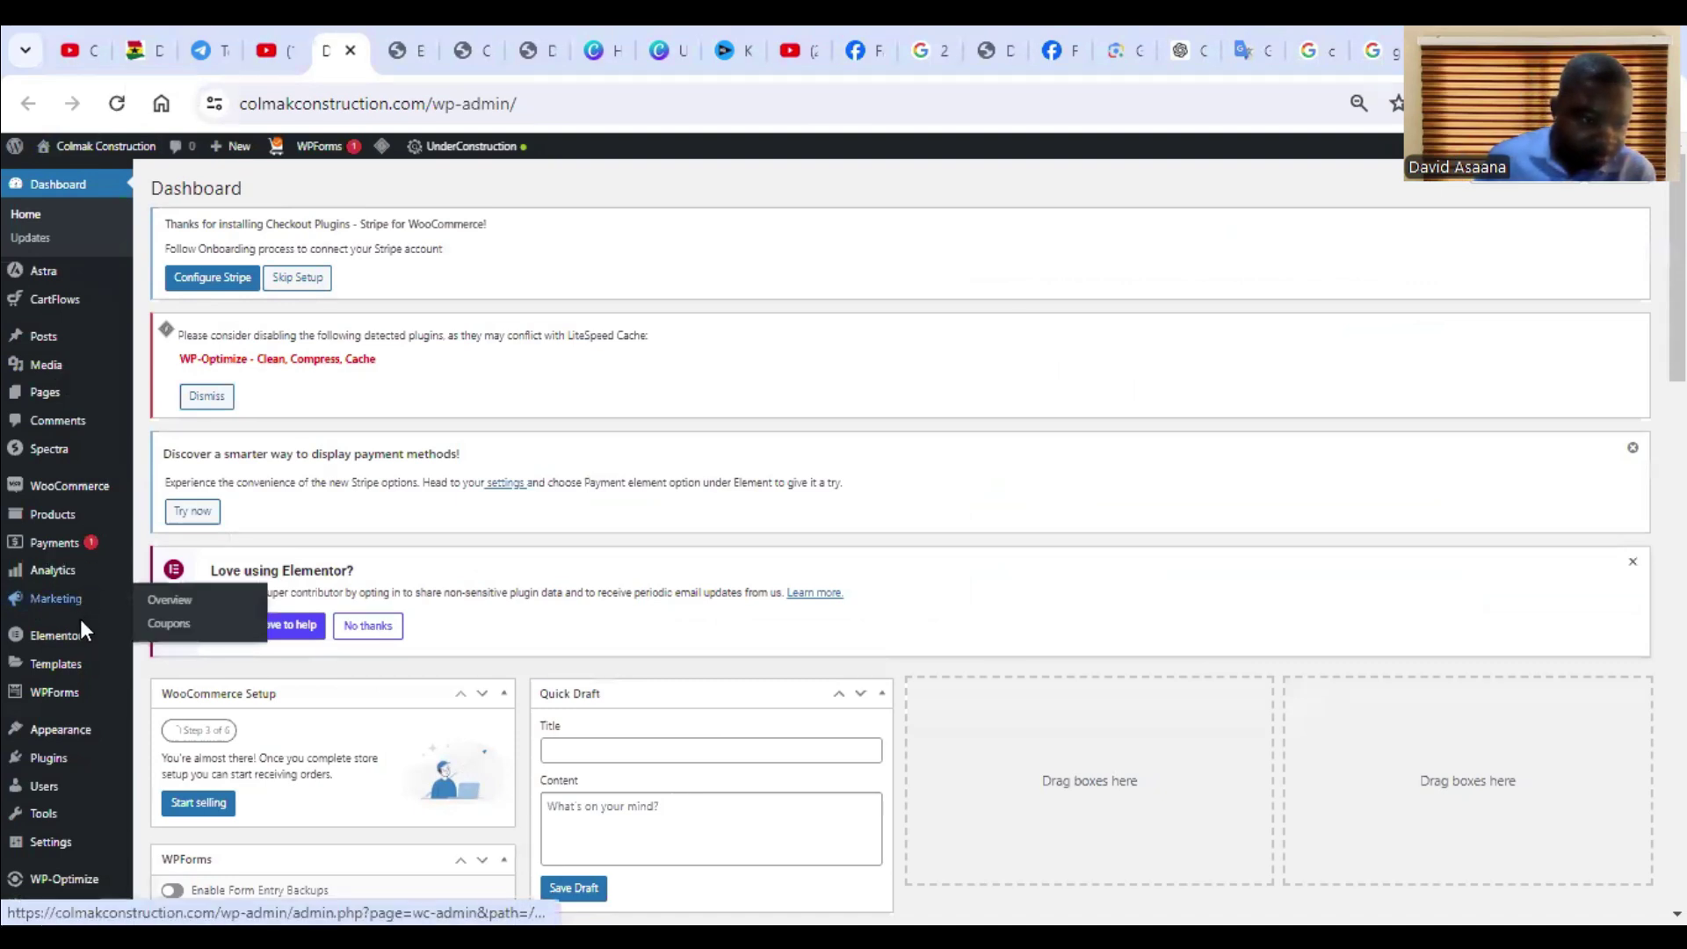
scroll(77, 694, "down", 1)
mouse_move(76, 701)
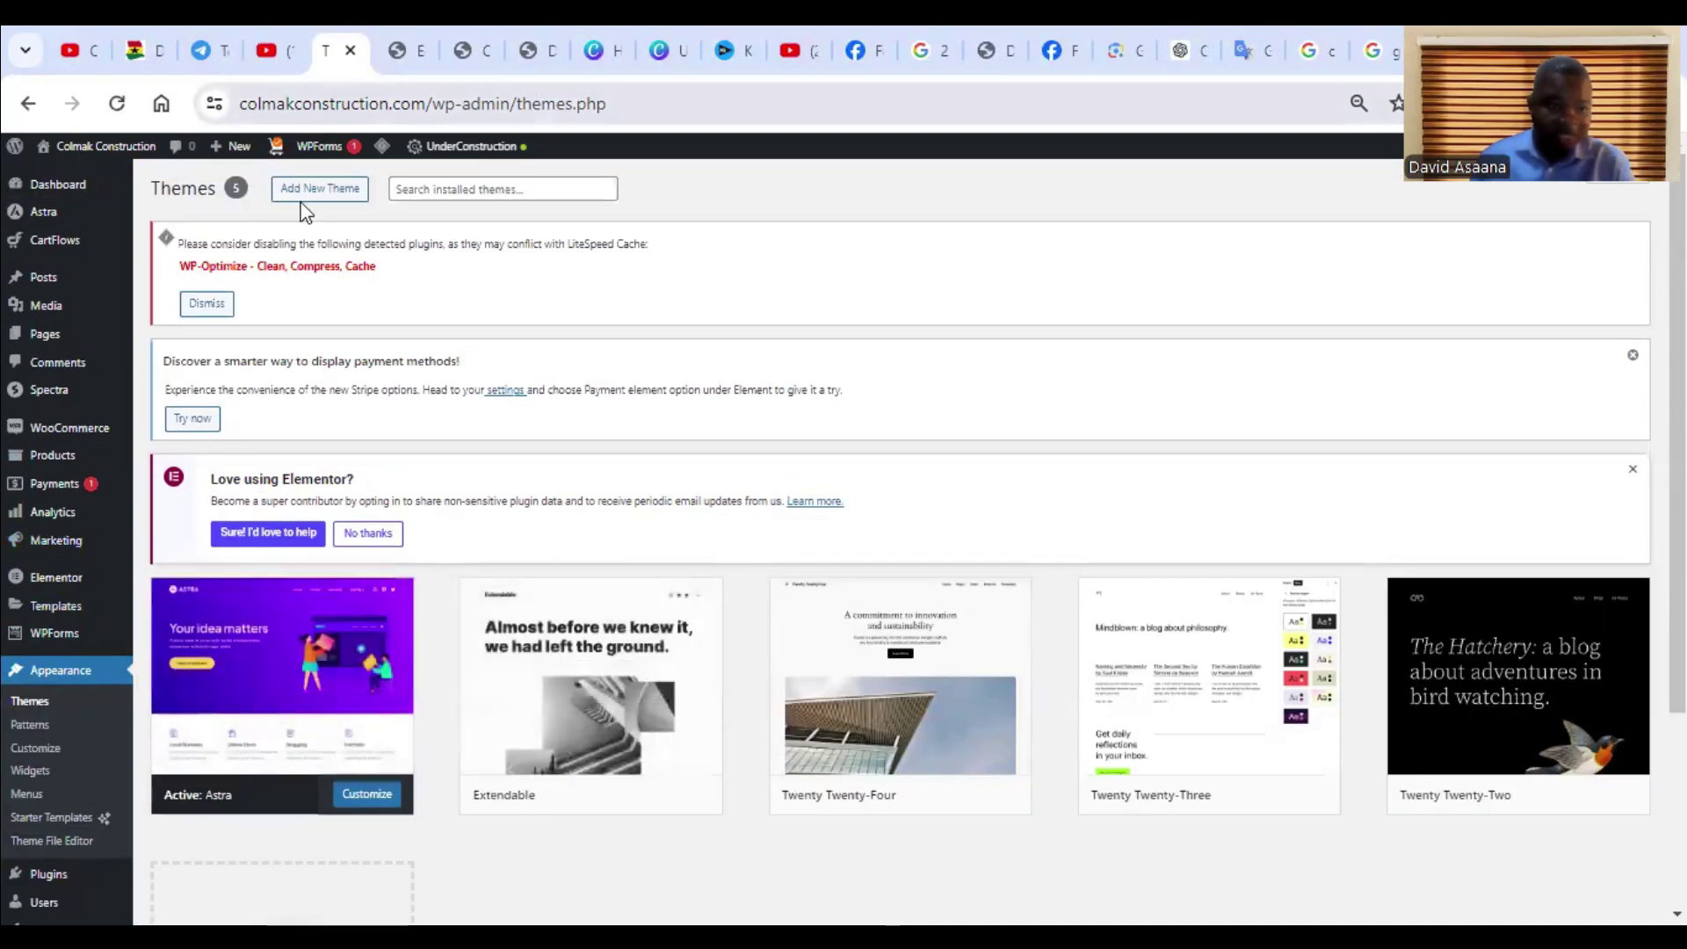
scroll(615, 492, "down", 2)
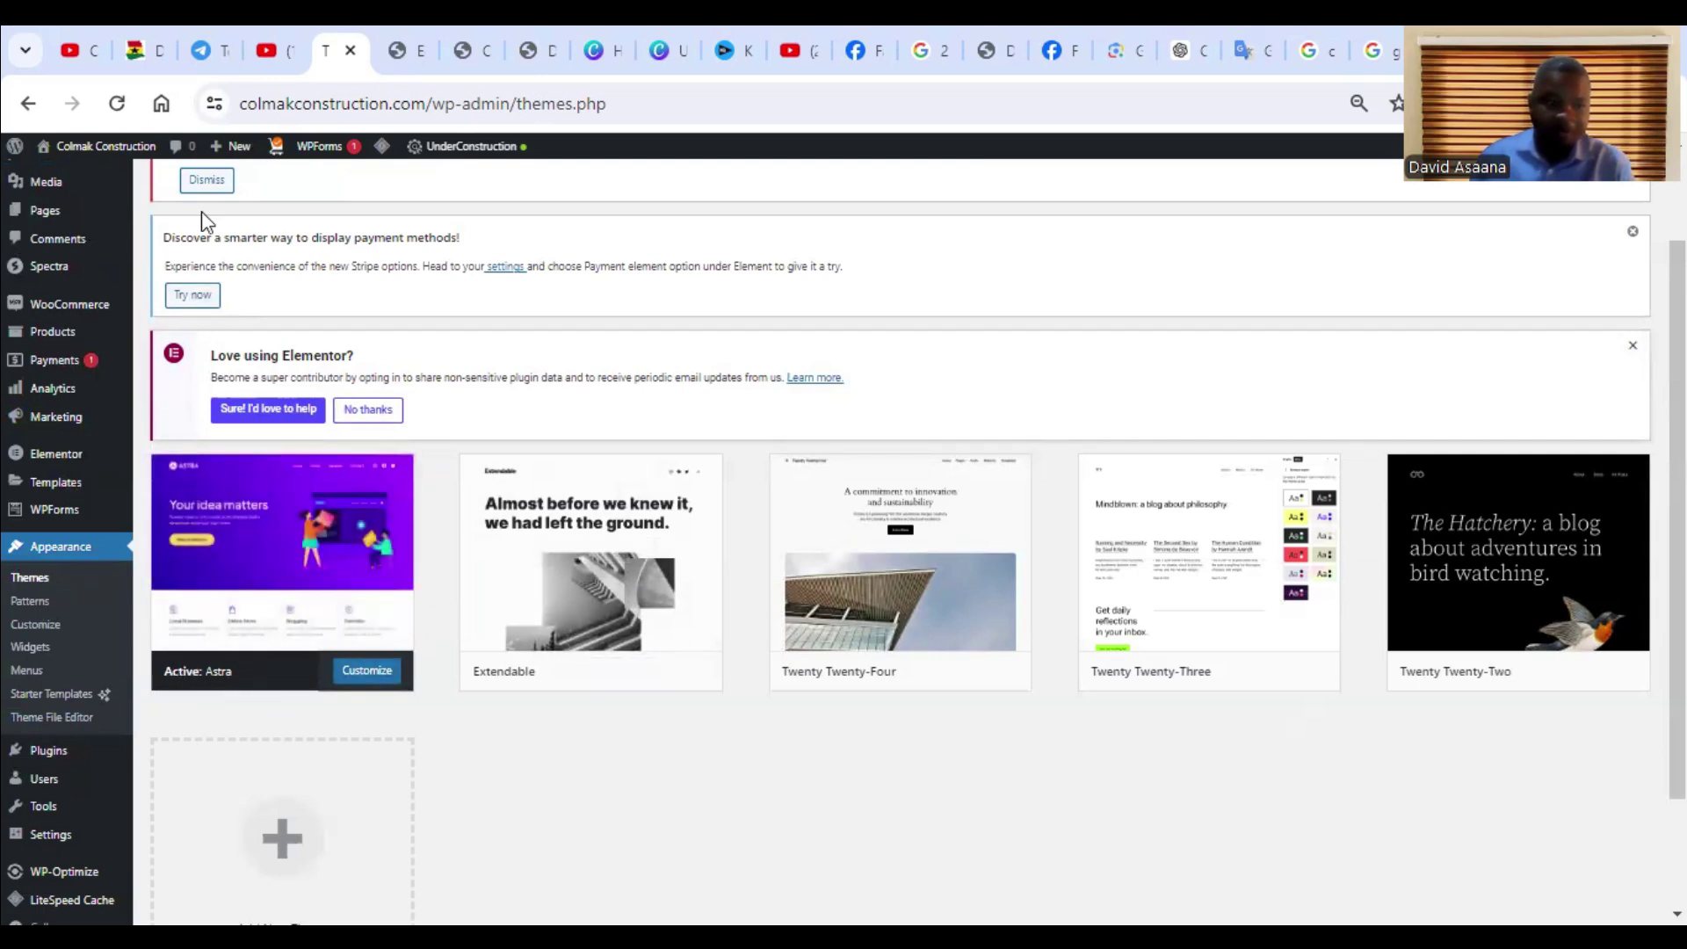
scroll(263, 220, "up", 3)
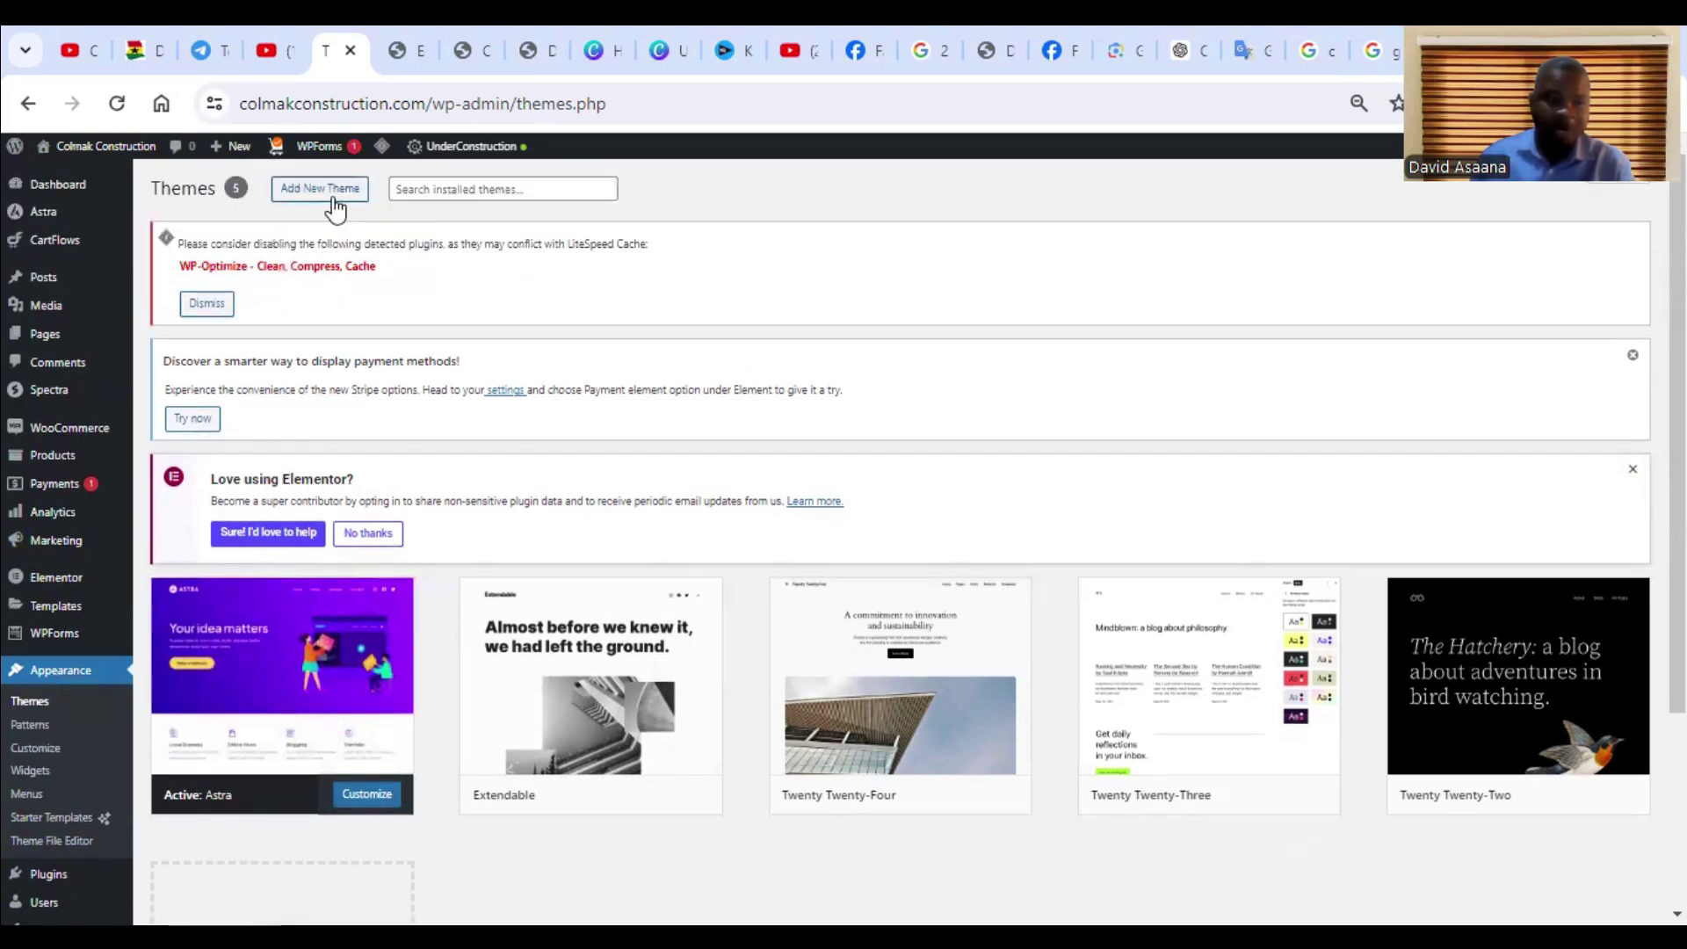
scroll(399, 779, "down", 1)
scroll(400, 779, "down", 1)
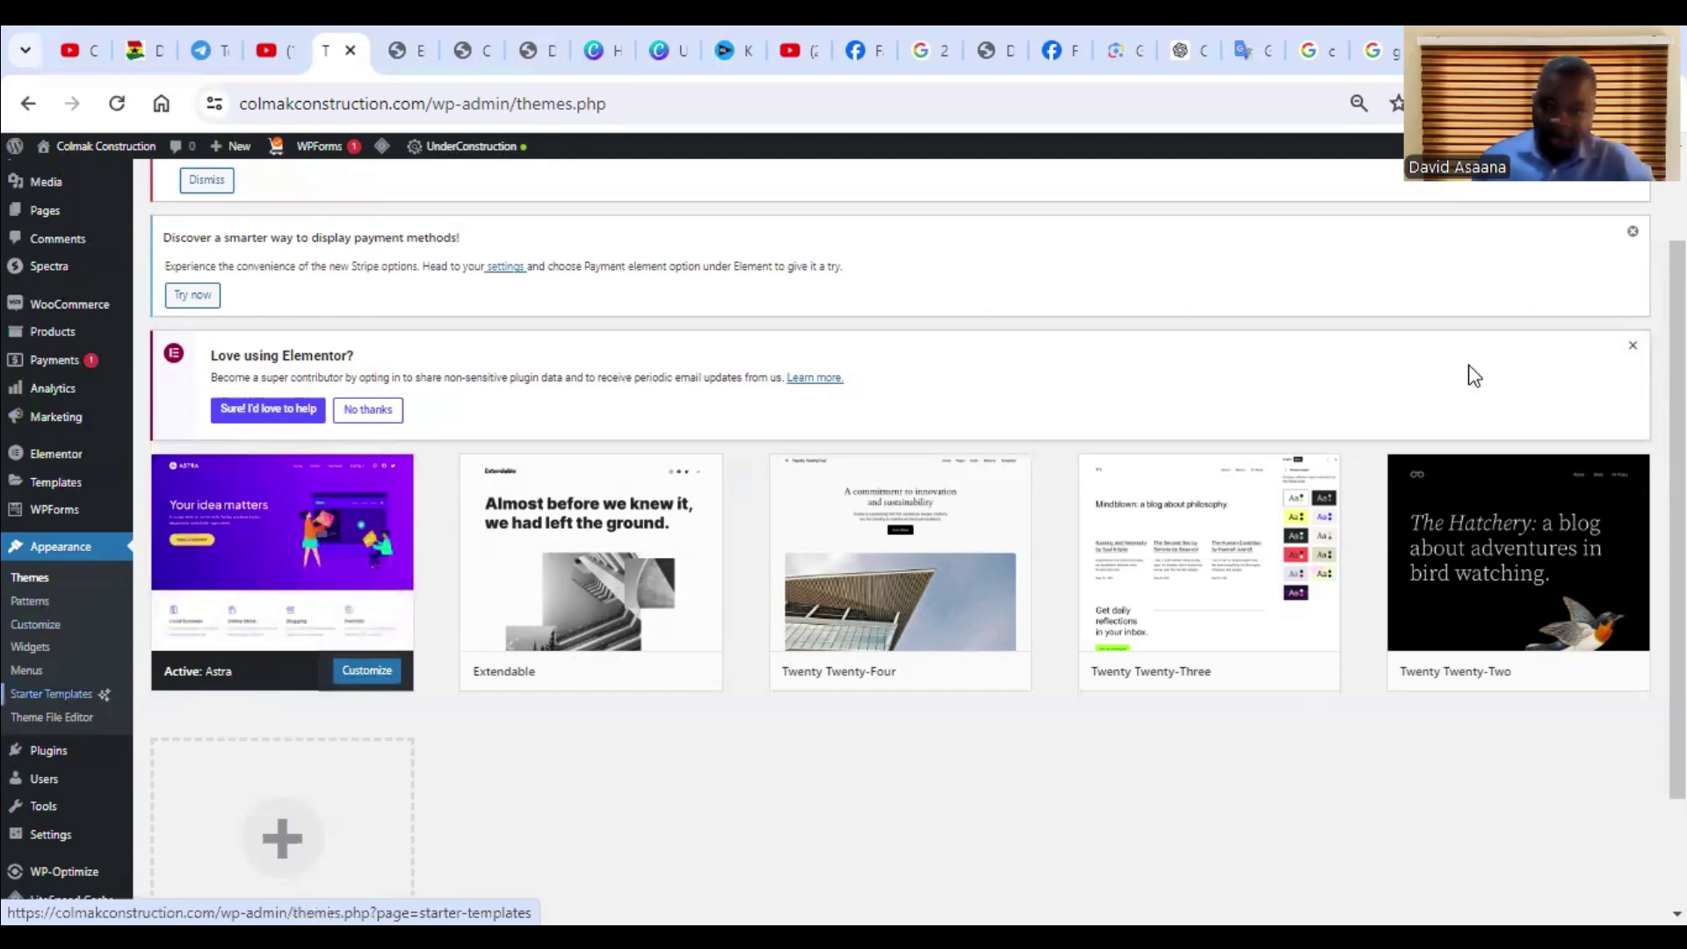
mouse_move(11, 772)
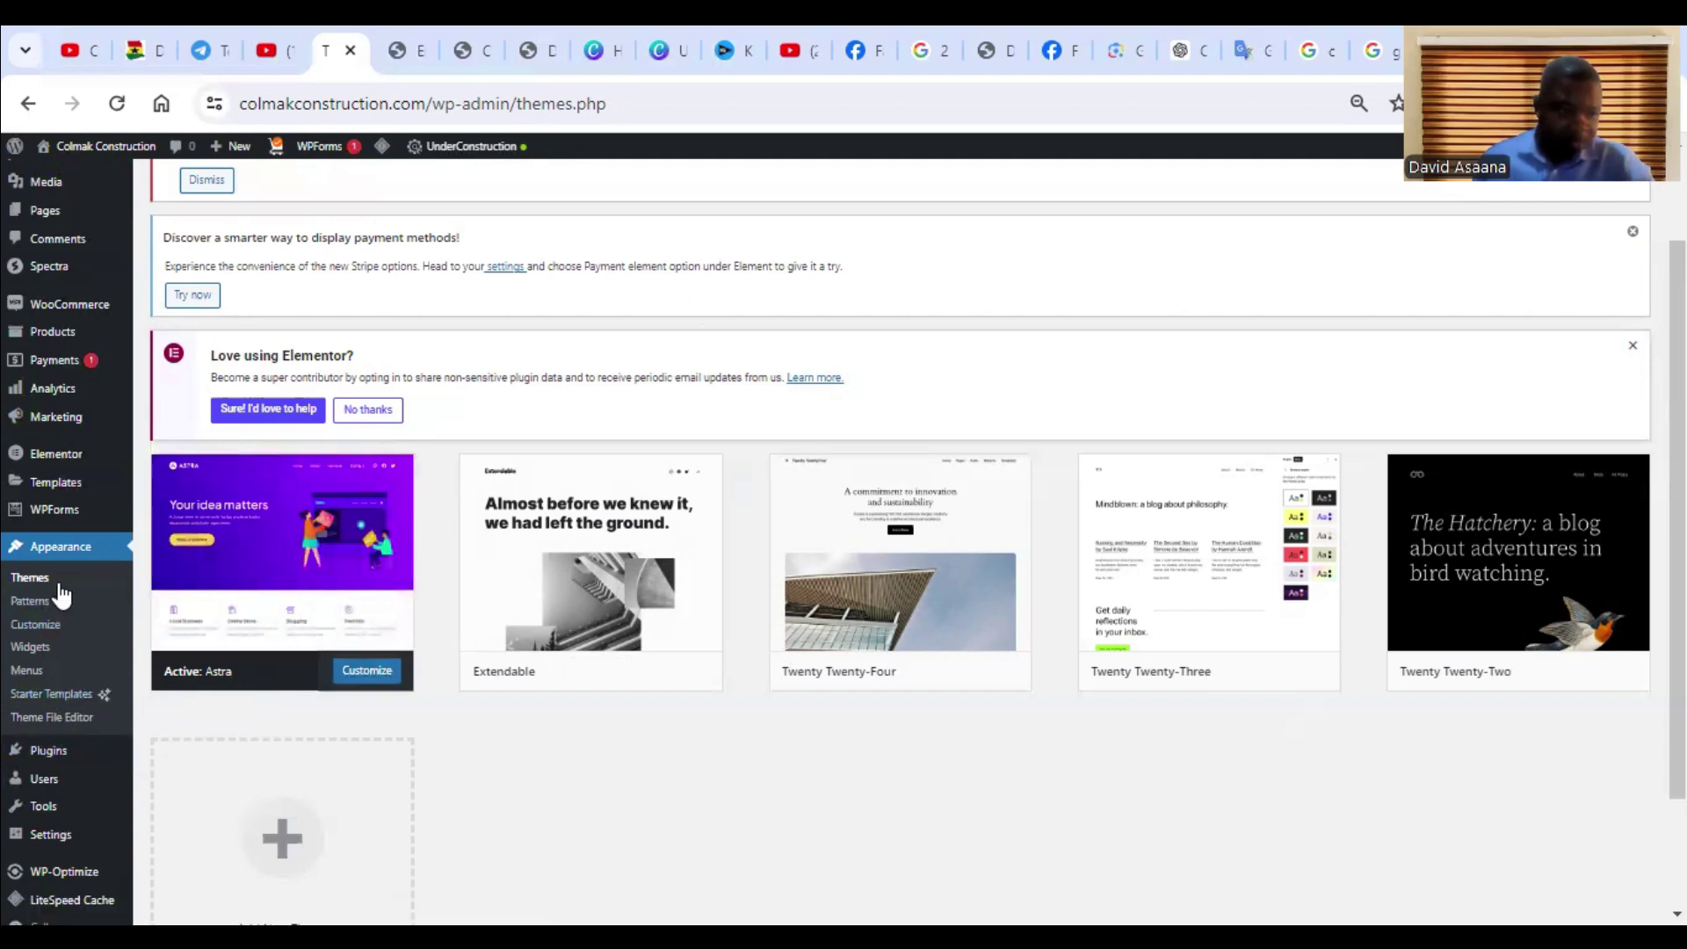
scroll(395, 364, "up", 2)
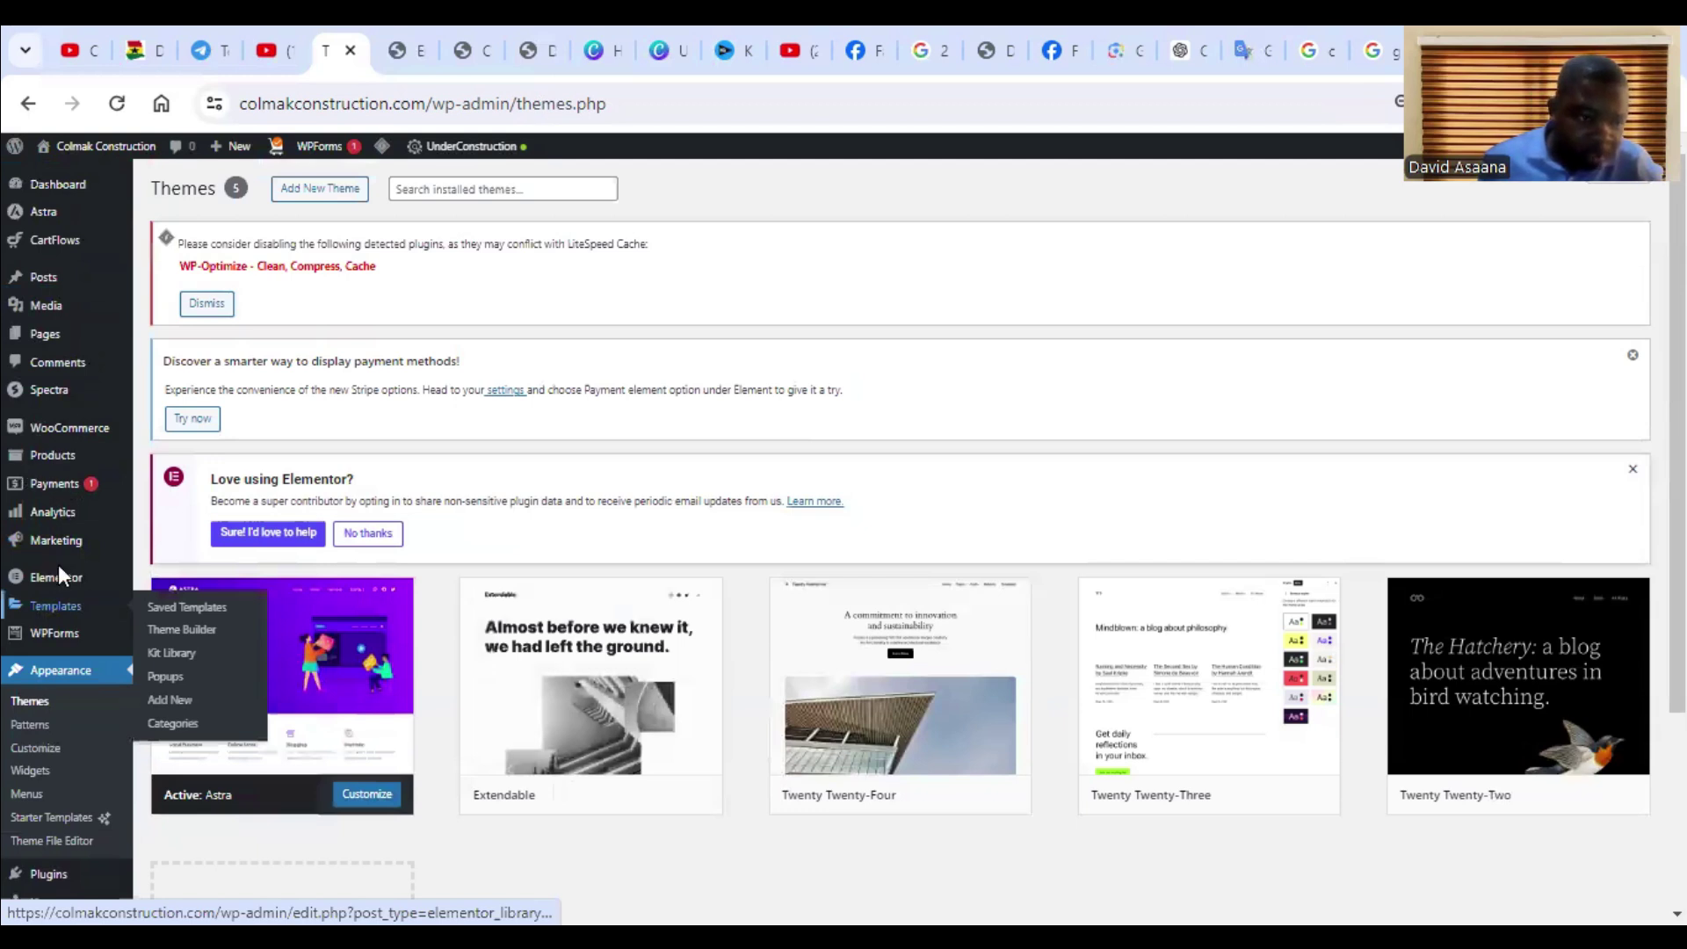
- Open the page for adding new plugins and search the plugin directory for "start"
left_click(53, 601)
scroll(53, 601, "down", 3)
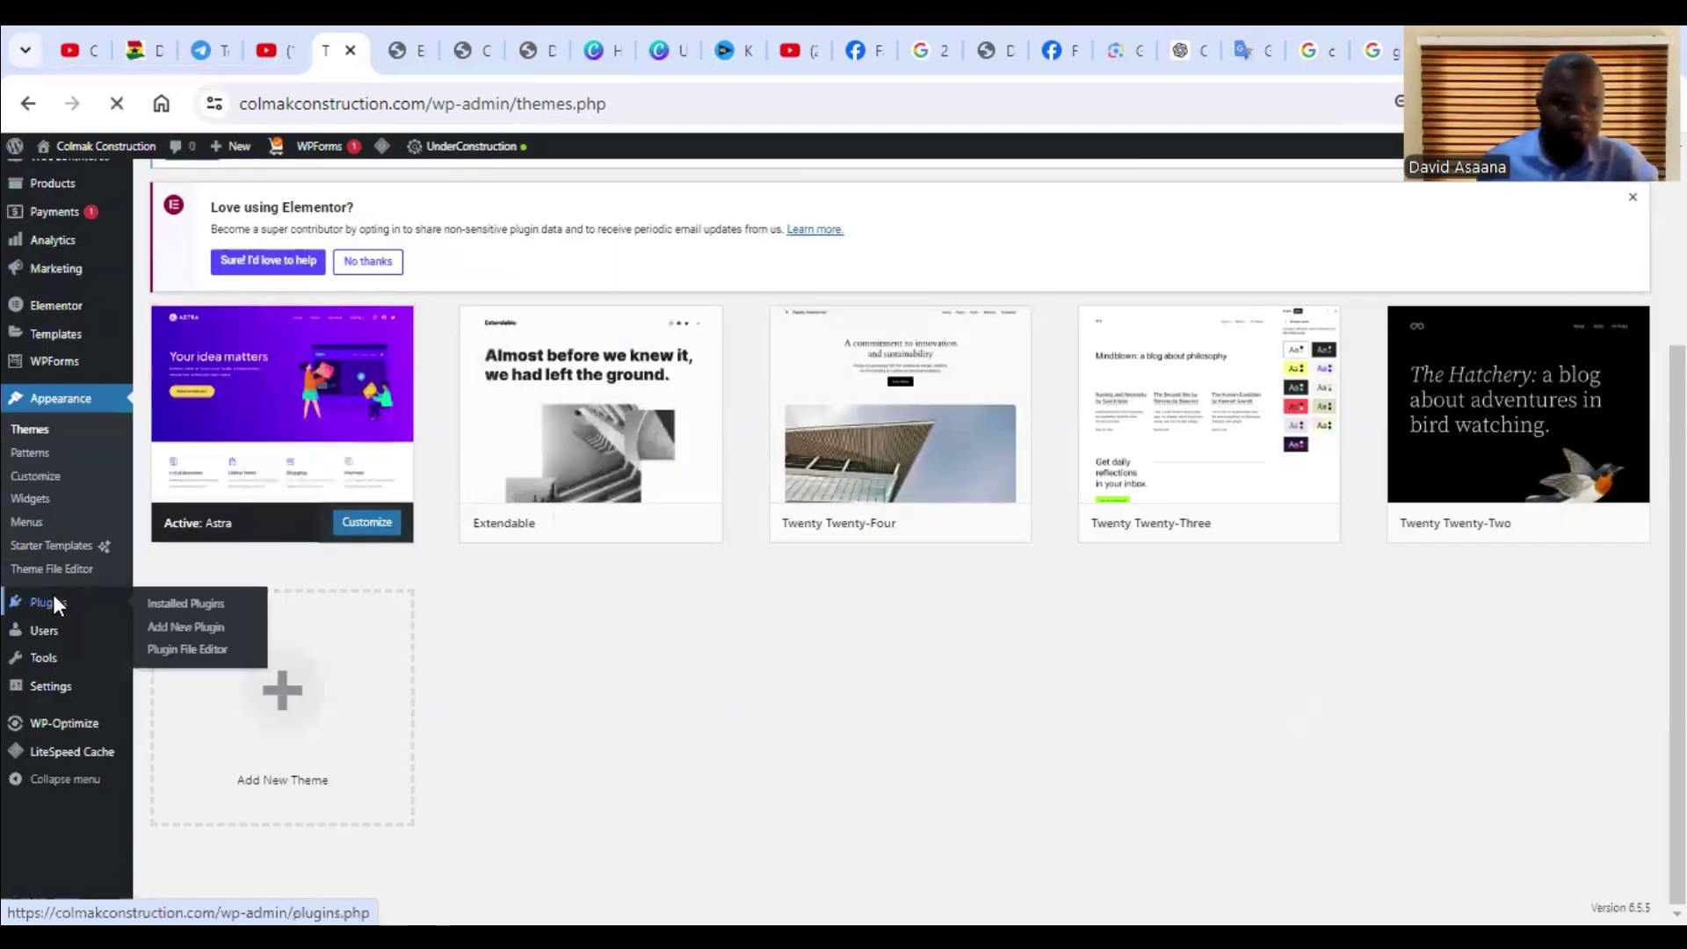
left_click(201, 629)
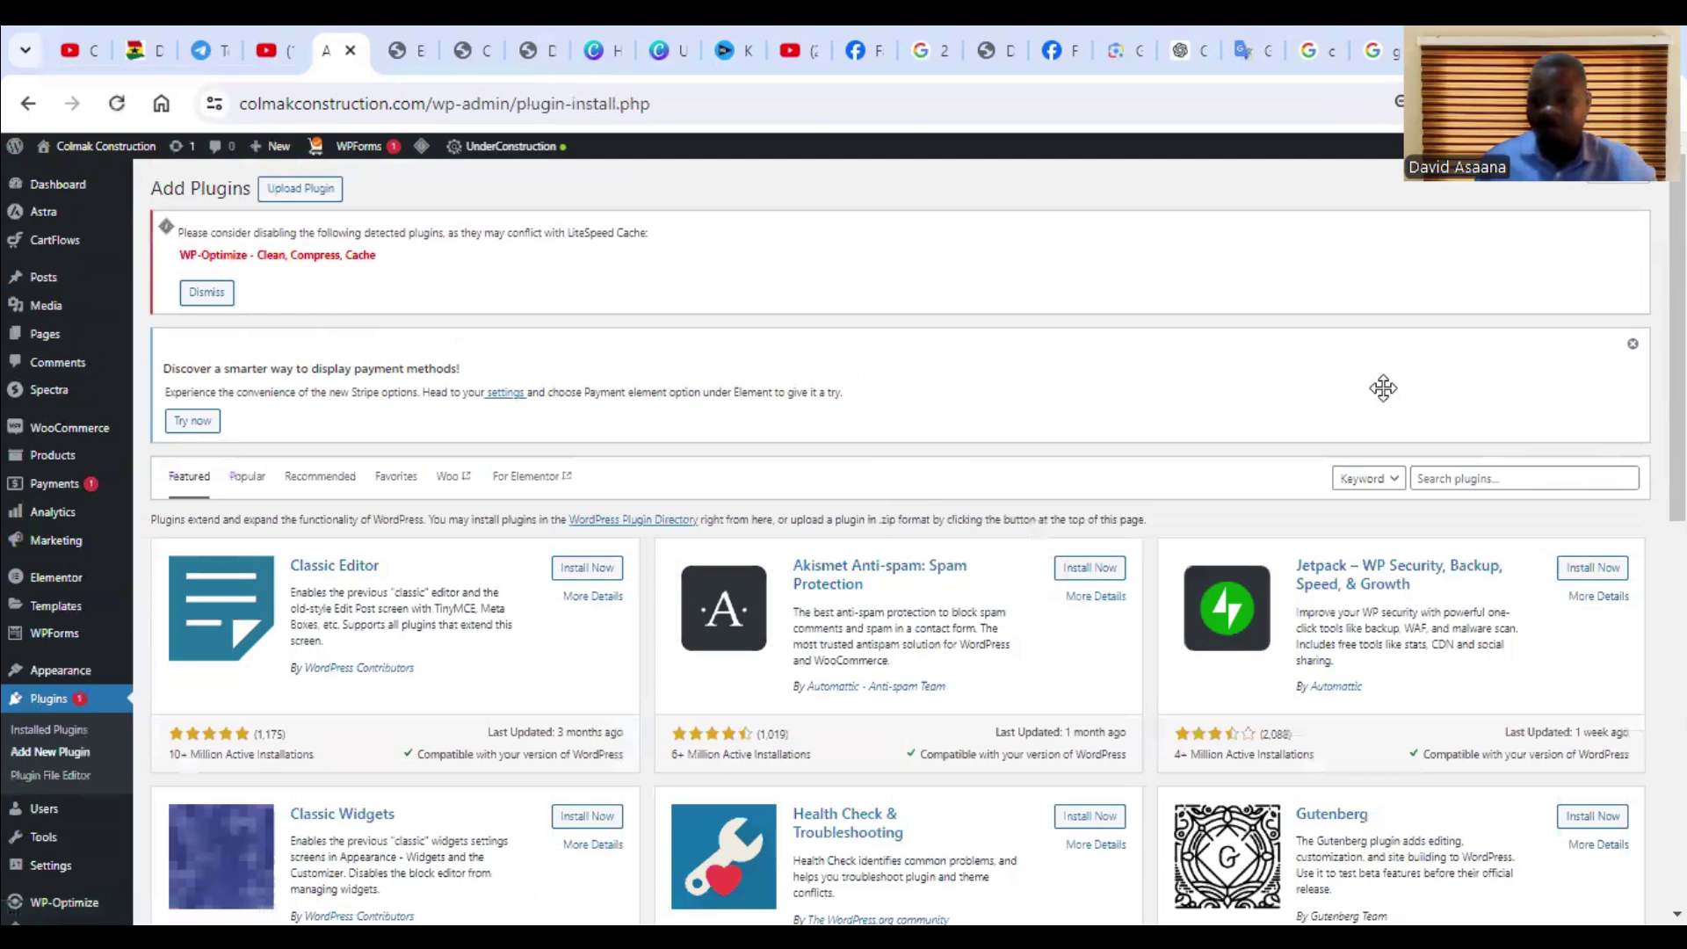
left_click(1462, 485)
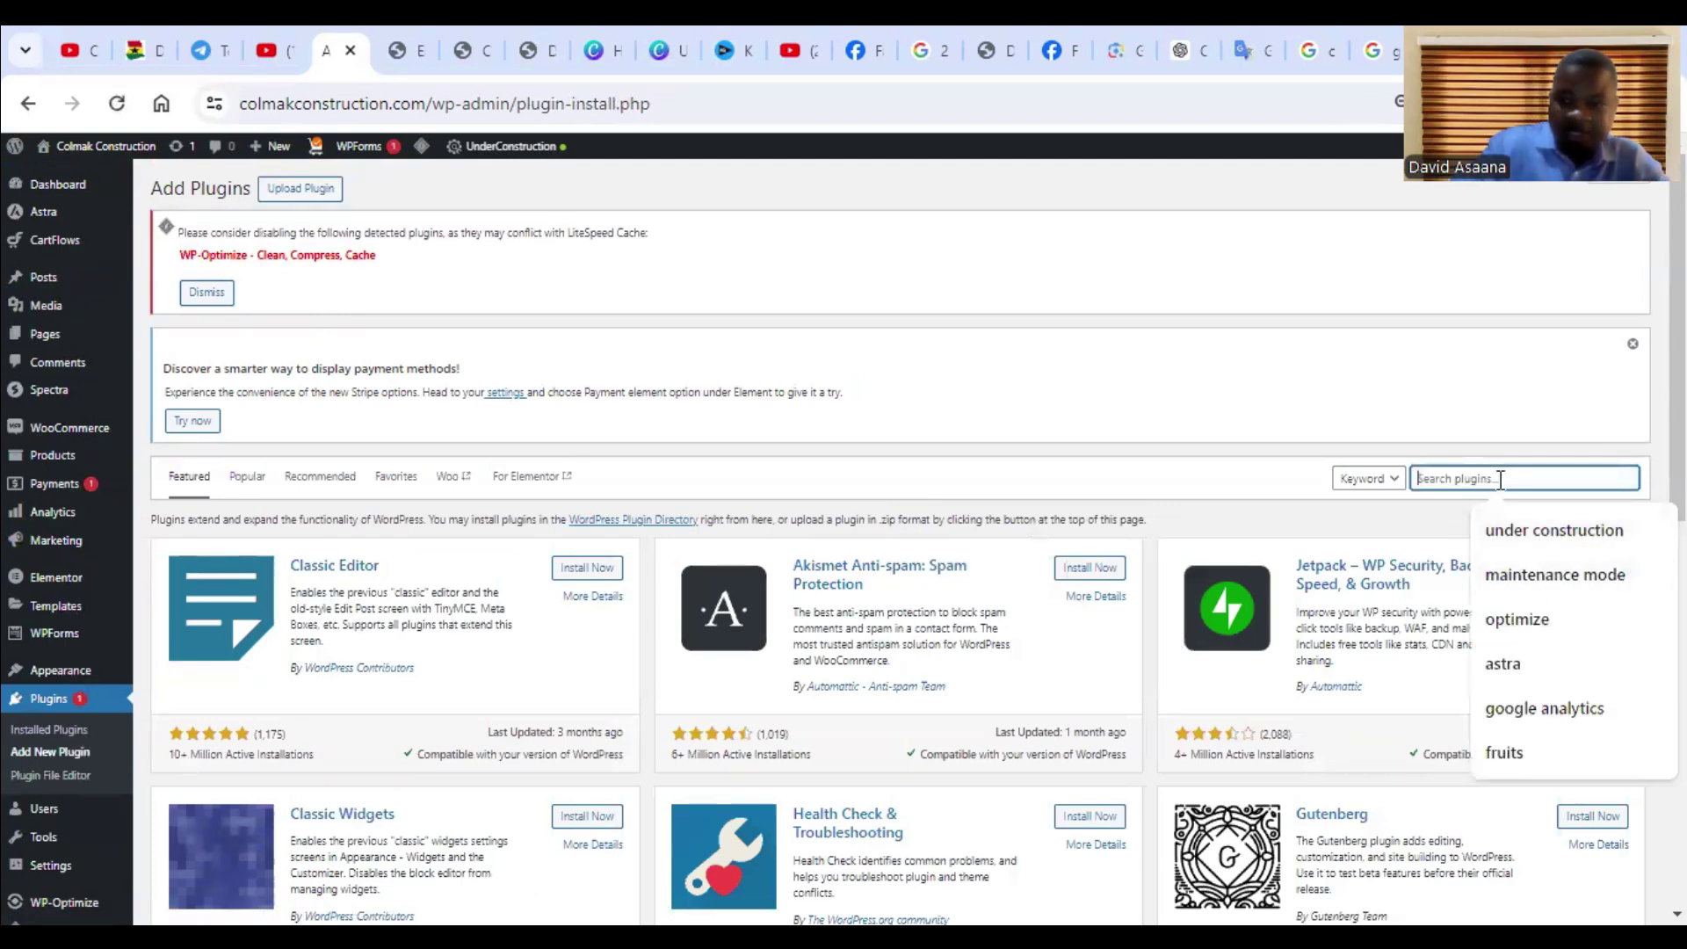
type("start")
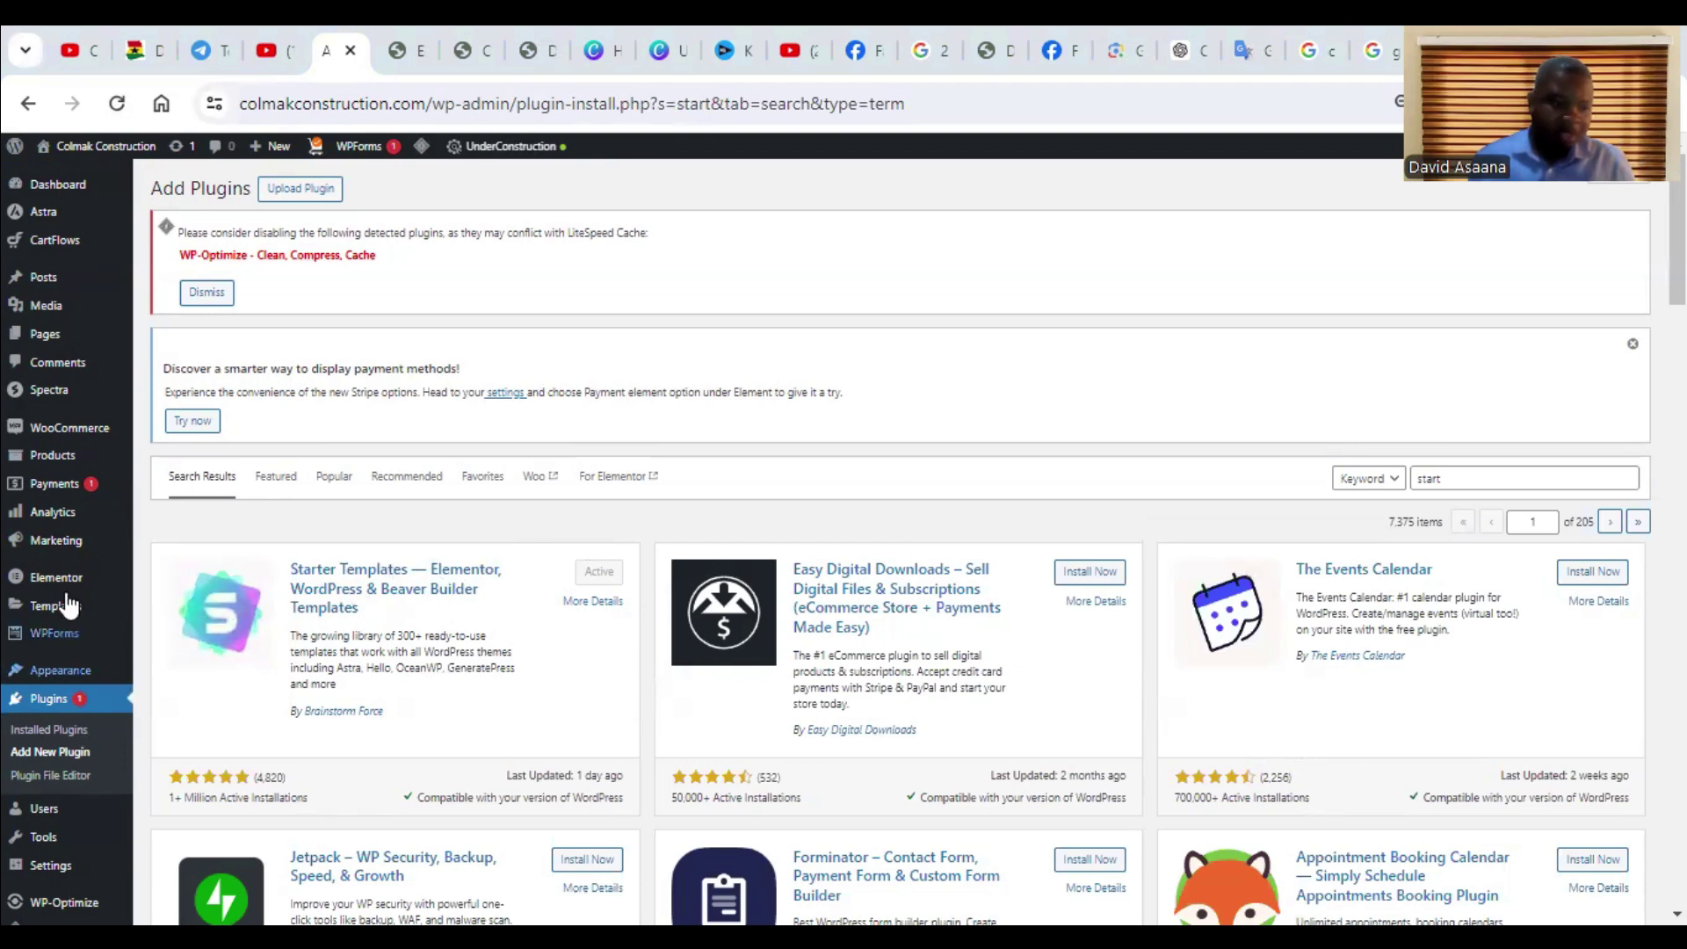
- Open Starter Templates and choose to build the website with Classic Starter Templates
mouse_move(77, 678)
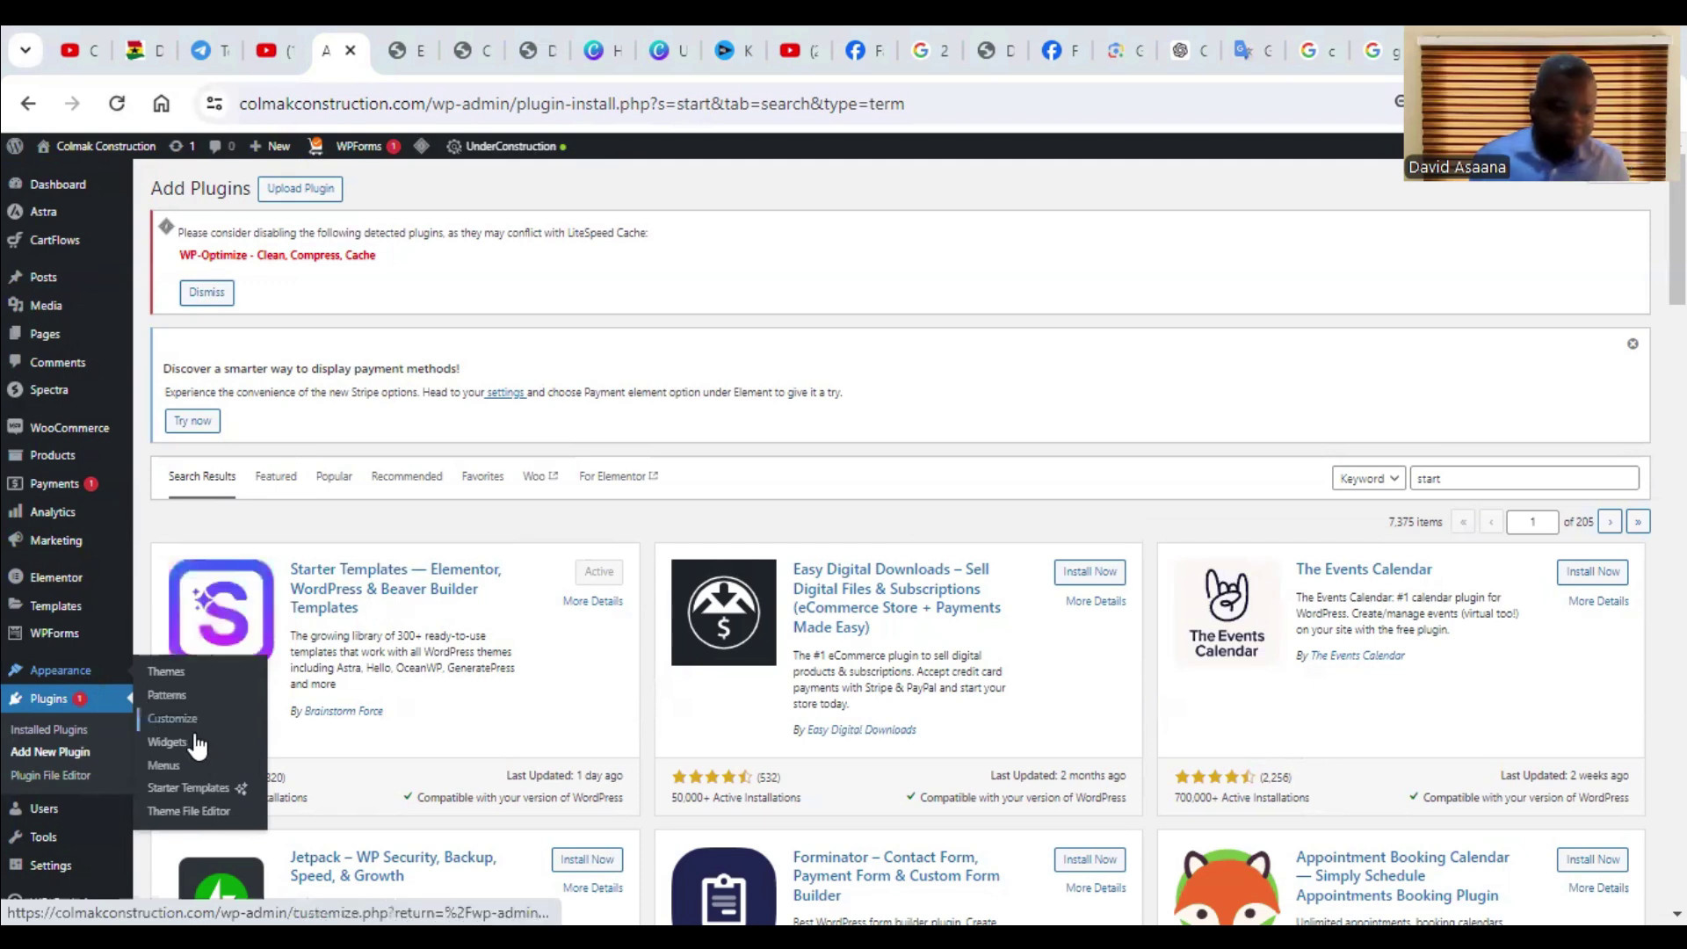
left_click(181, 796)
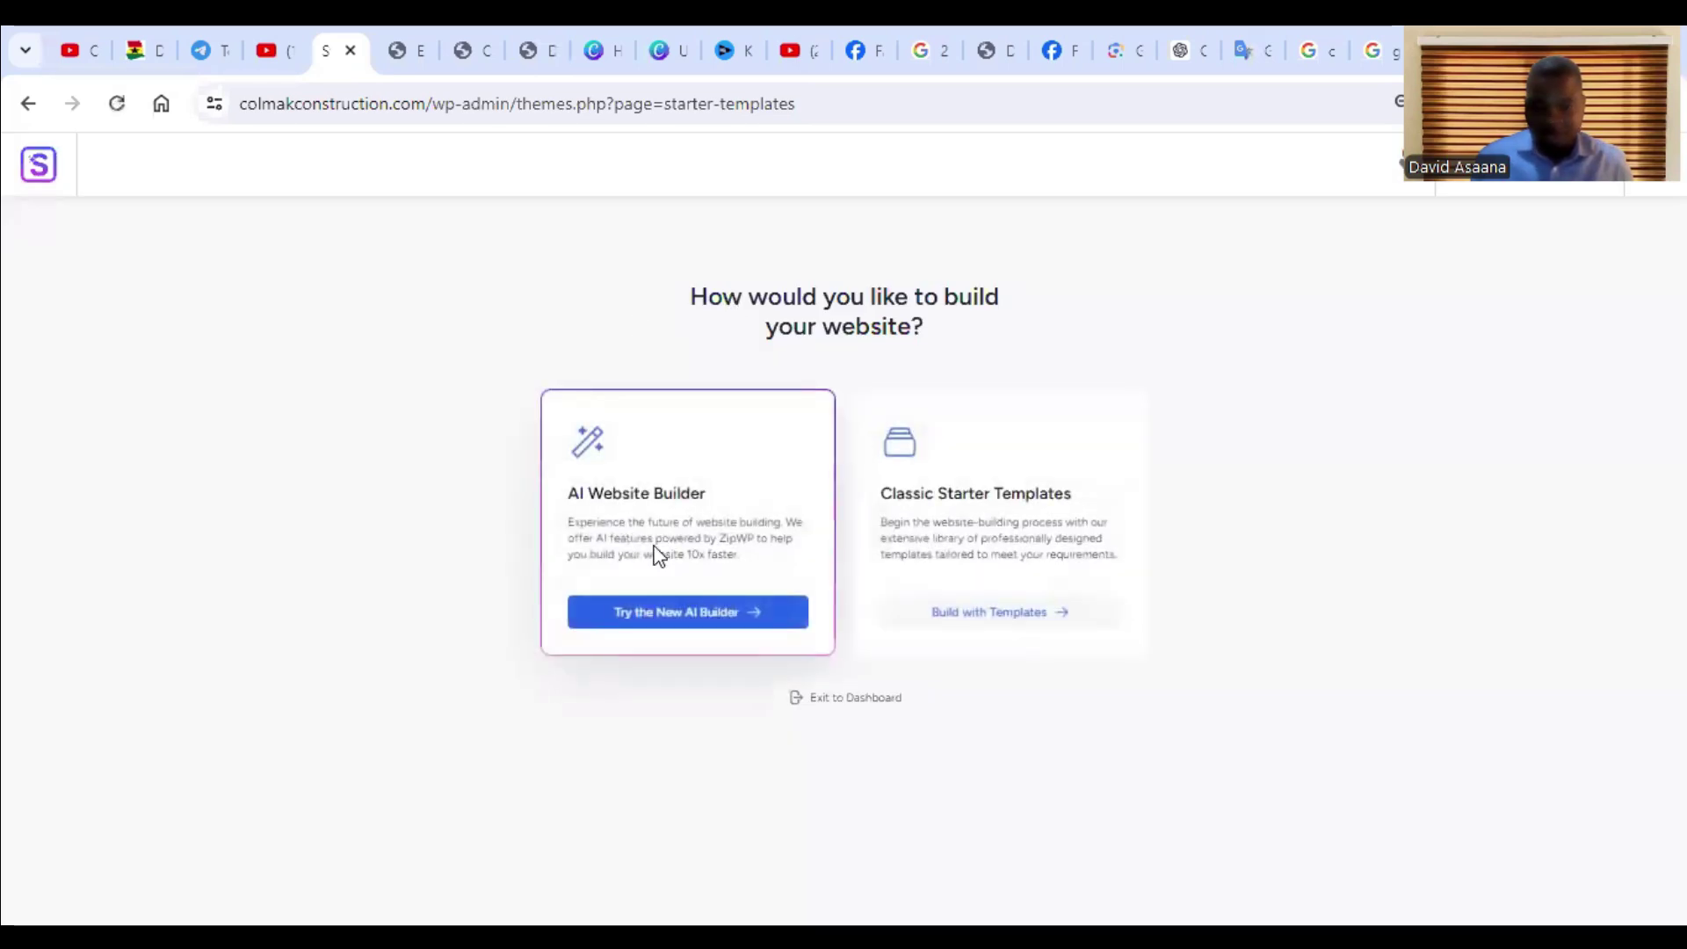
left_click(1035, 616)
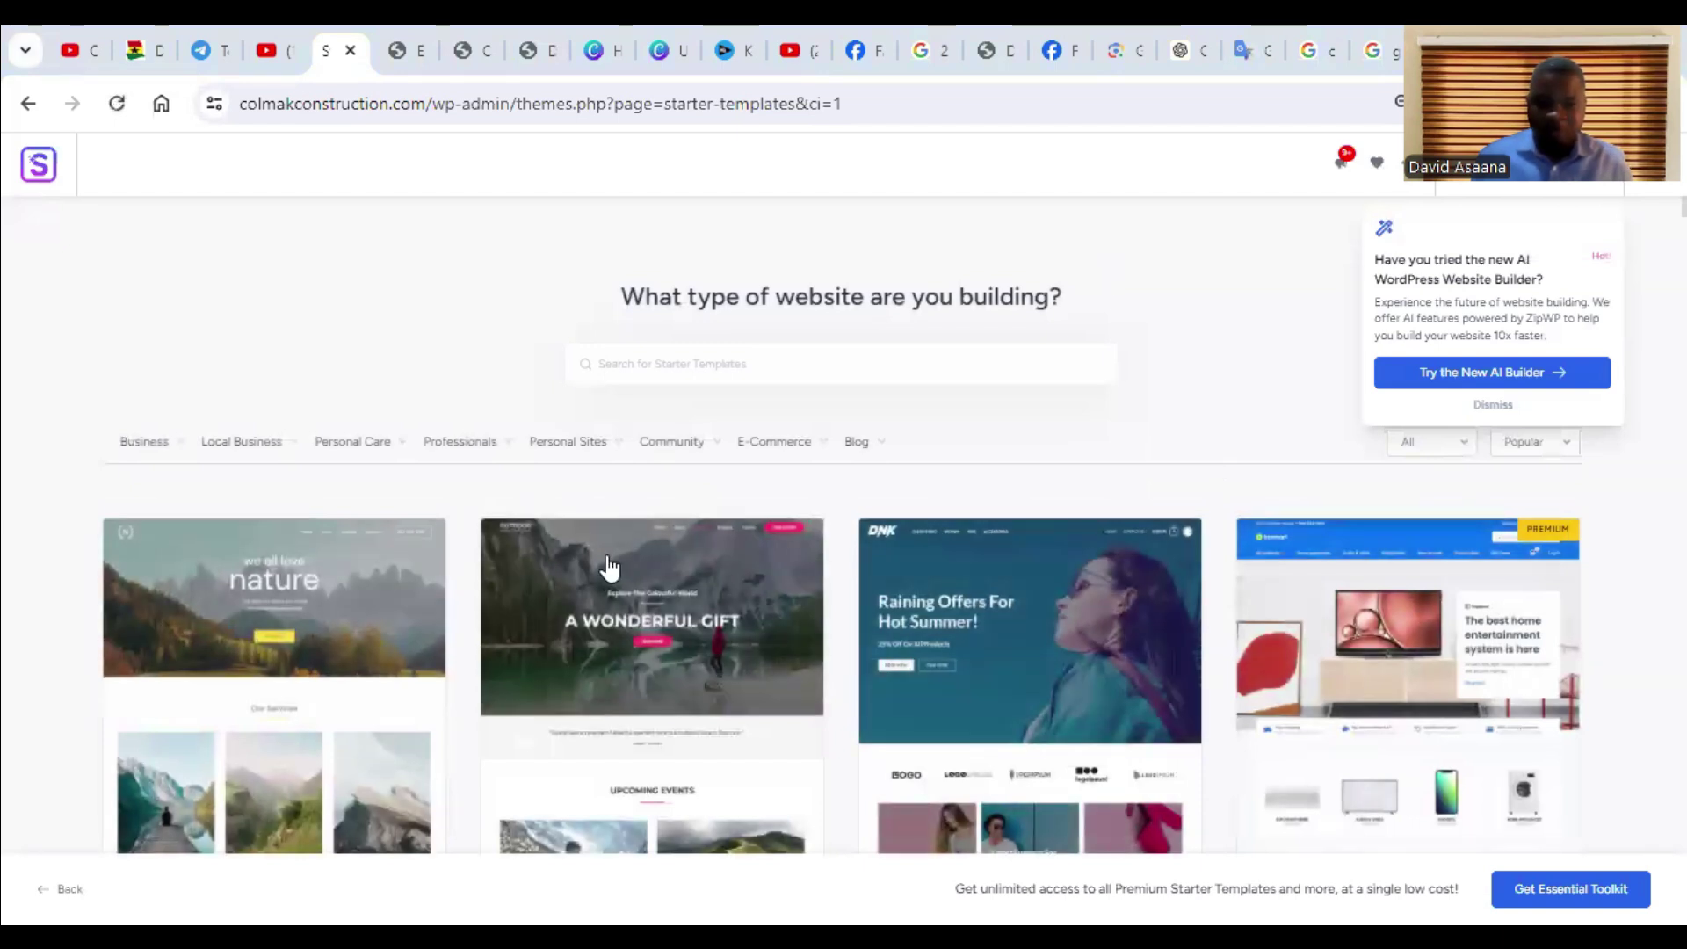
- Look over the starter template library and check which page builders its templates can be filtered by
scroll(591, 577, "down", 8)
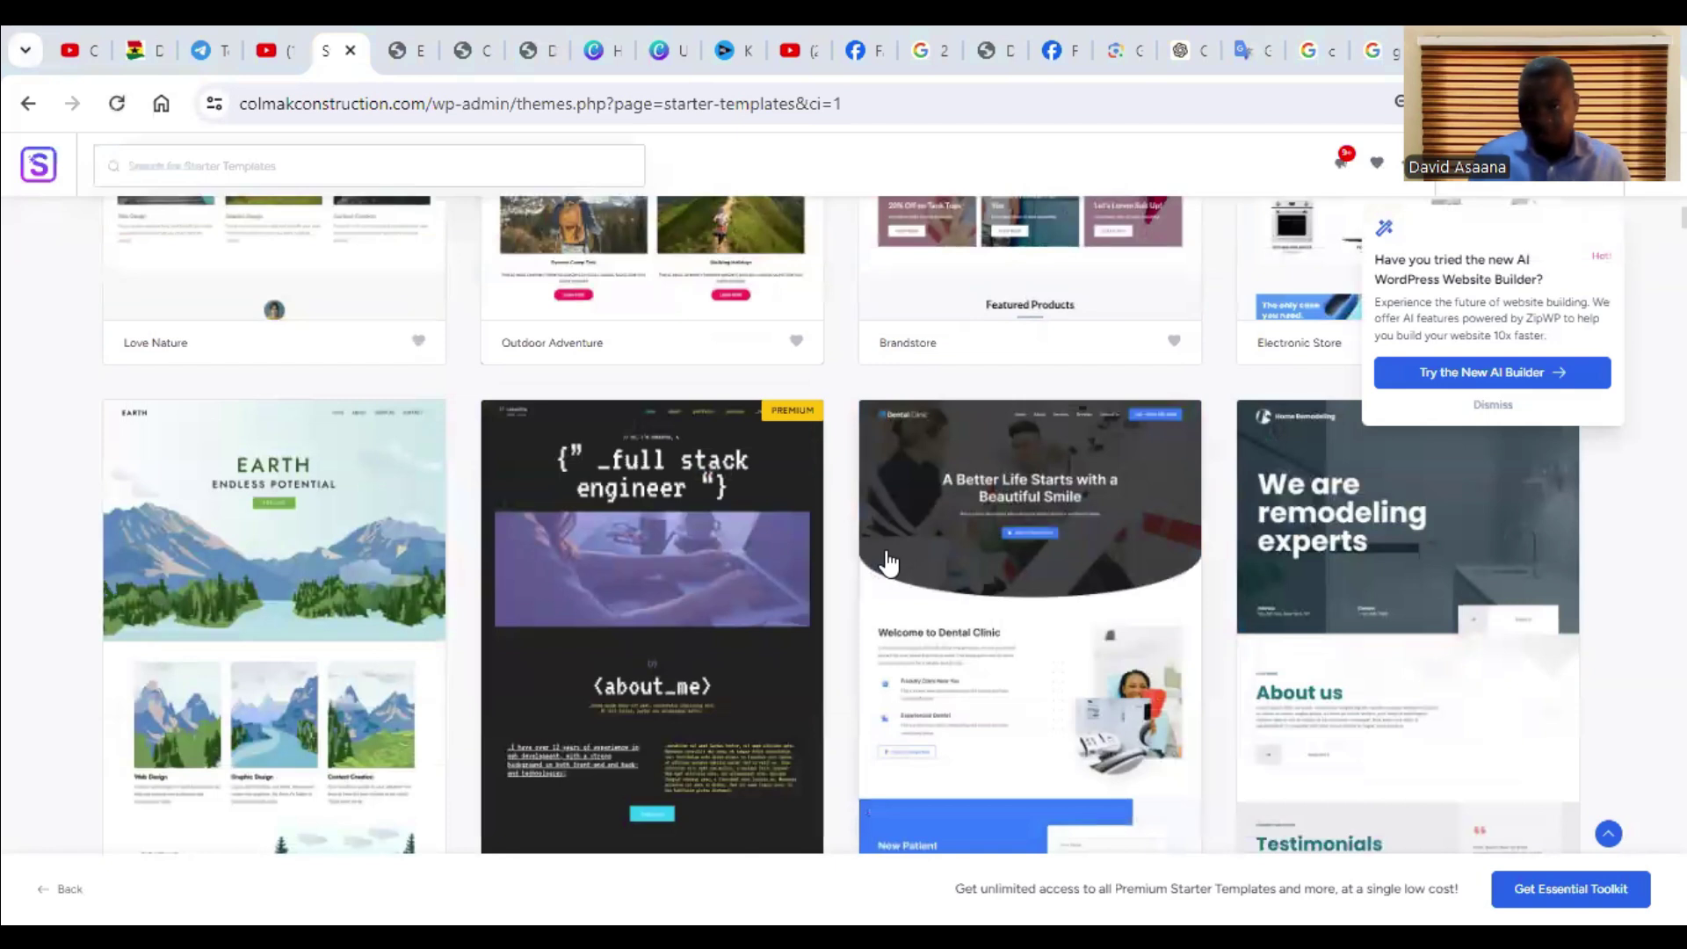
scroll(1009, 557, "up", 4)
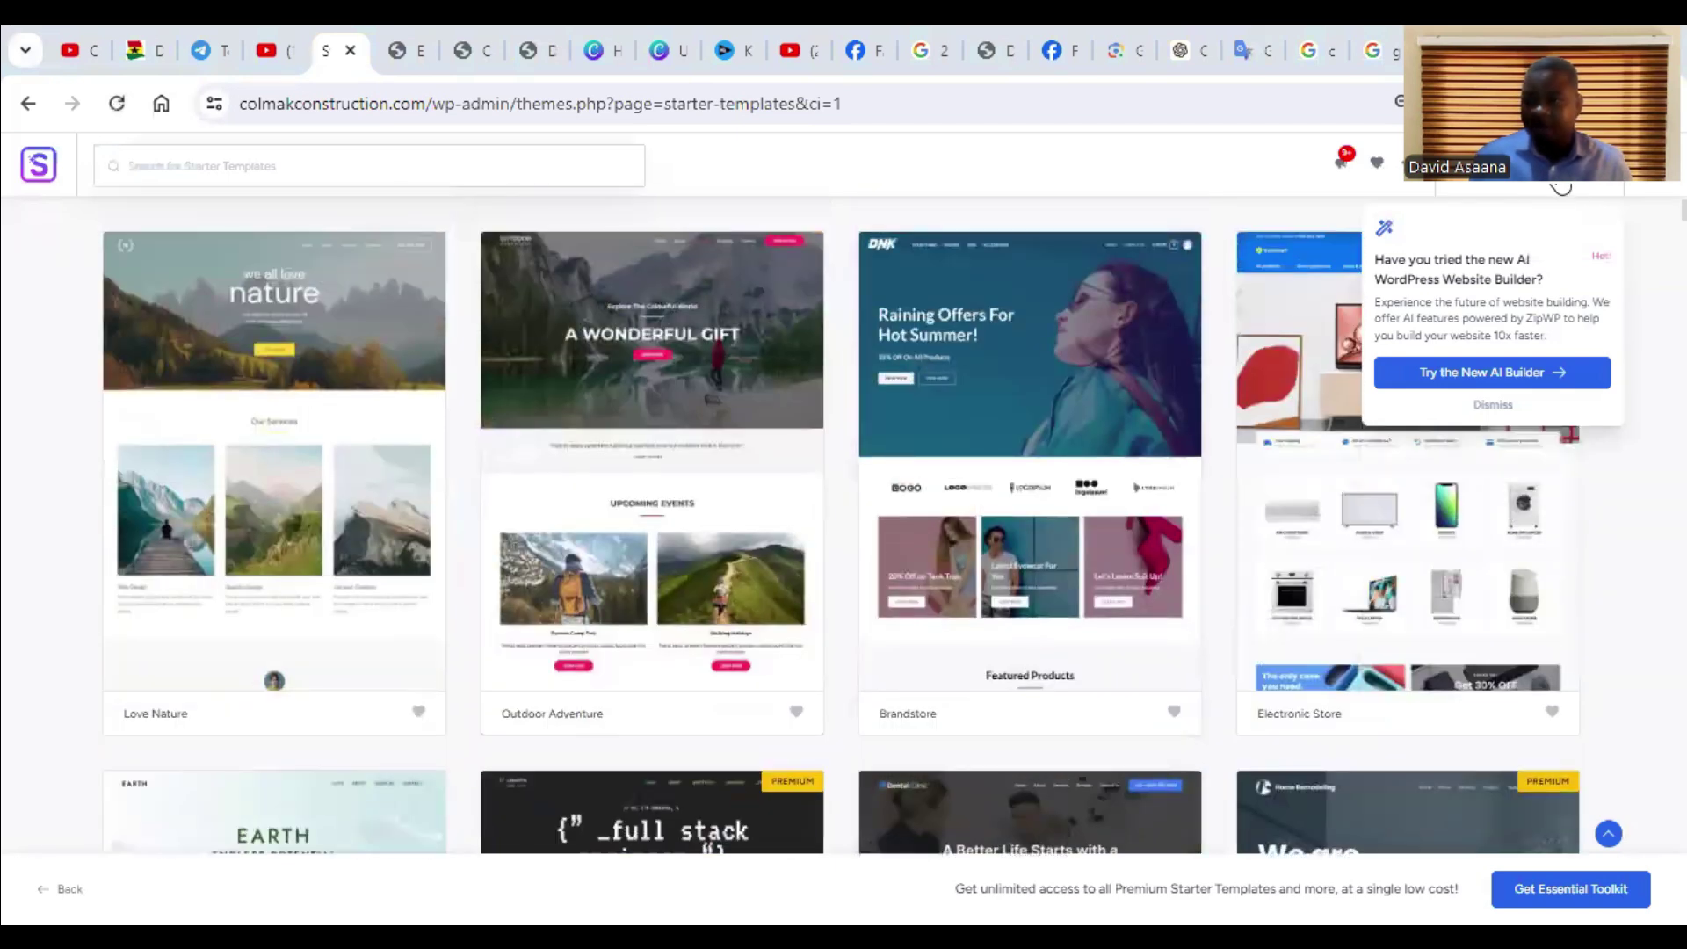
left_click(1567, 188)
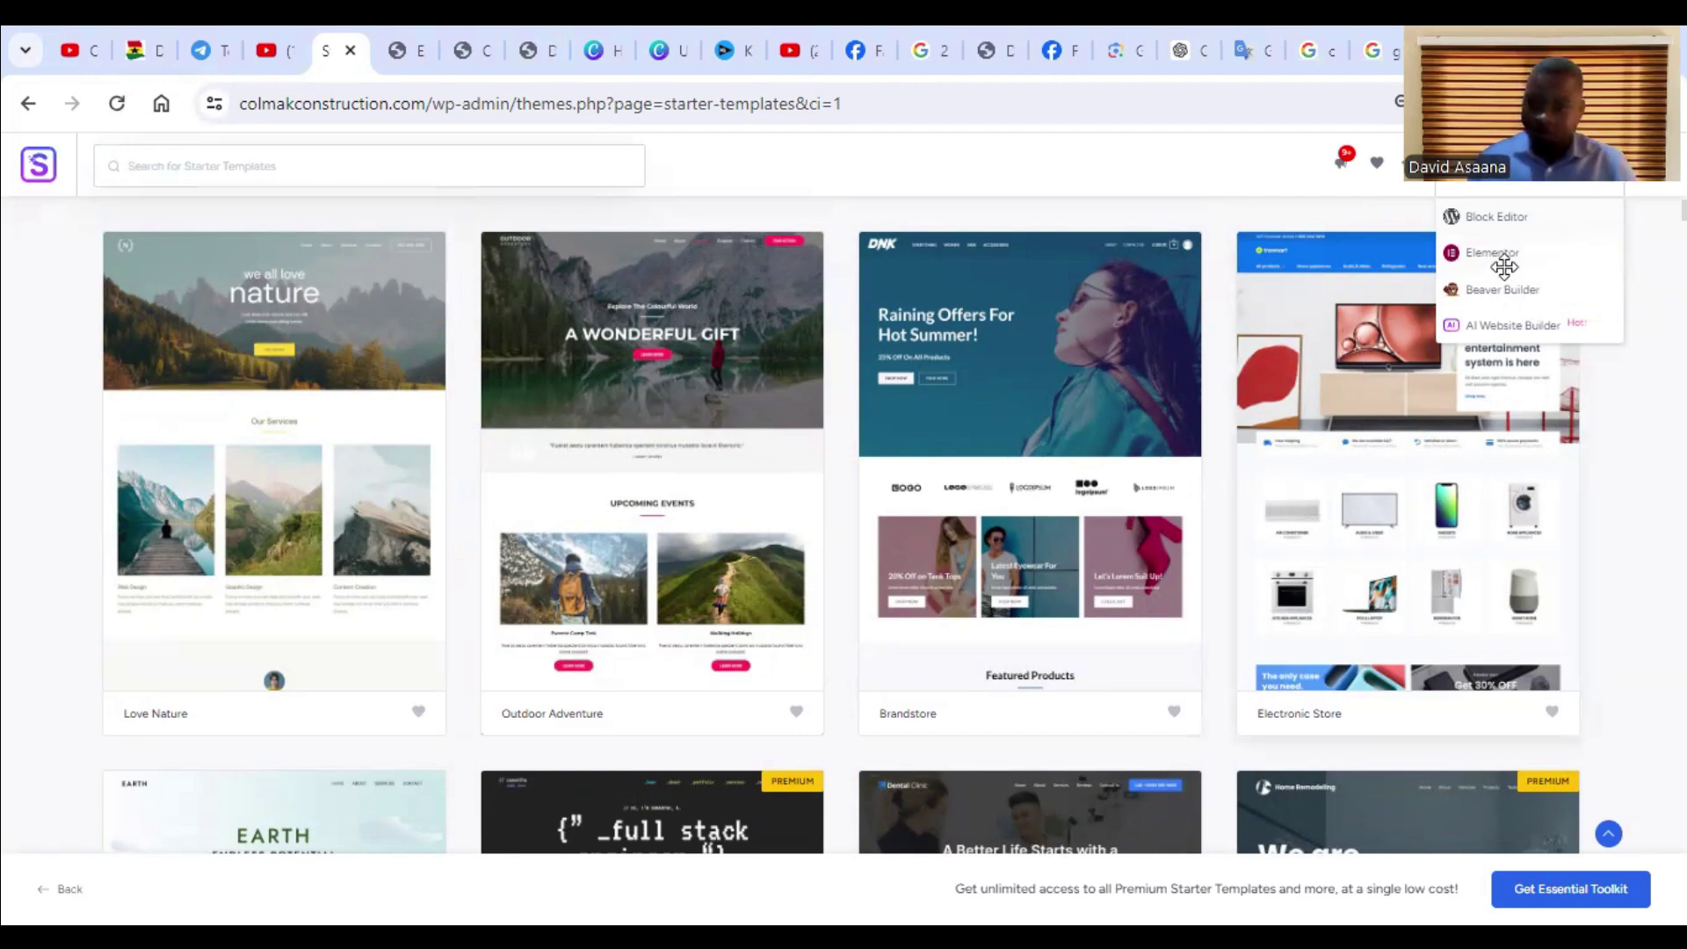
left_click(972, 158)
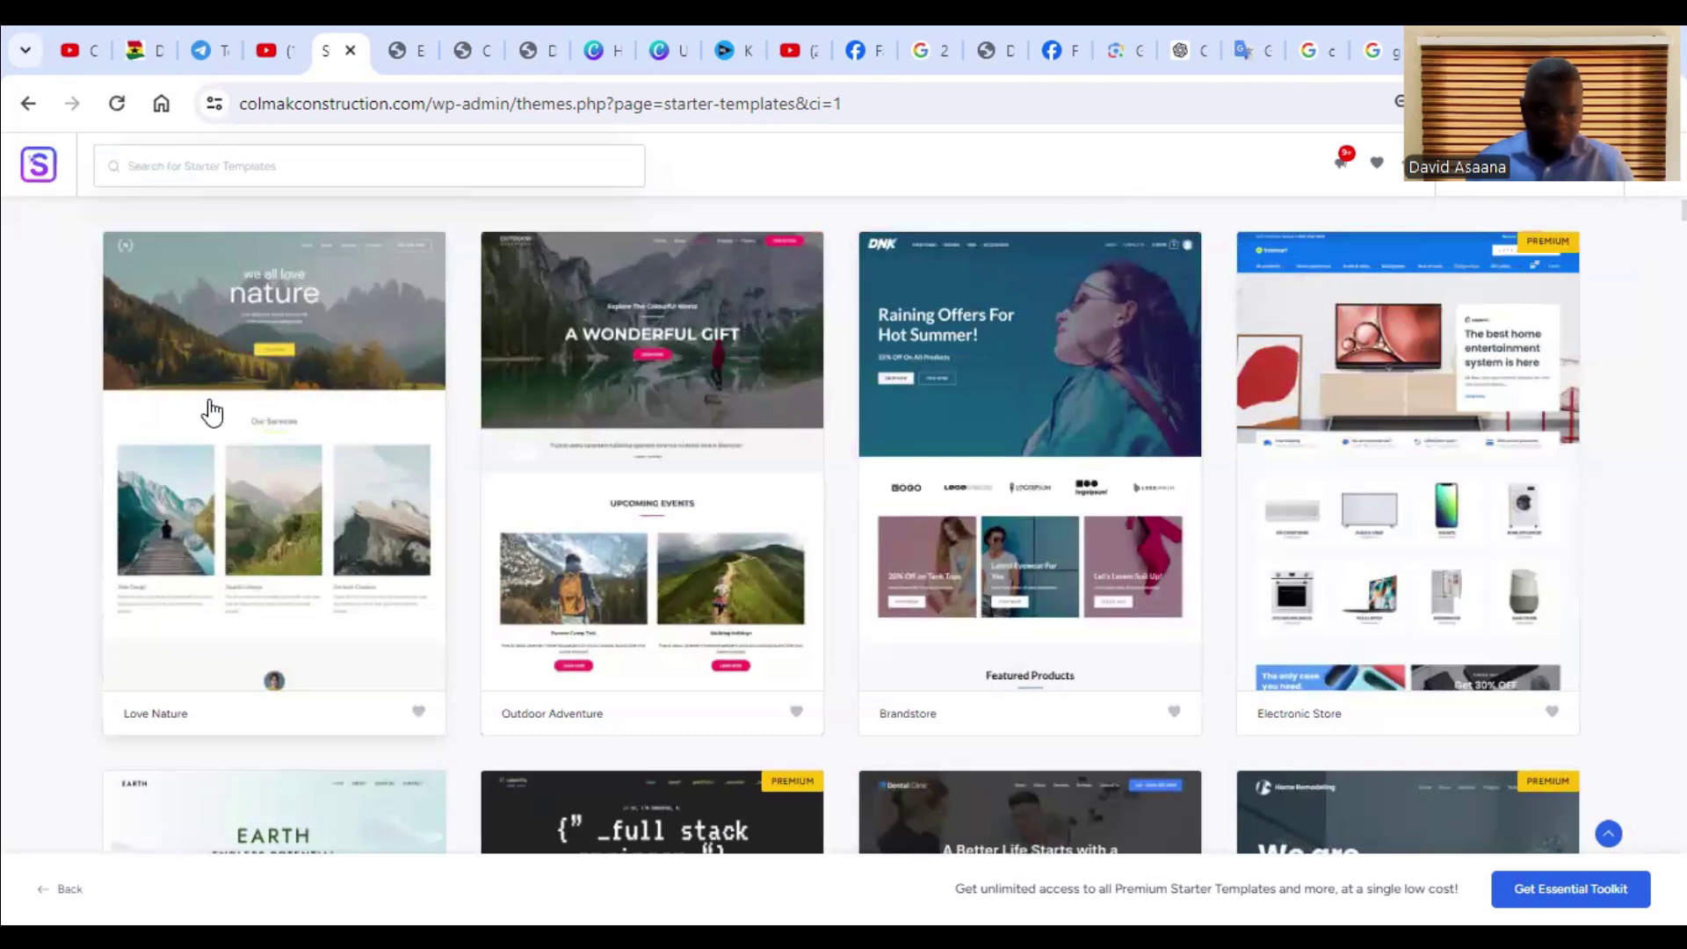
- Browse the free and premium starter templates in the library, then go back
scroll(264, 528, "down", 3)
scroll(366, 613, "up", 6)
scroll(368, 618, "down", 6)
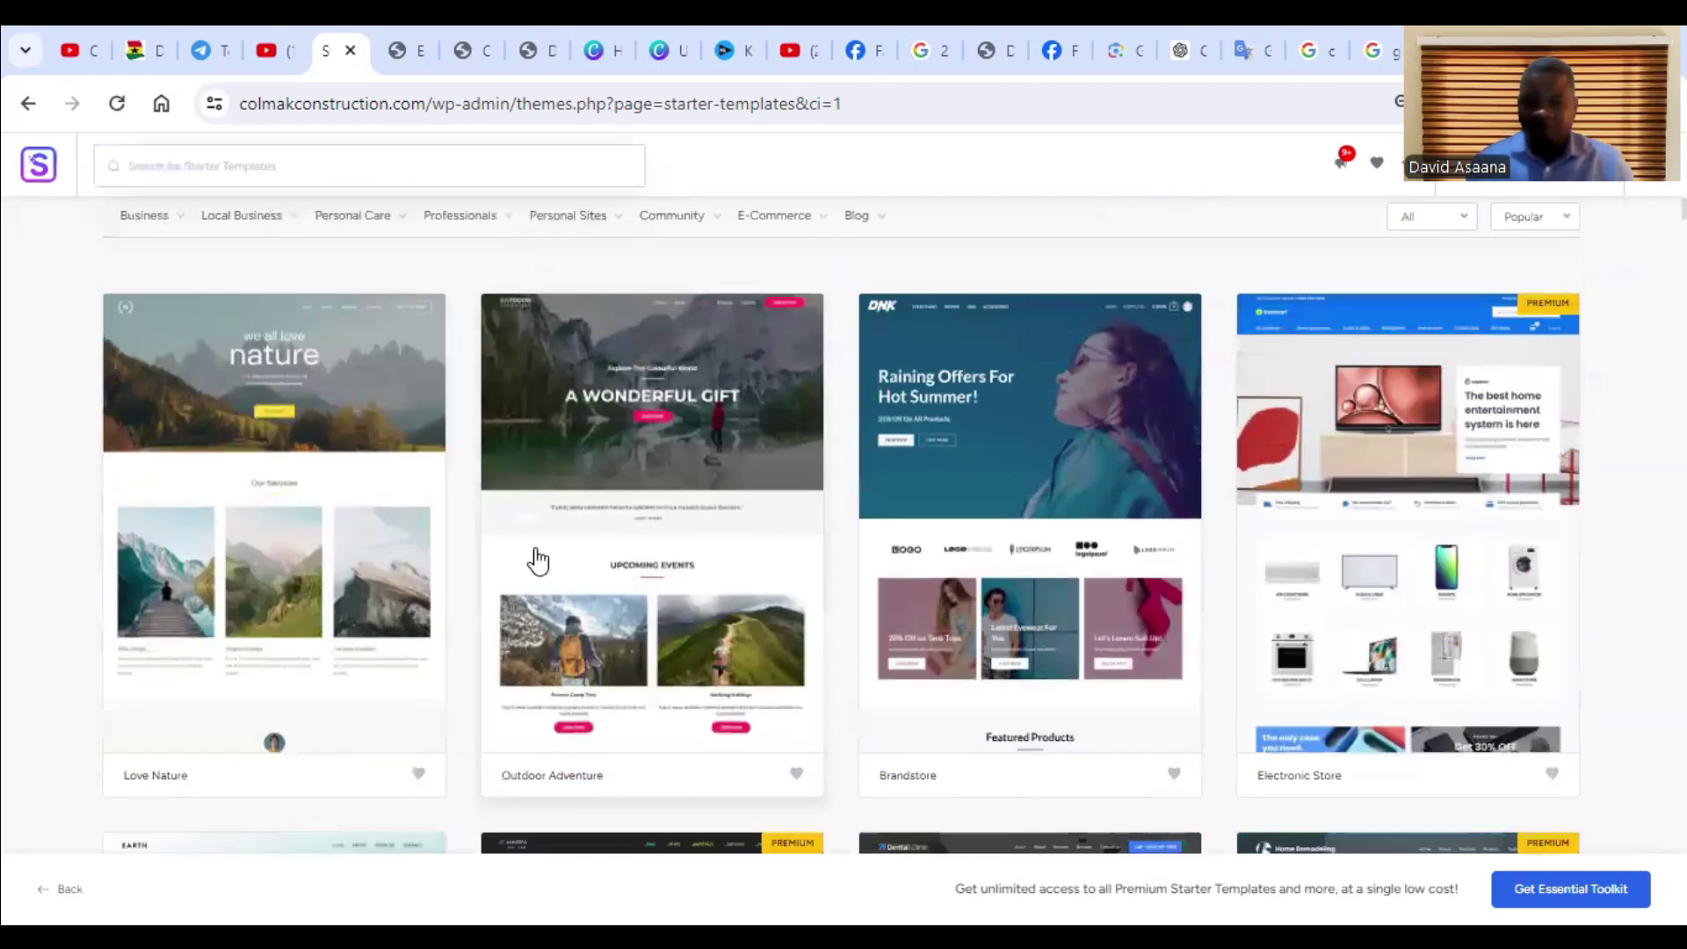
scroll(426, 489, "up", 6)
scroll(556, 621, "down", 2)
scroll(556, 620, "down", 5)
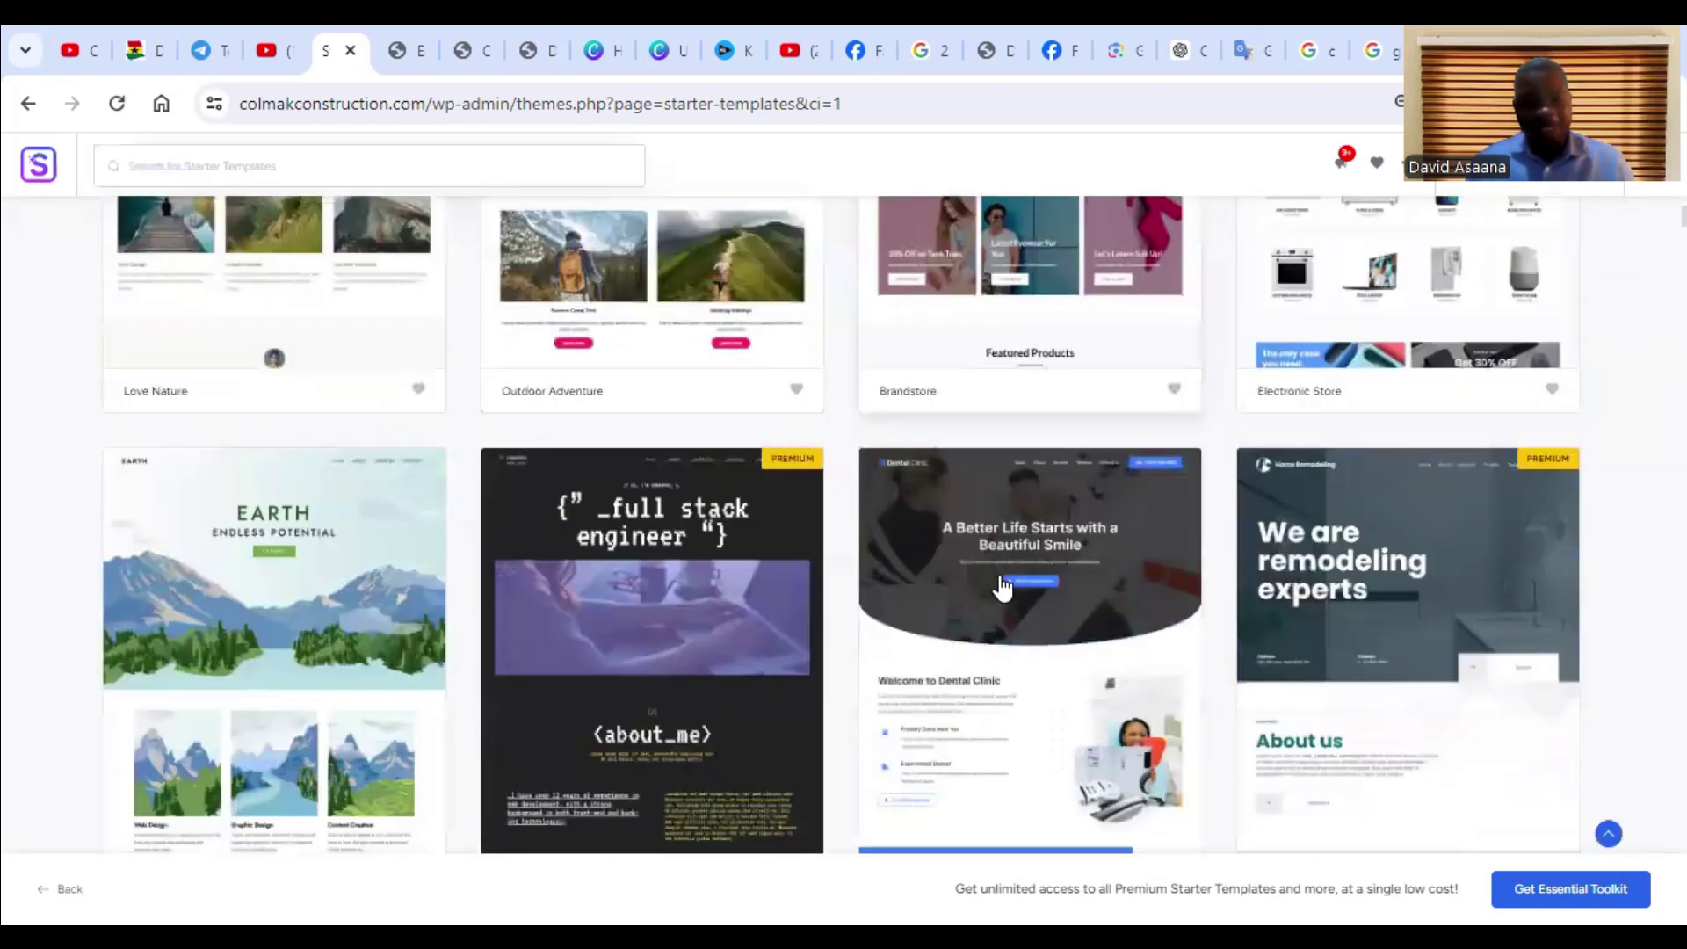
scroll(1003, 587, "down", 1)
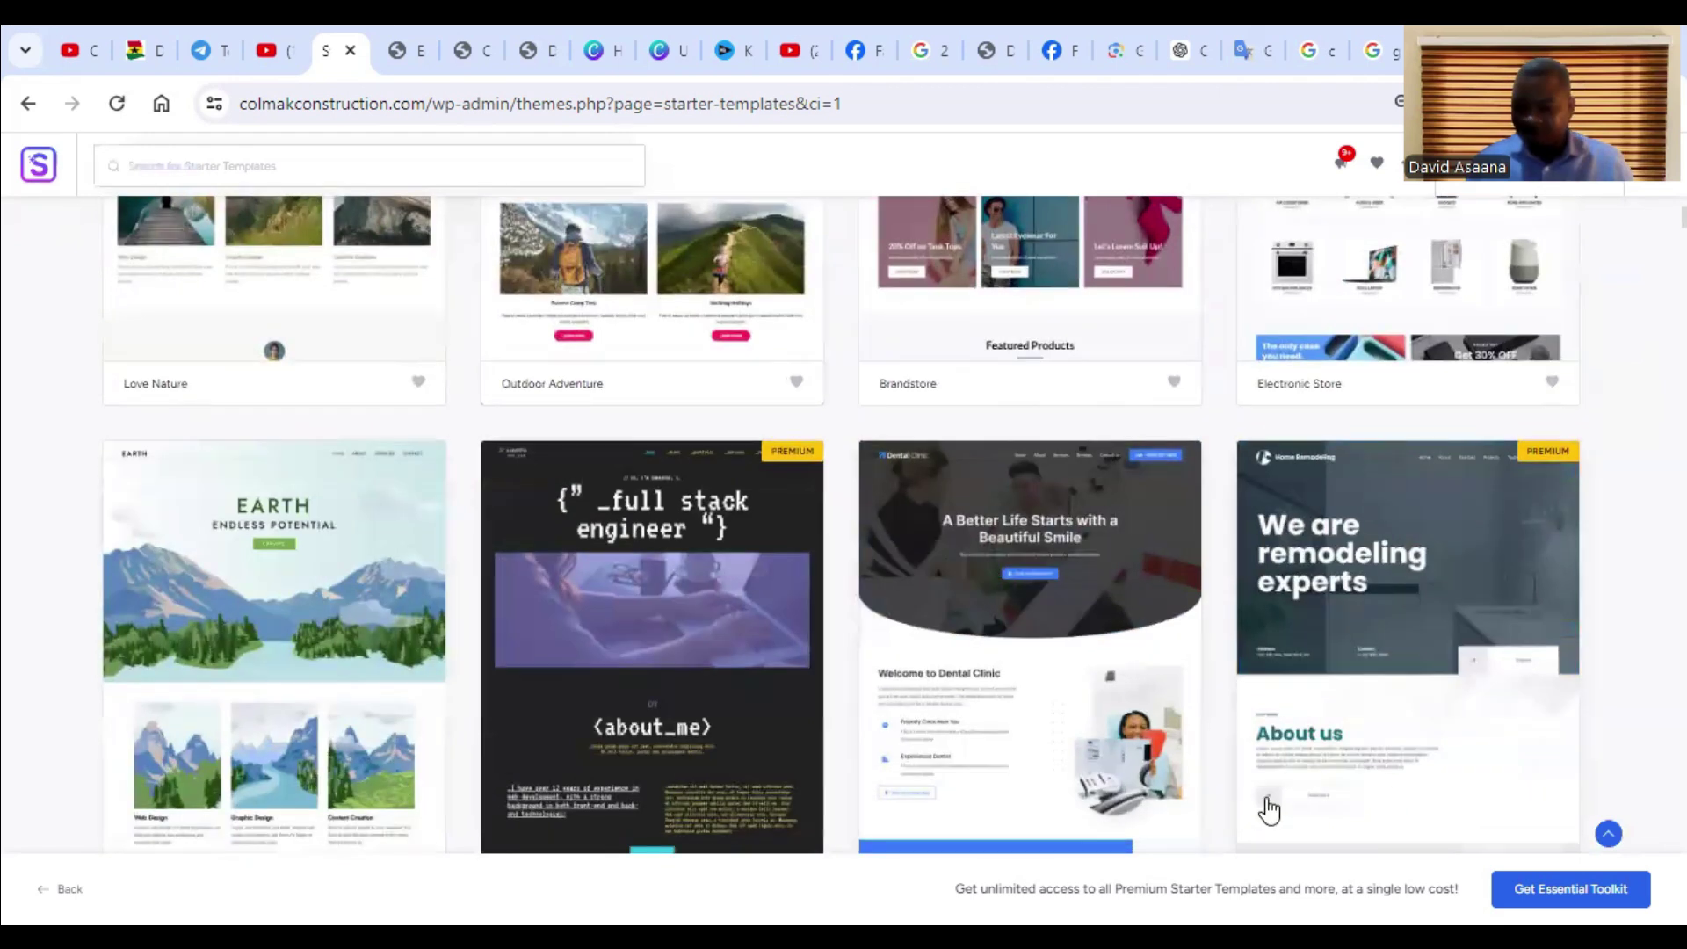
scroll(1016, 779, "down", 8)
scroll(363, 406, "up", 7)
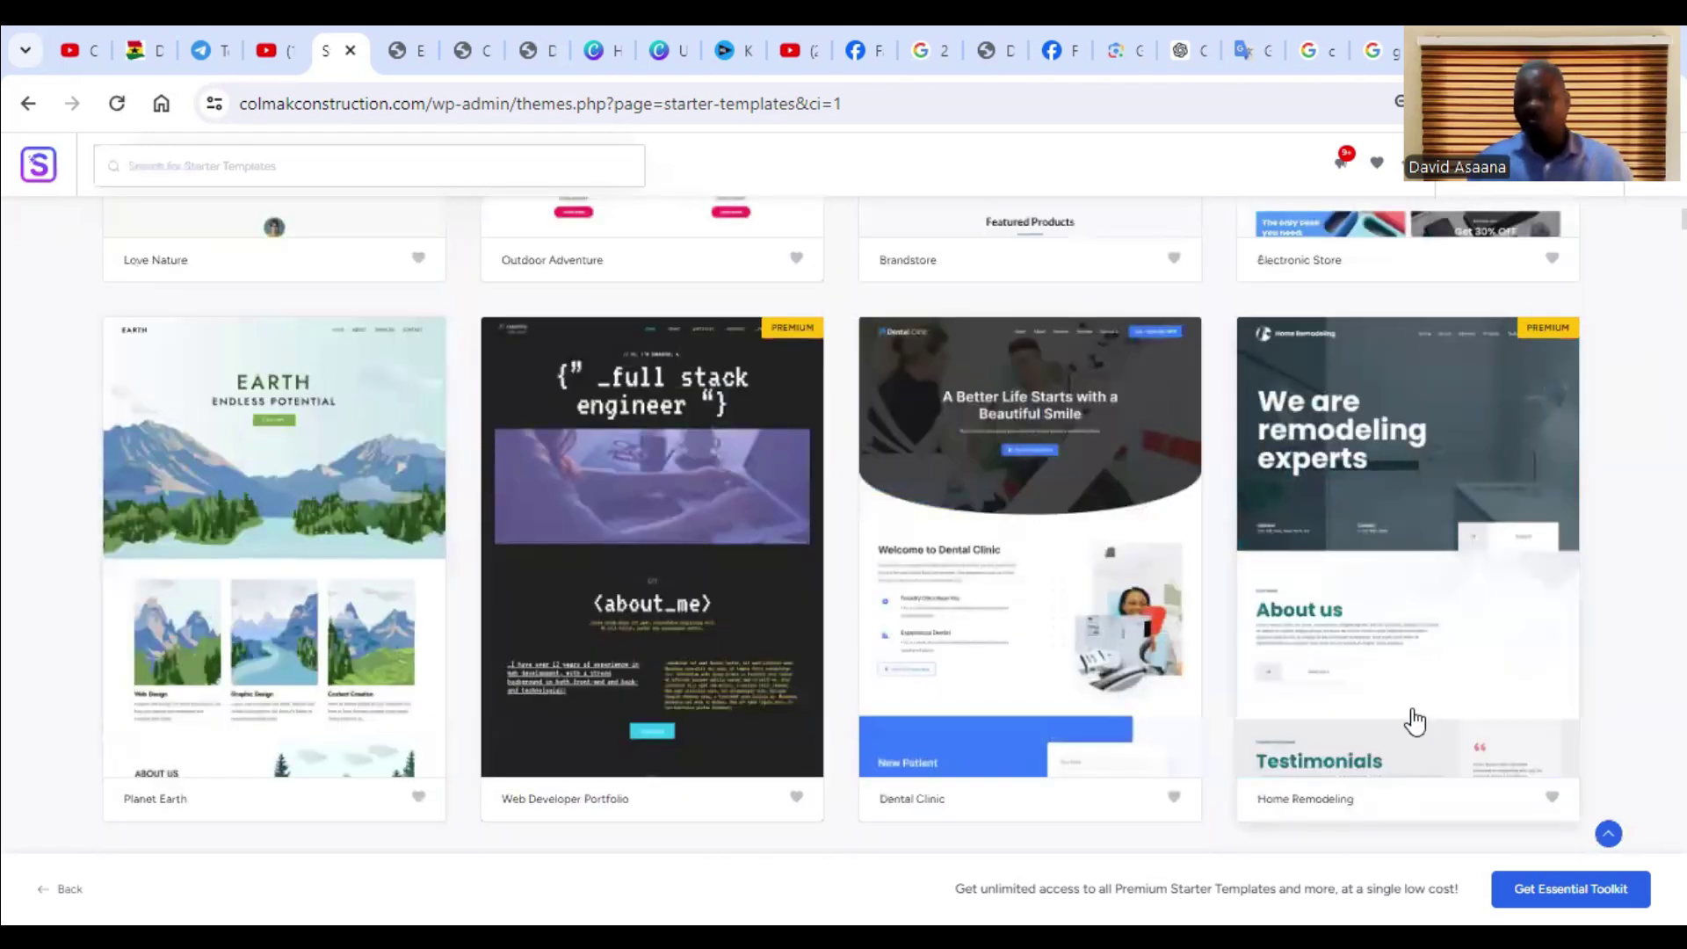
scroll(856, 387, "up", 6)
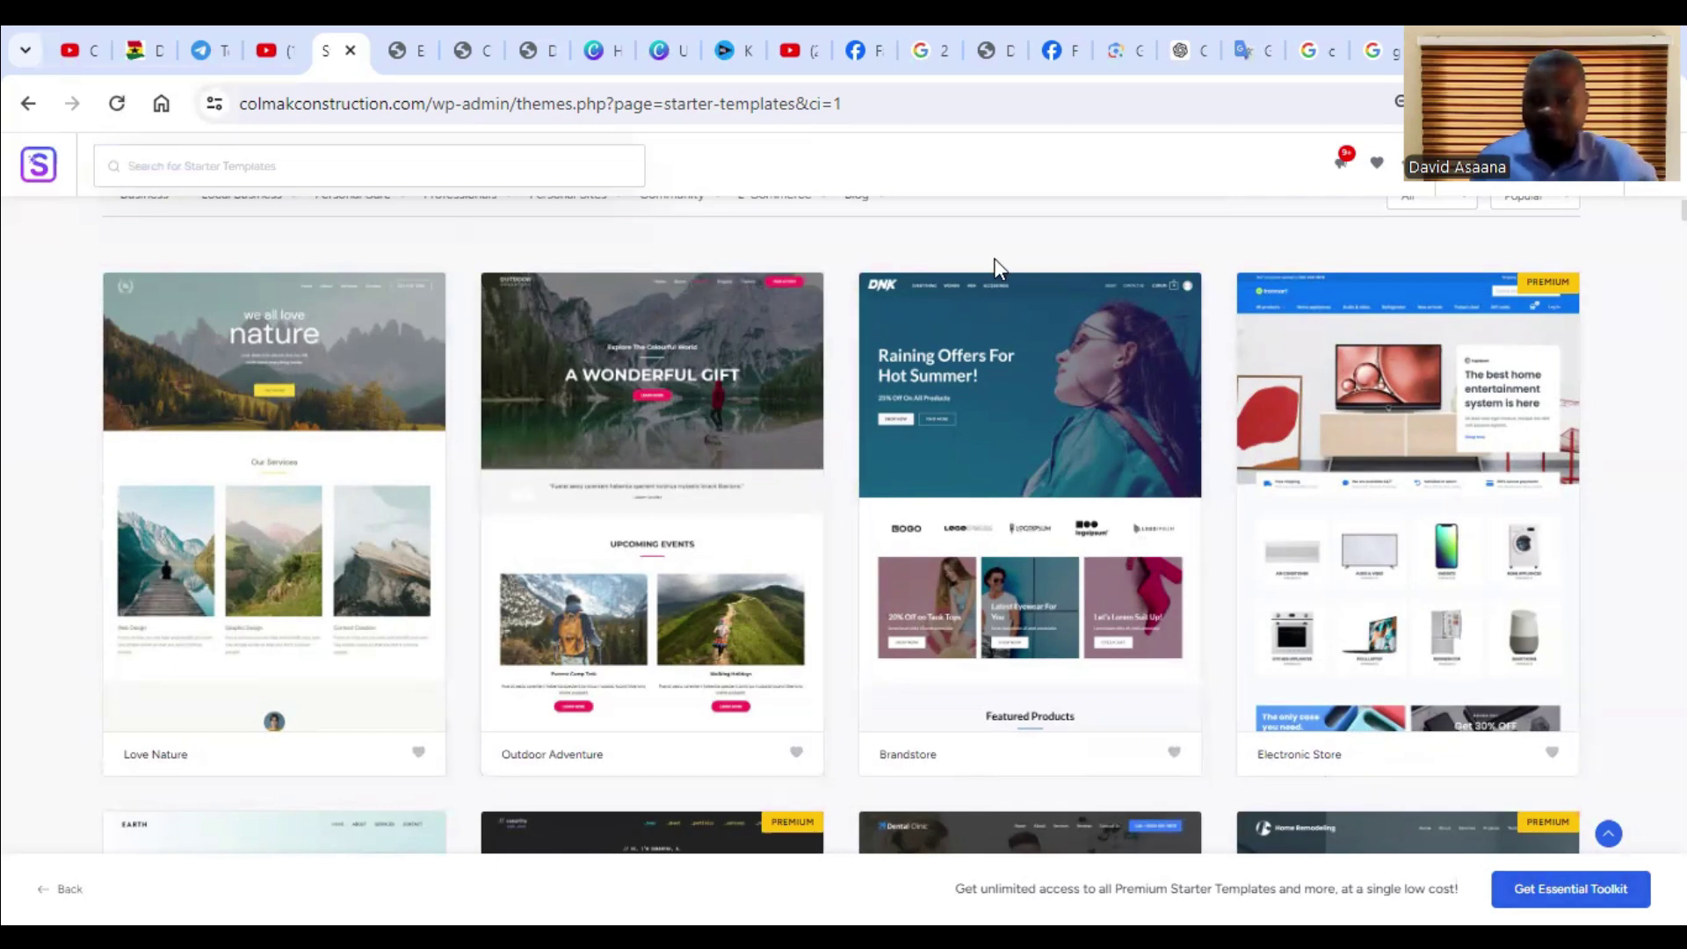
left_click(28, 104)
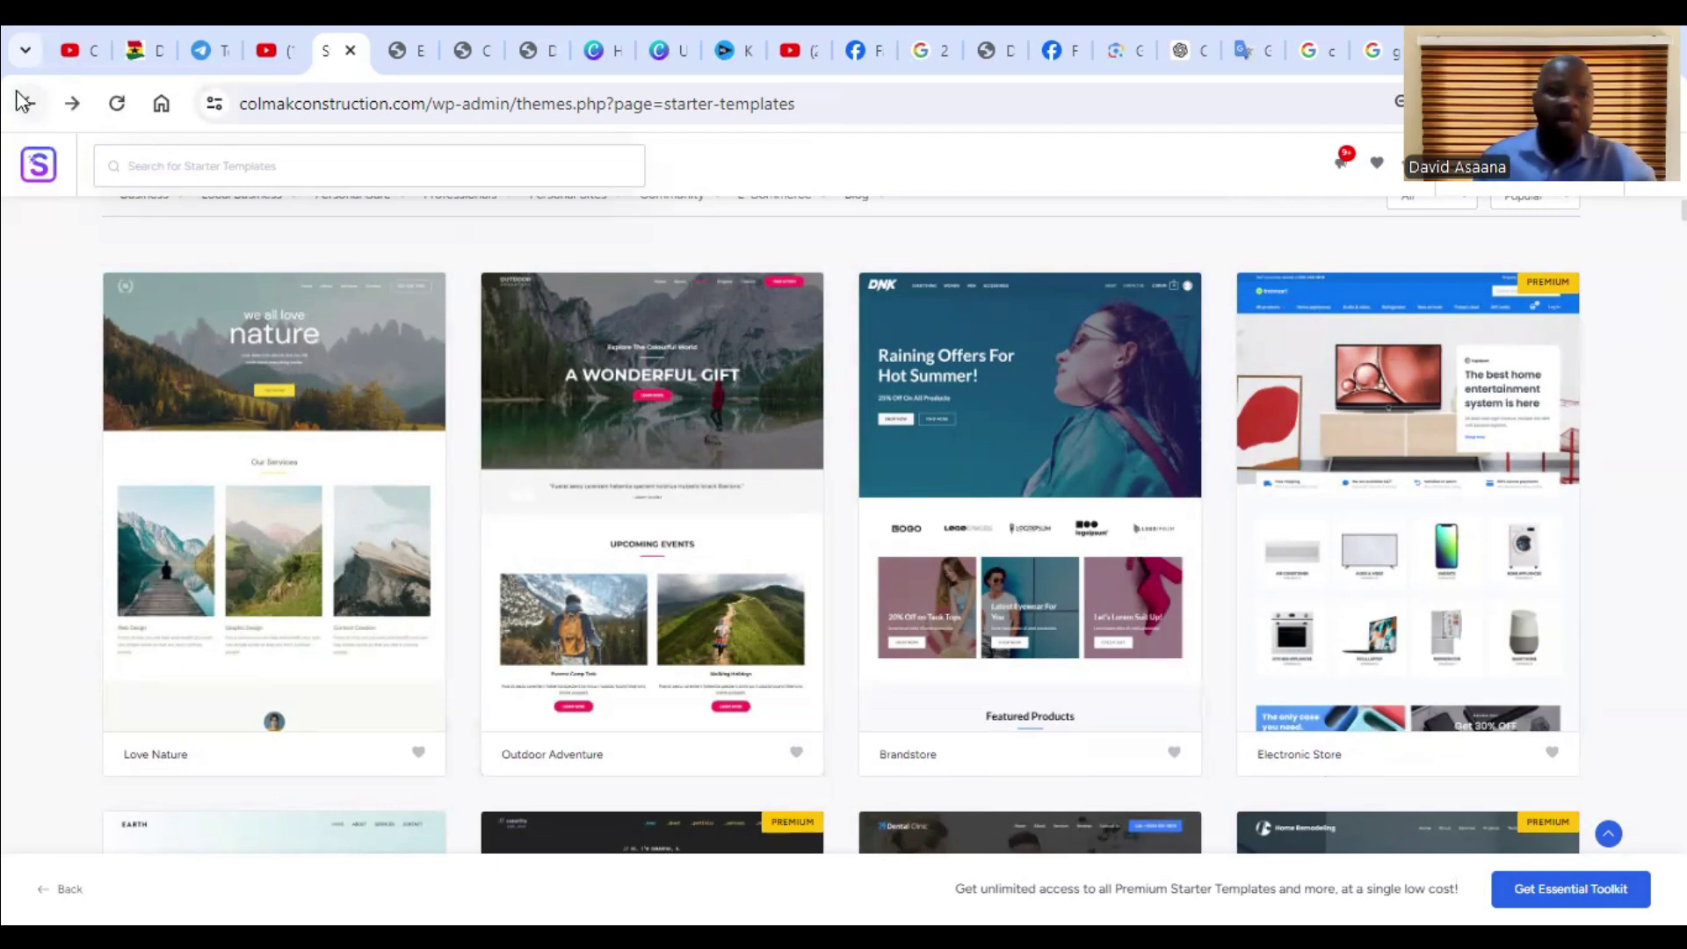
- Switch to the construction site's page preview and review the home page from header to lower sections
left_click(409, 40)
left_click(479, 40)
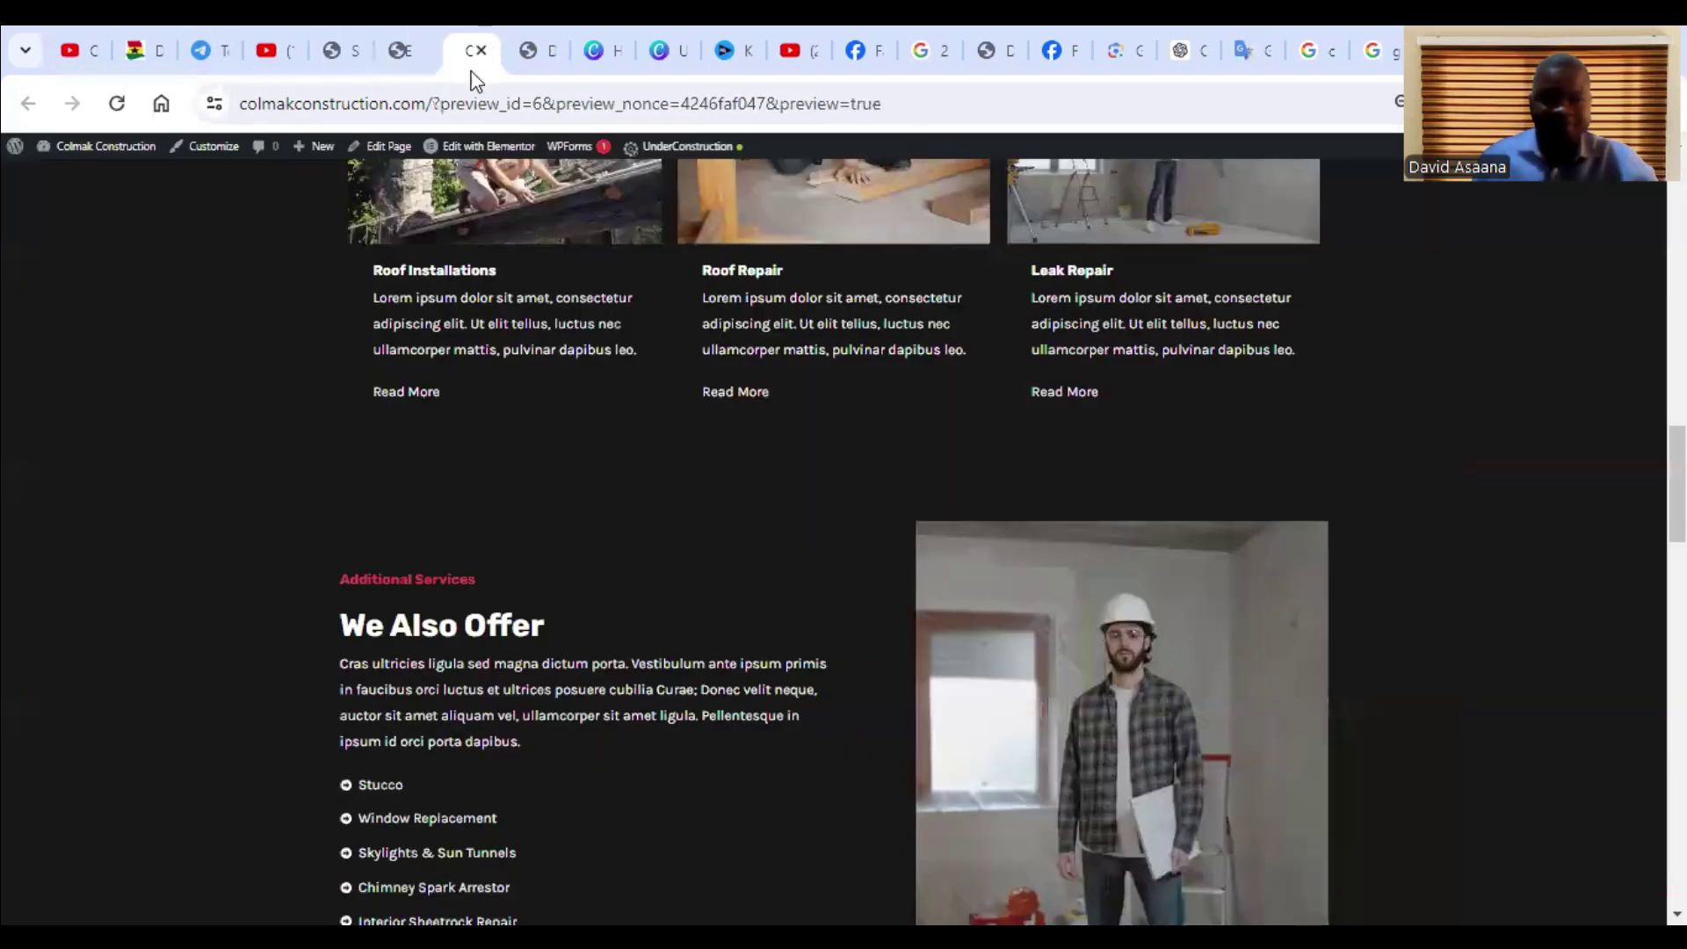
scroll(847, 567, "up", 10)
scroll(805, 413, "up", 8)
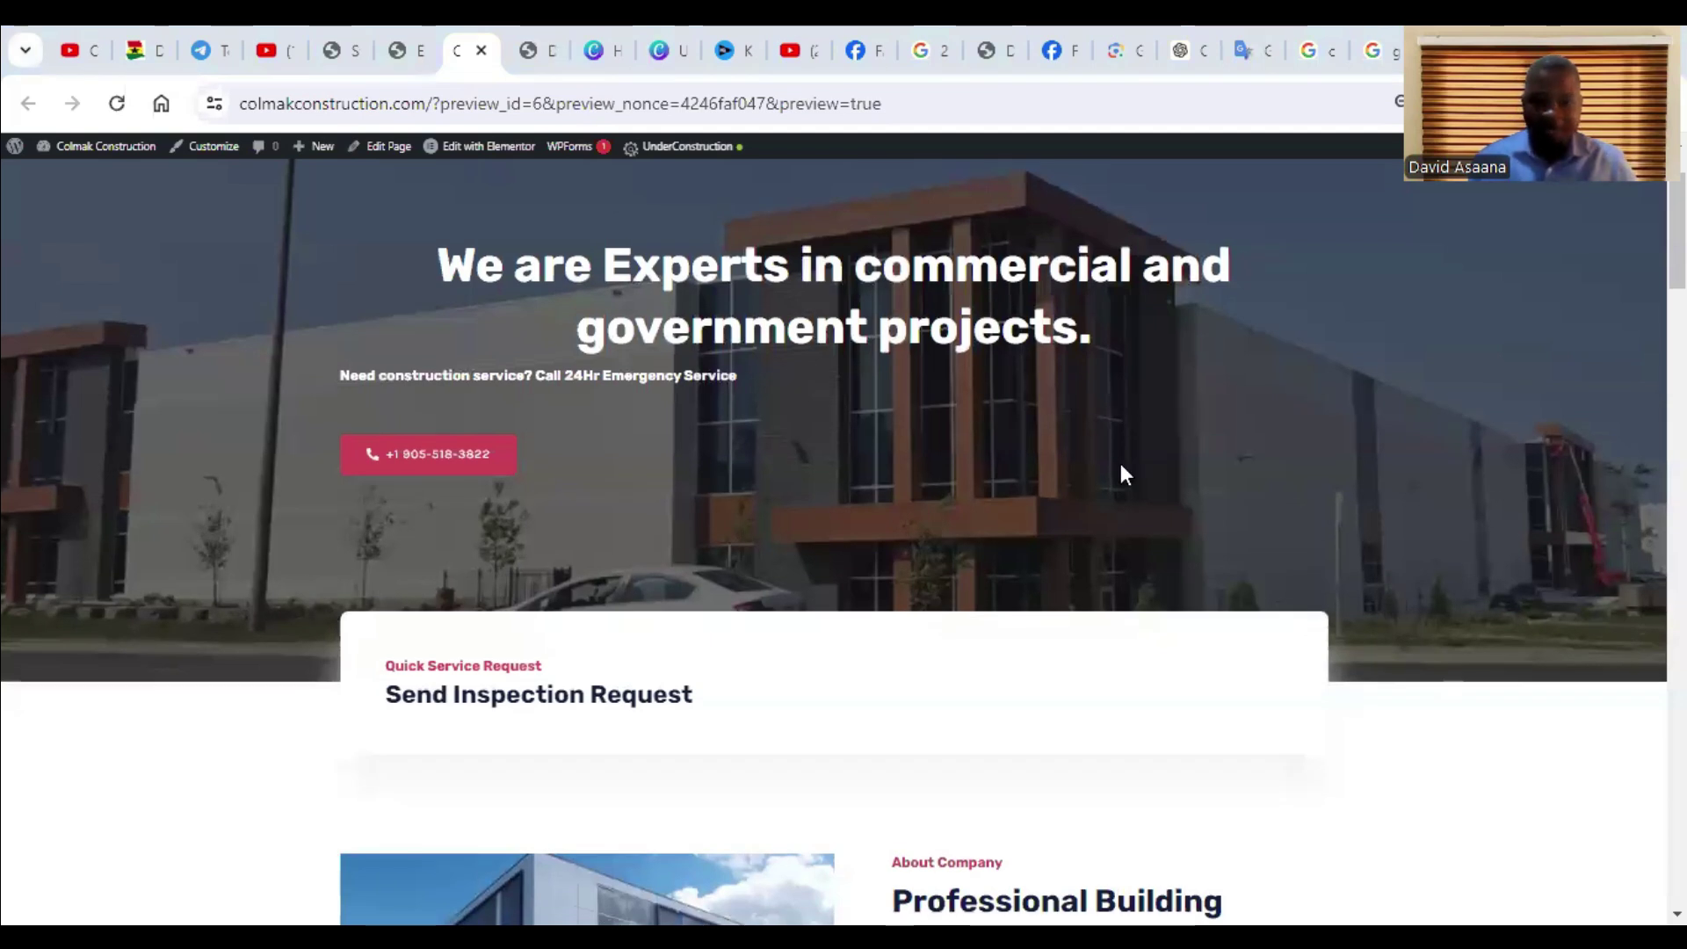
scroll(1121, 475, "down", 15)
scroll(1125, 487, "up", 8)
scroll(1128, 495, "up", 7)
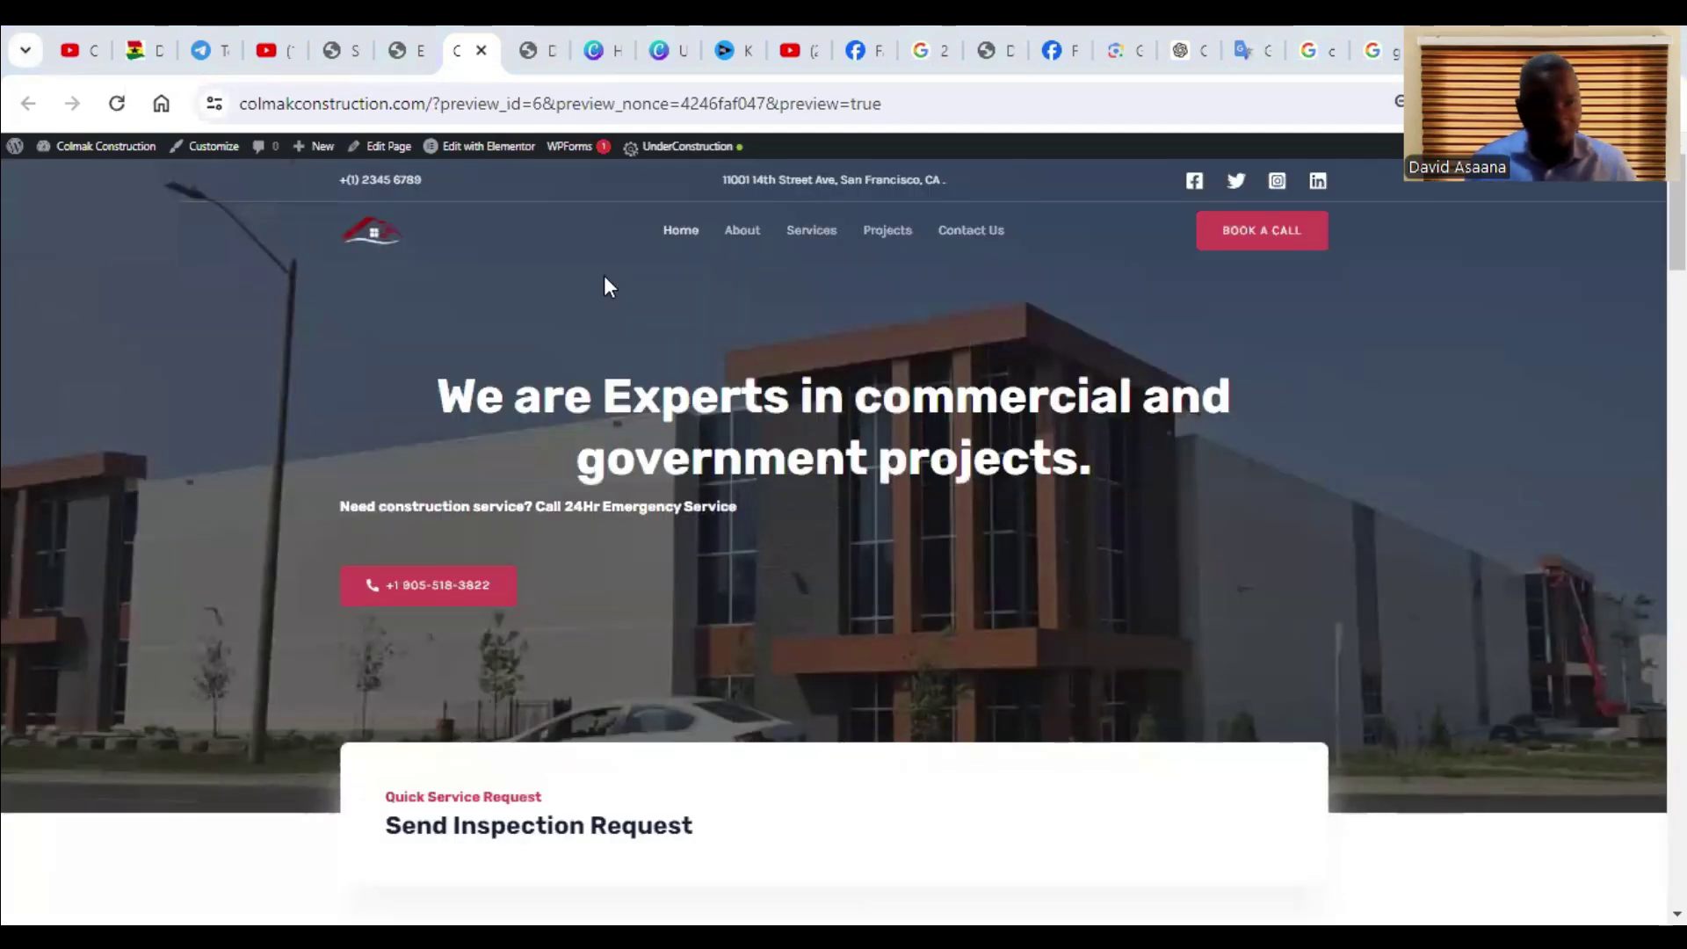
- Open the site customizer and review the global colour palette and container layout settings
left_click(200, 151)
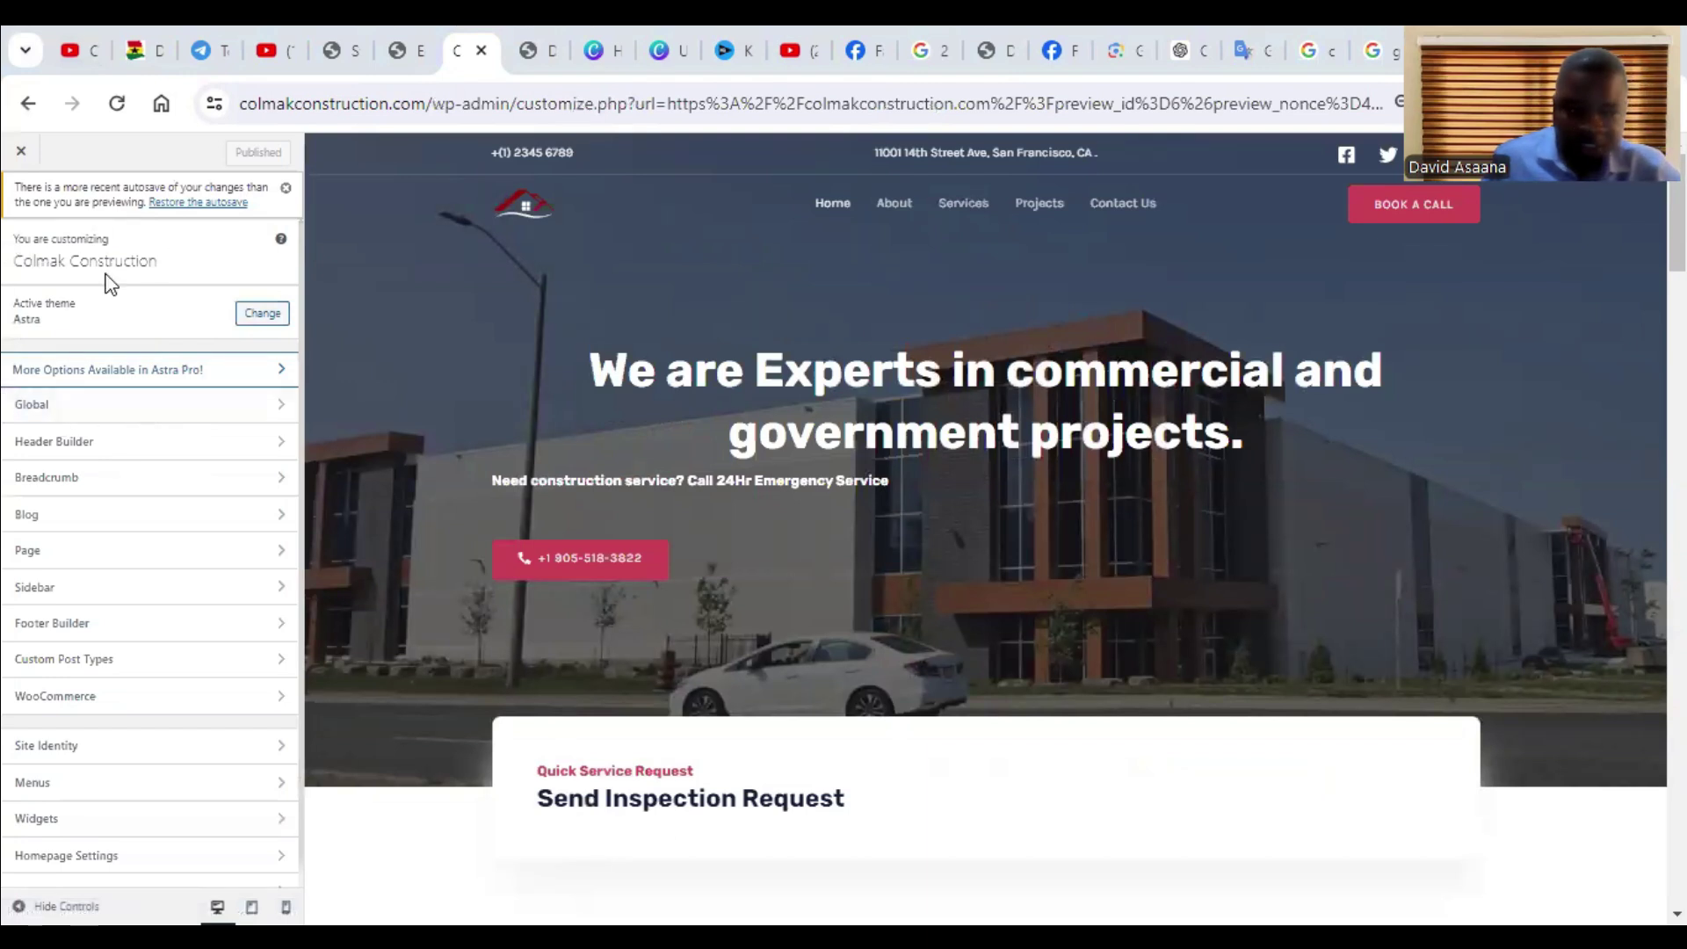
left_click(166, 415)
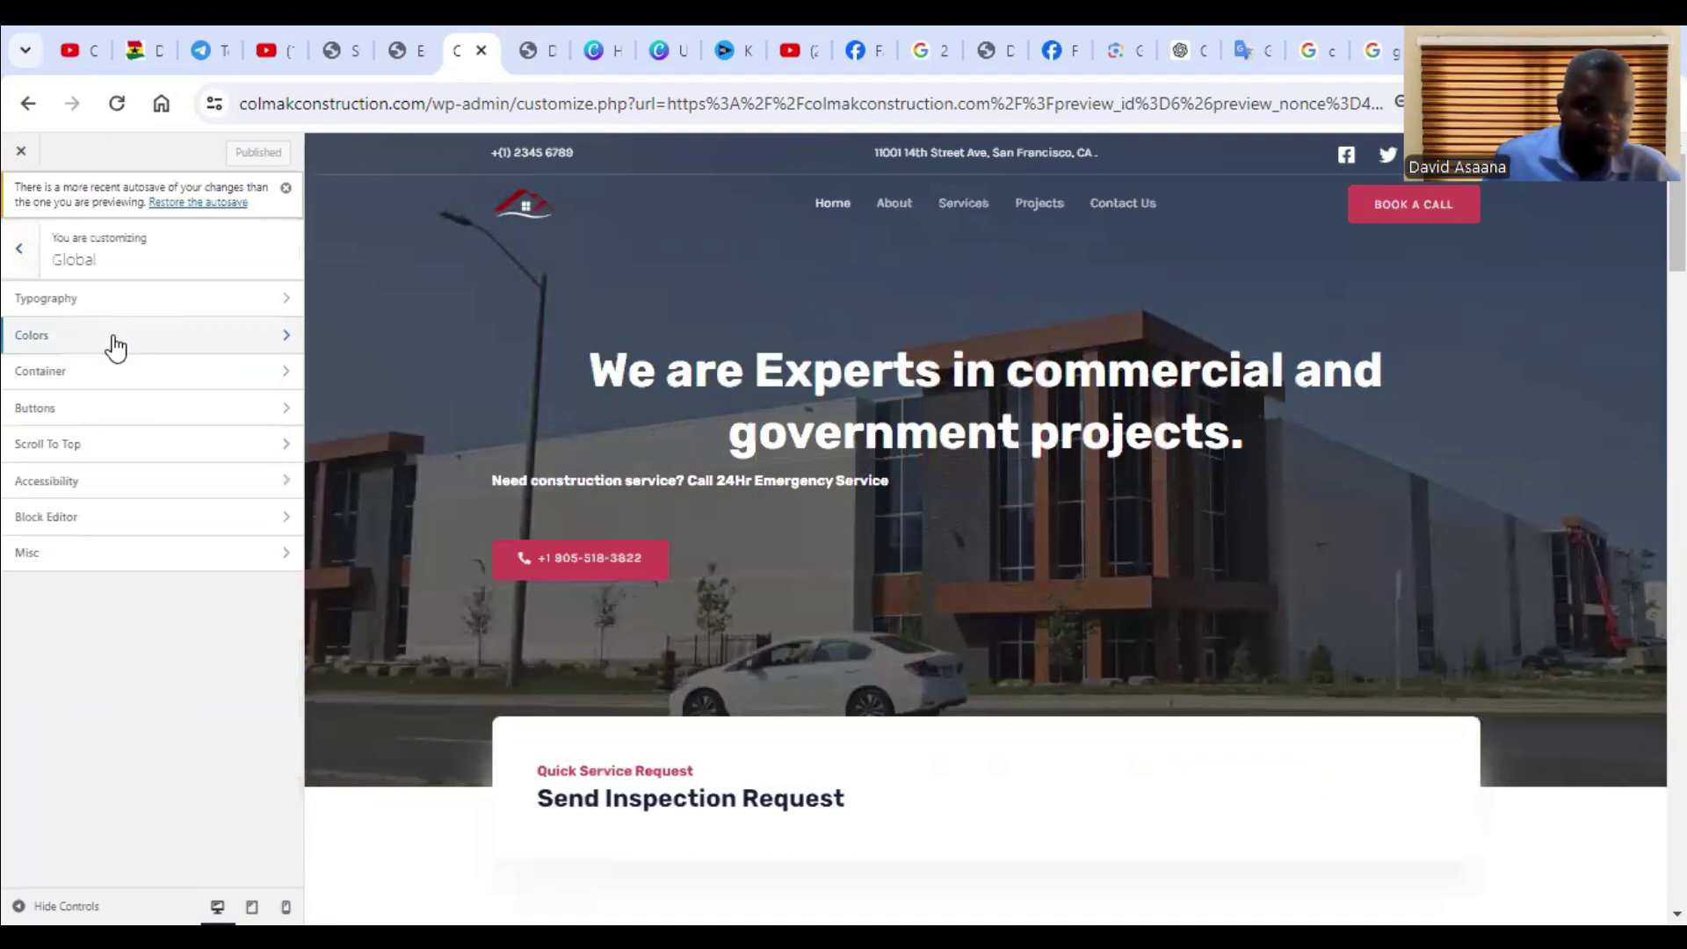
left_click(115, 347)
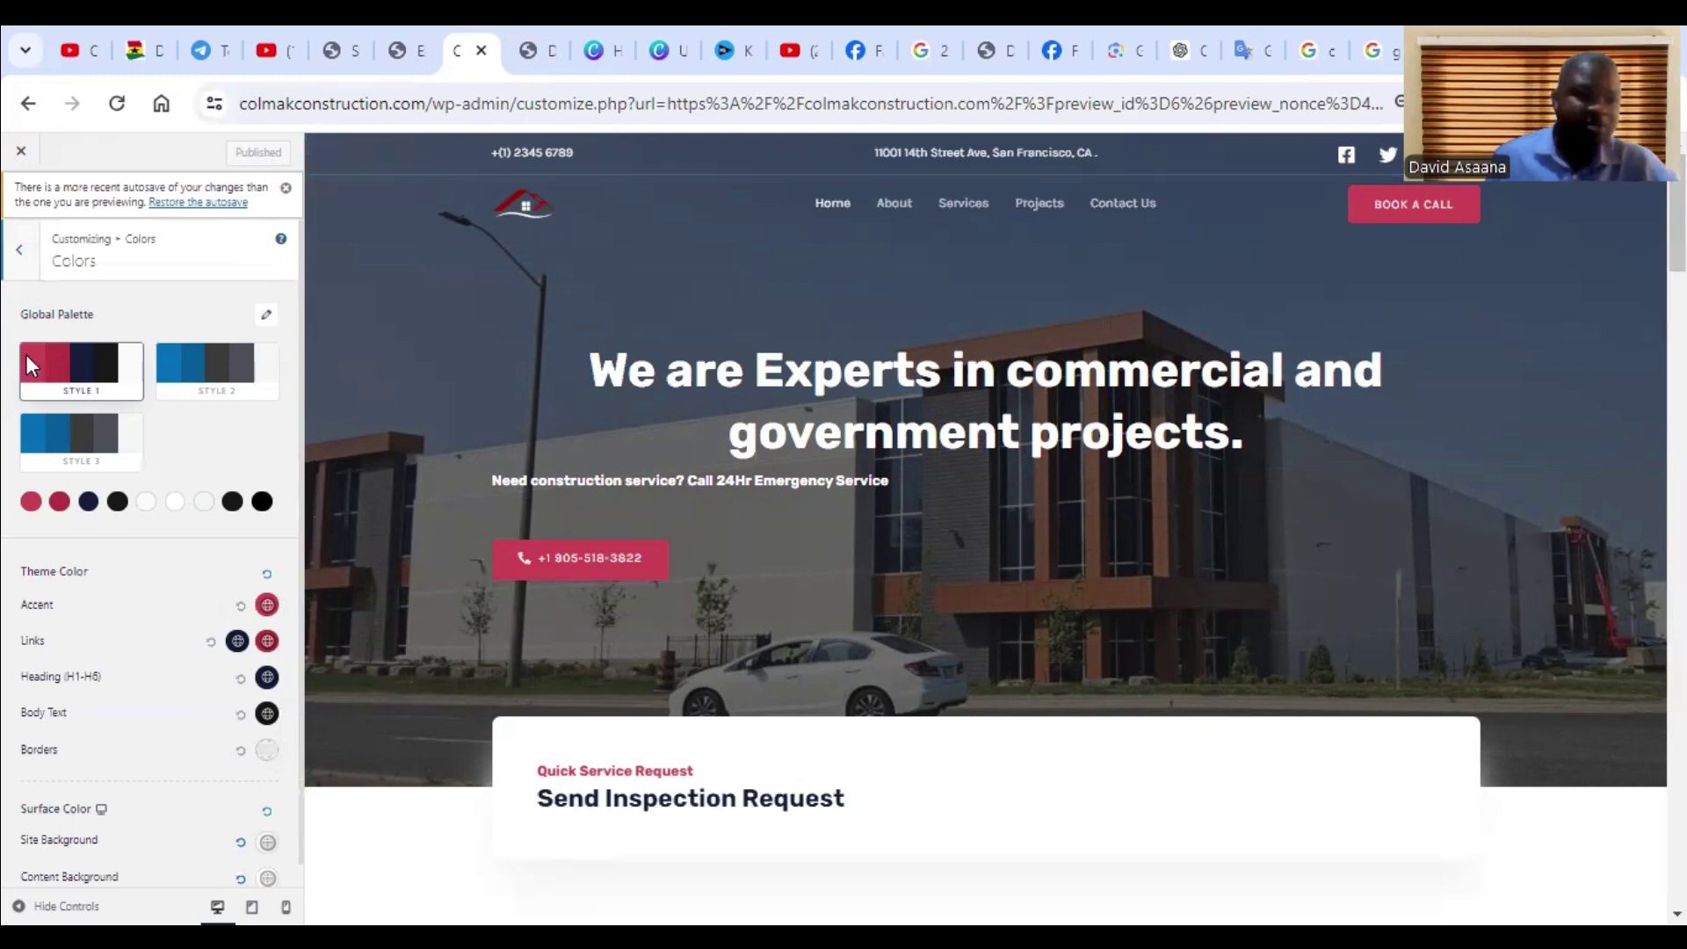
left_click(12, 255)
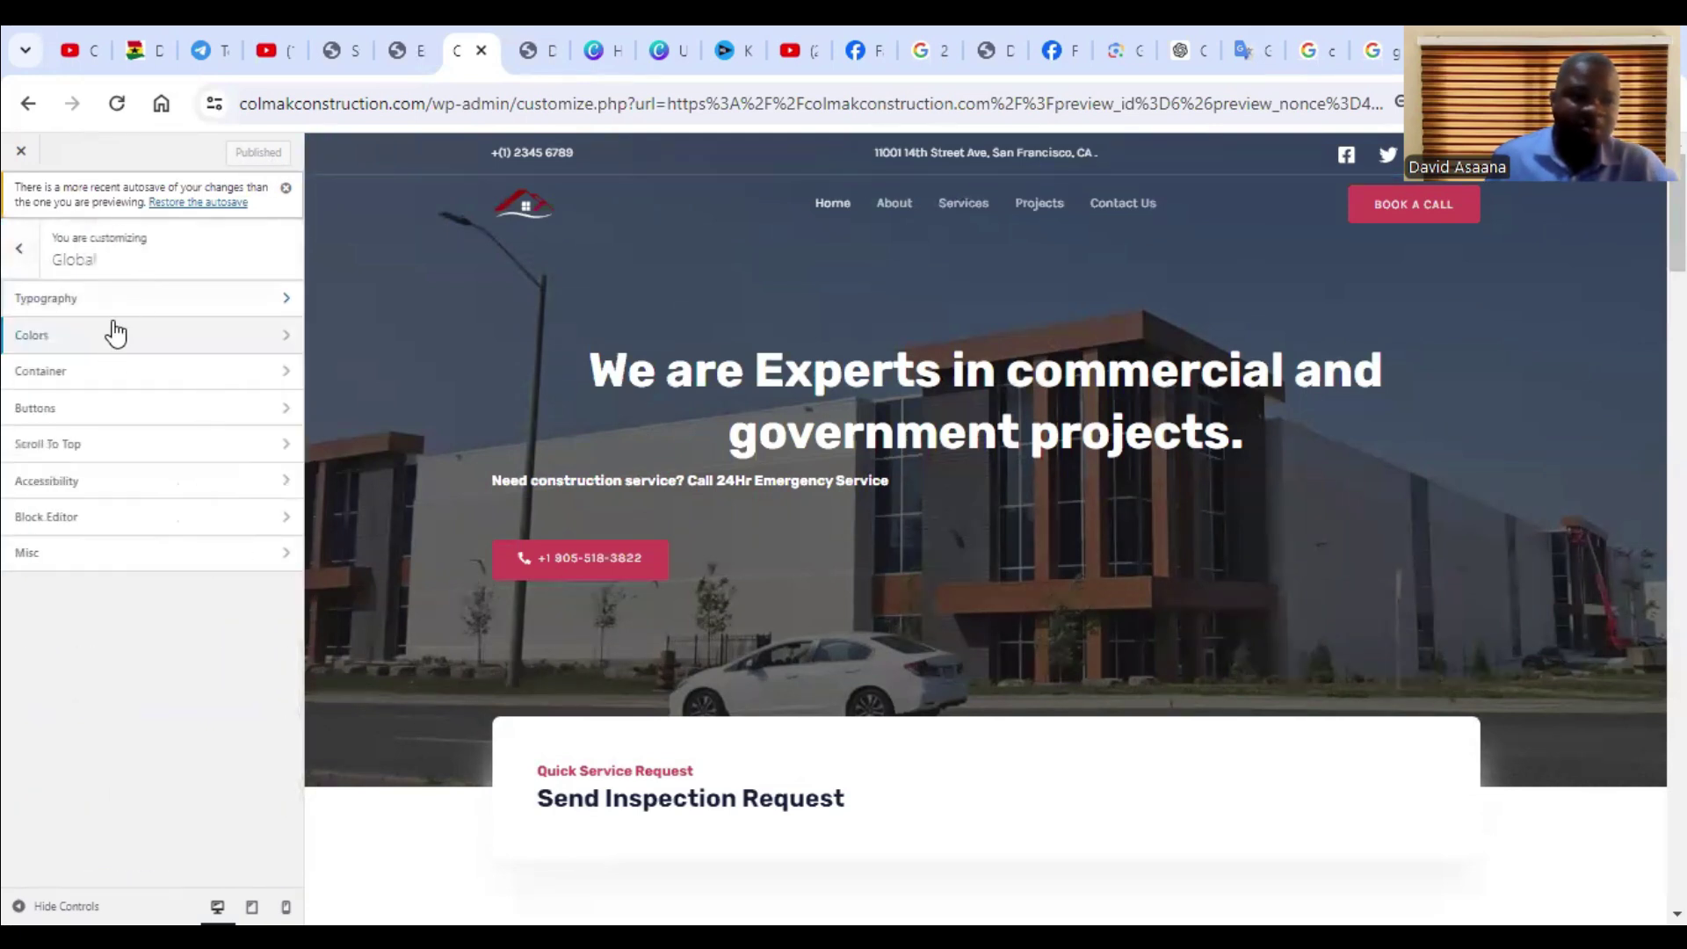
left_click(105, 374)
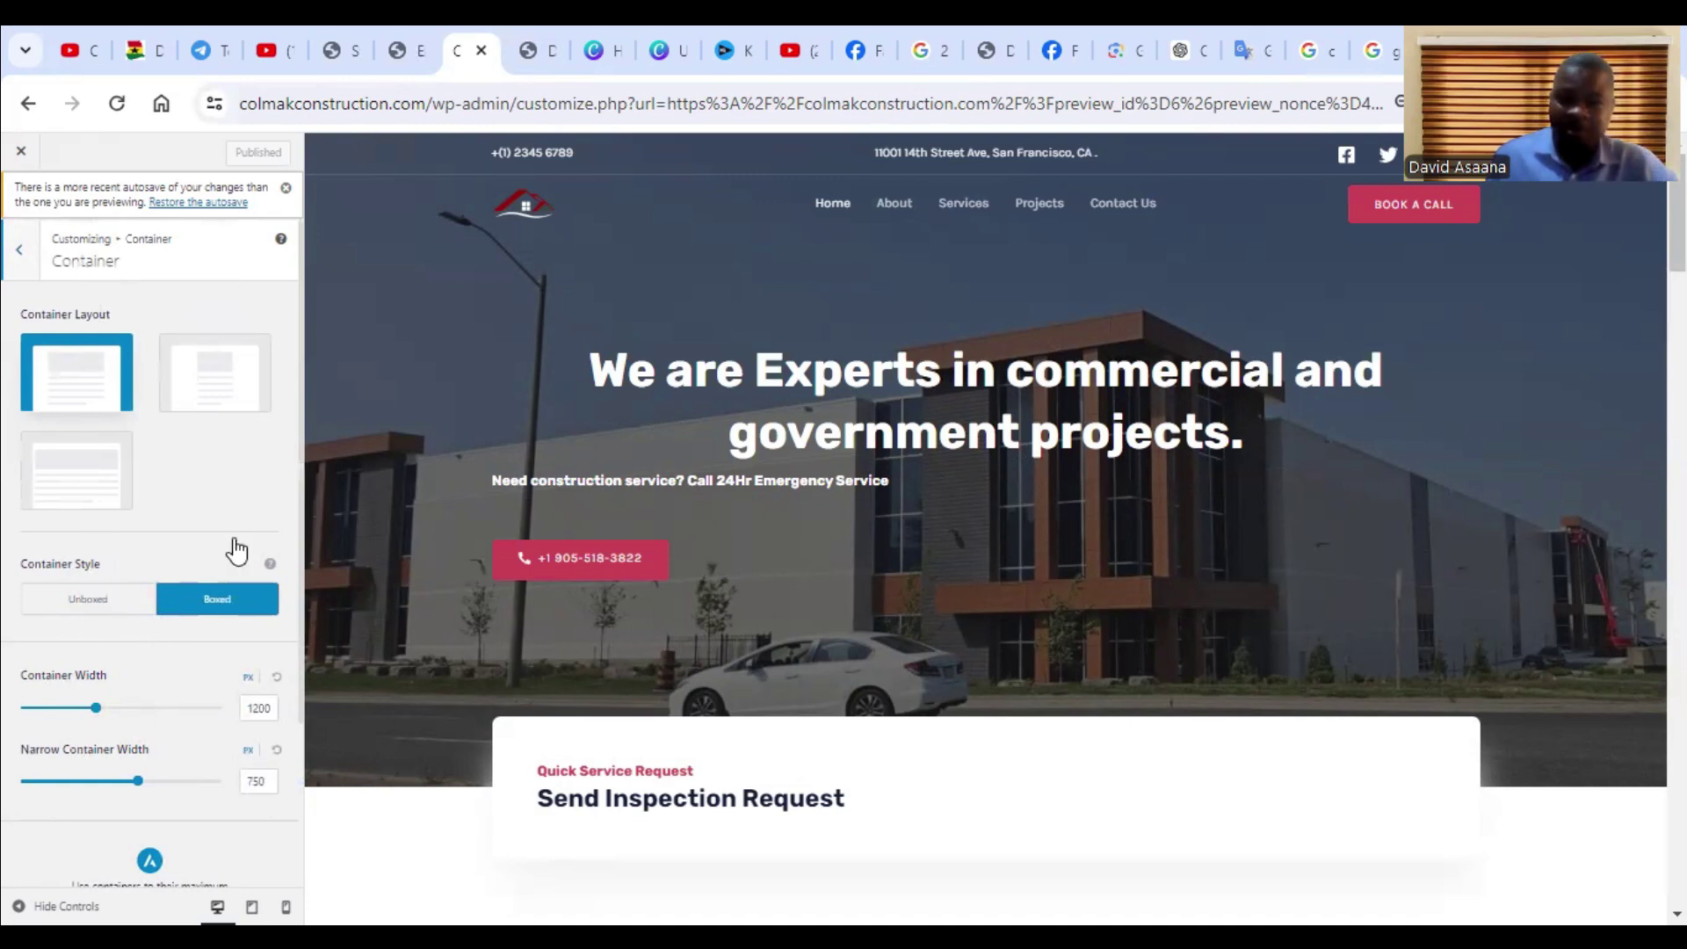
left_click(19, 239)
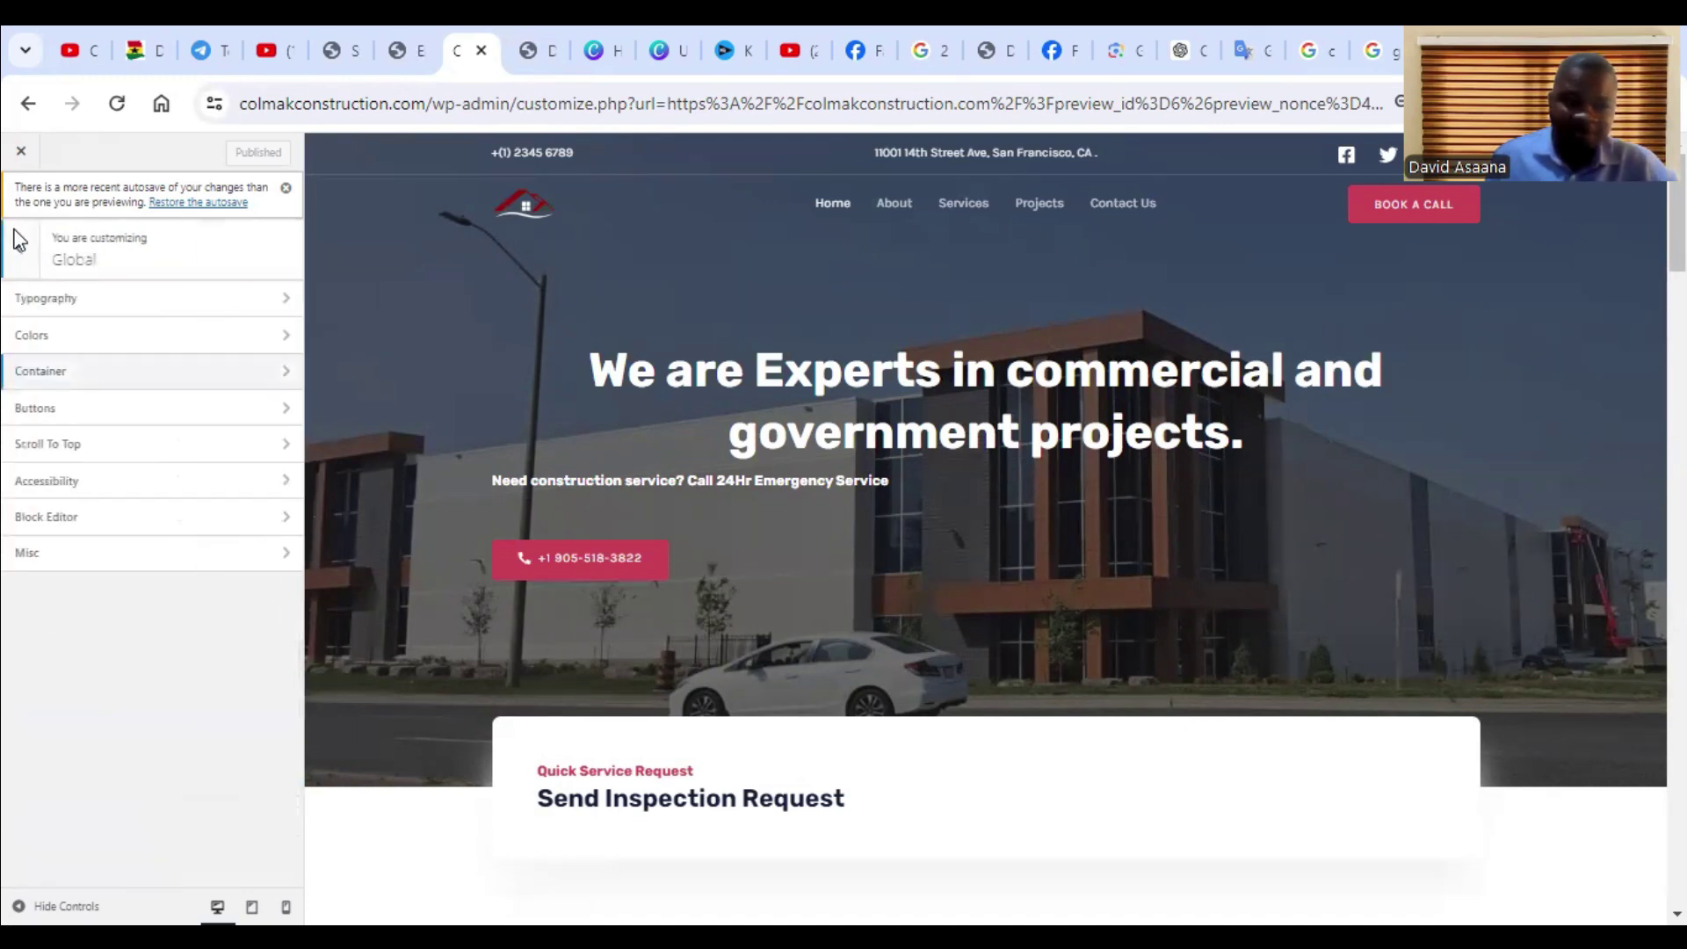
- Open the global button settings and try red and muted brown as the primary buttons' hover border colour, checking the page preview
left_click(72, 410)
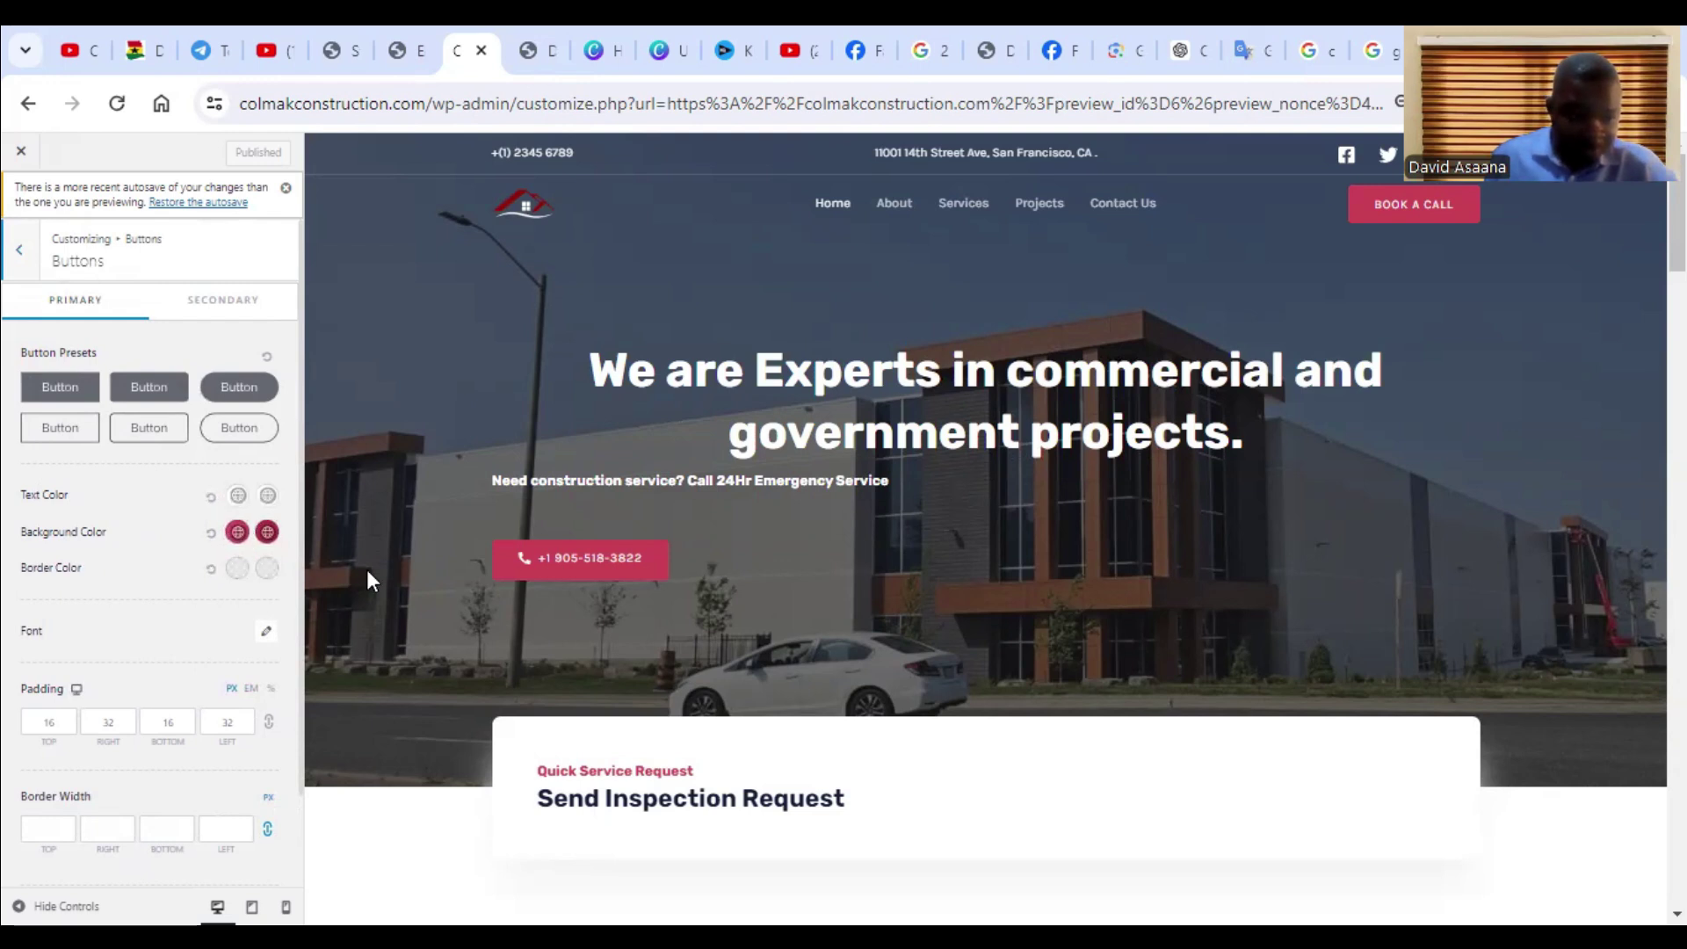
left_click(271, 569)
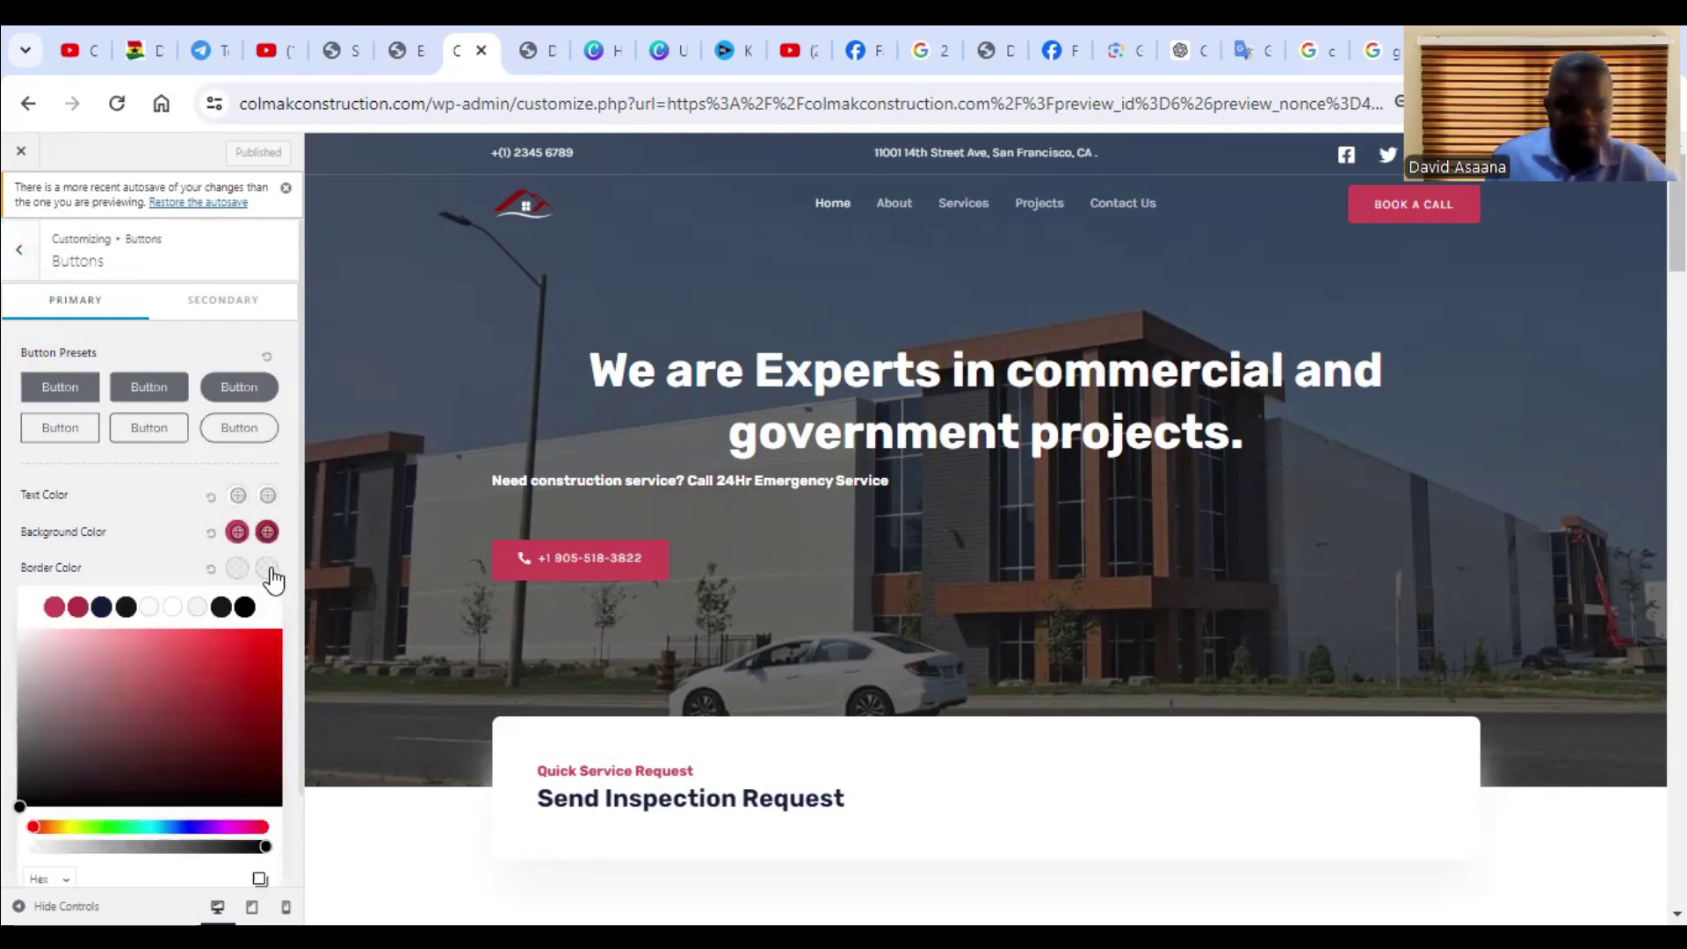
left_click(255, 651)
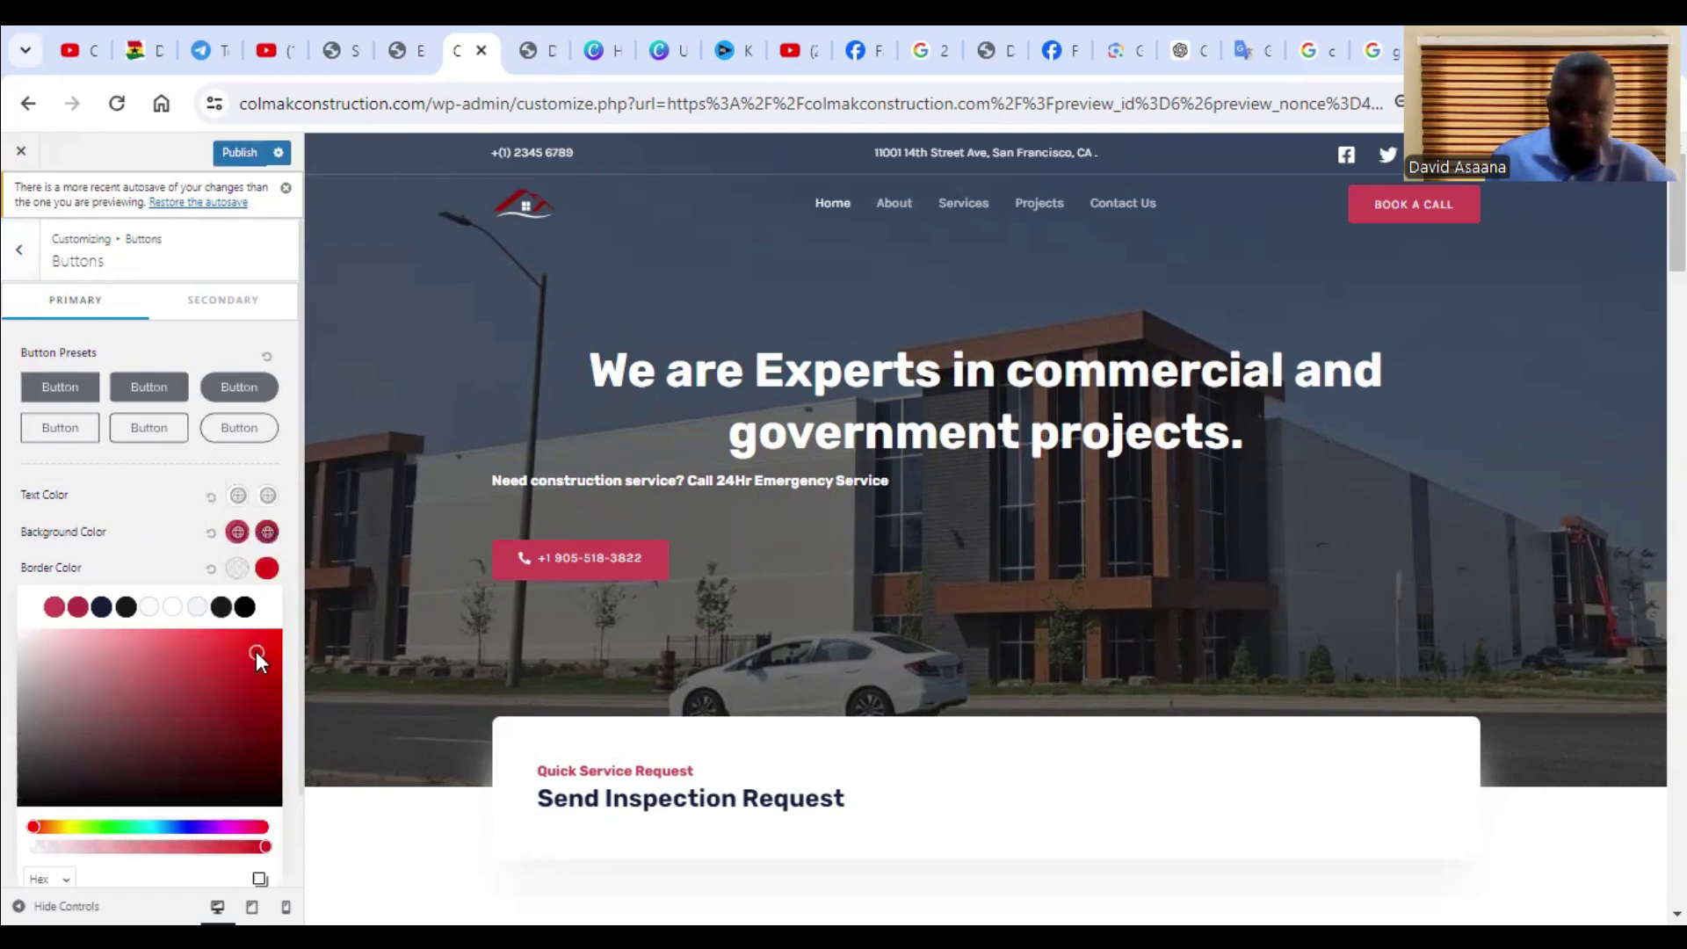
scroll(256, 651, "down", 1)
left_click(82, 664)
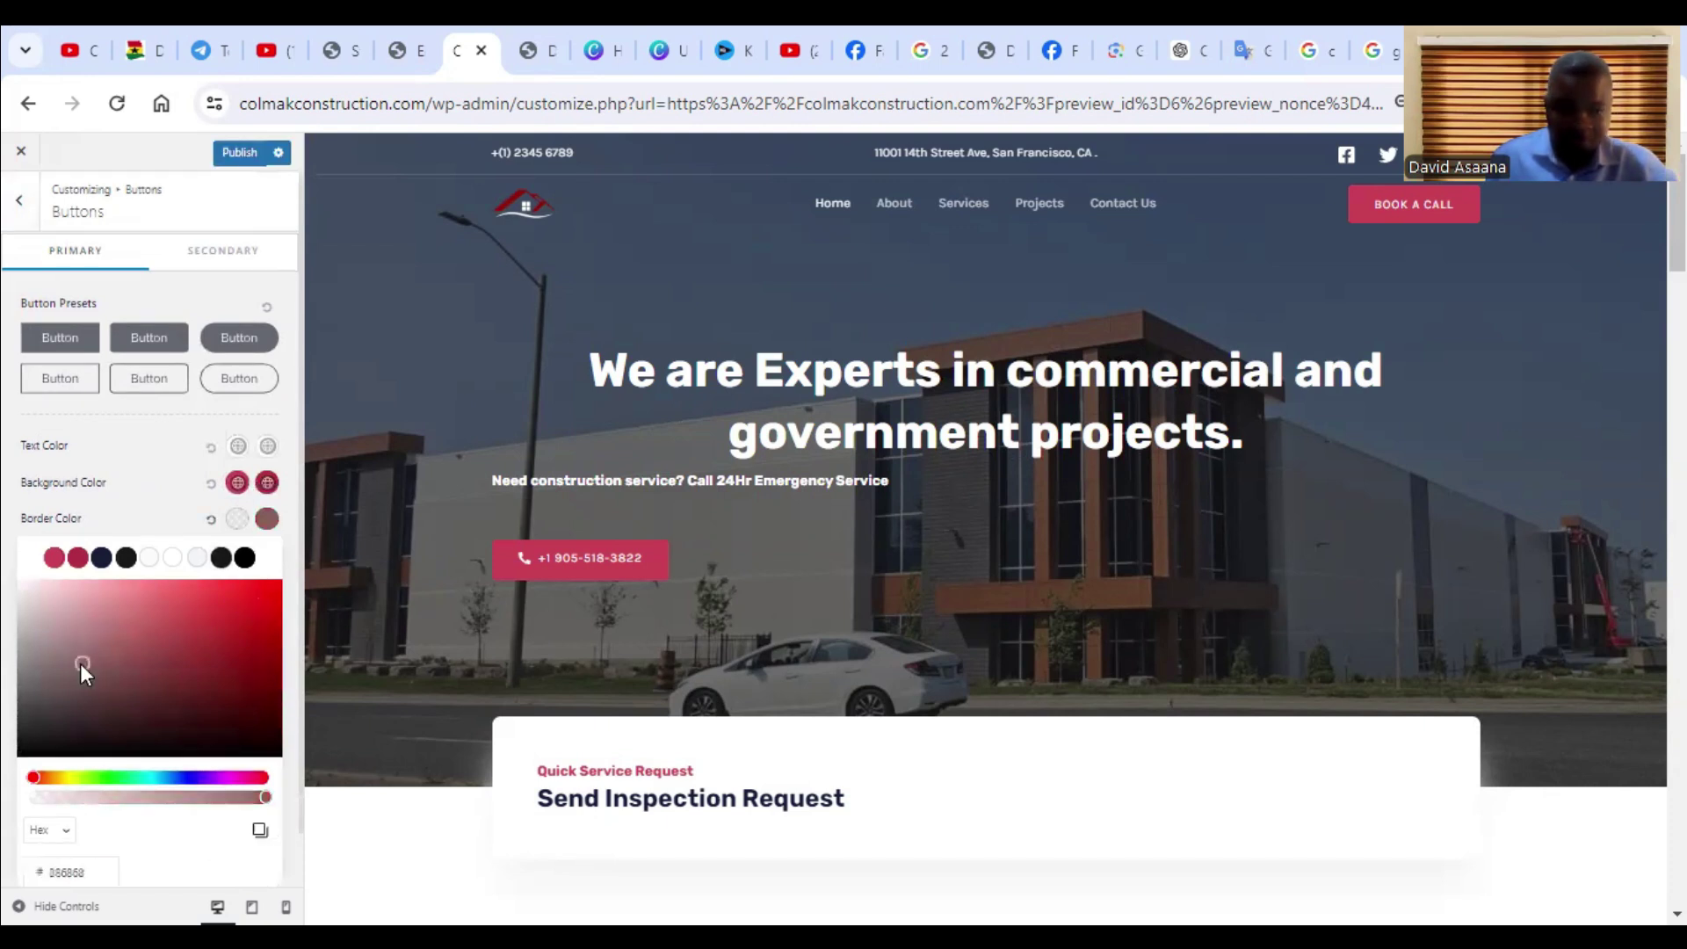
scroll(747, 518, "down", 5)
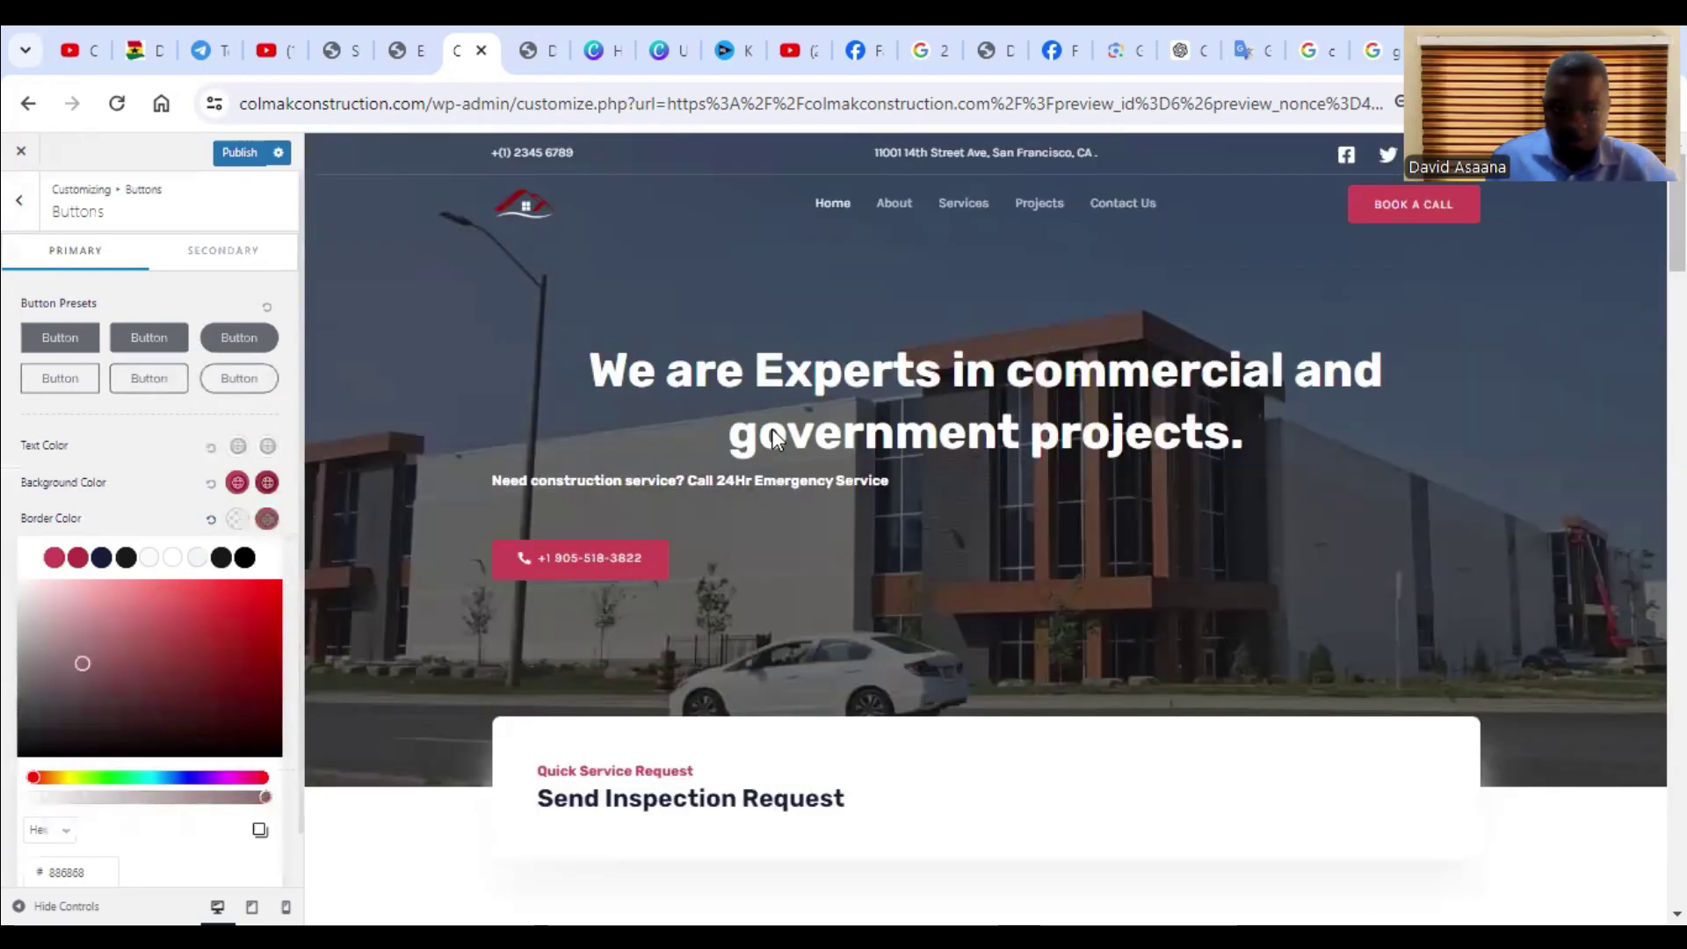
scroll(776, 578, "down", 7)
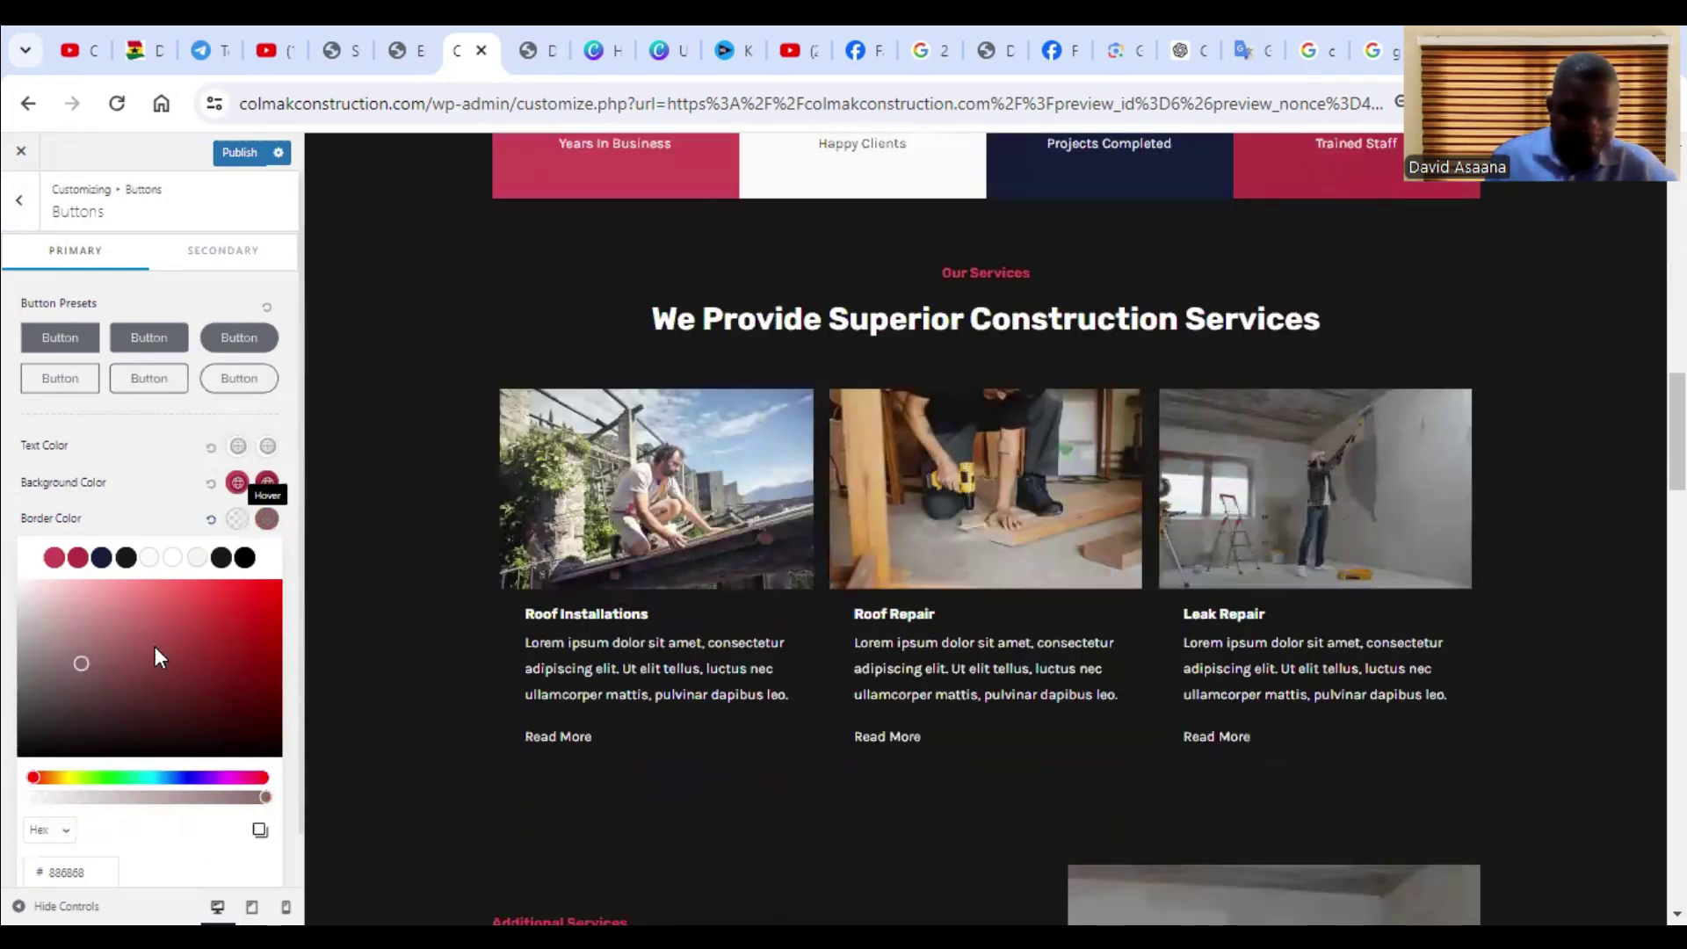
- Try a strong red as the primary buttons' hover border colour and check the page preview
left_click(275, 620)
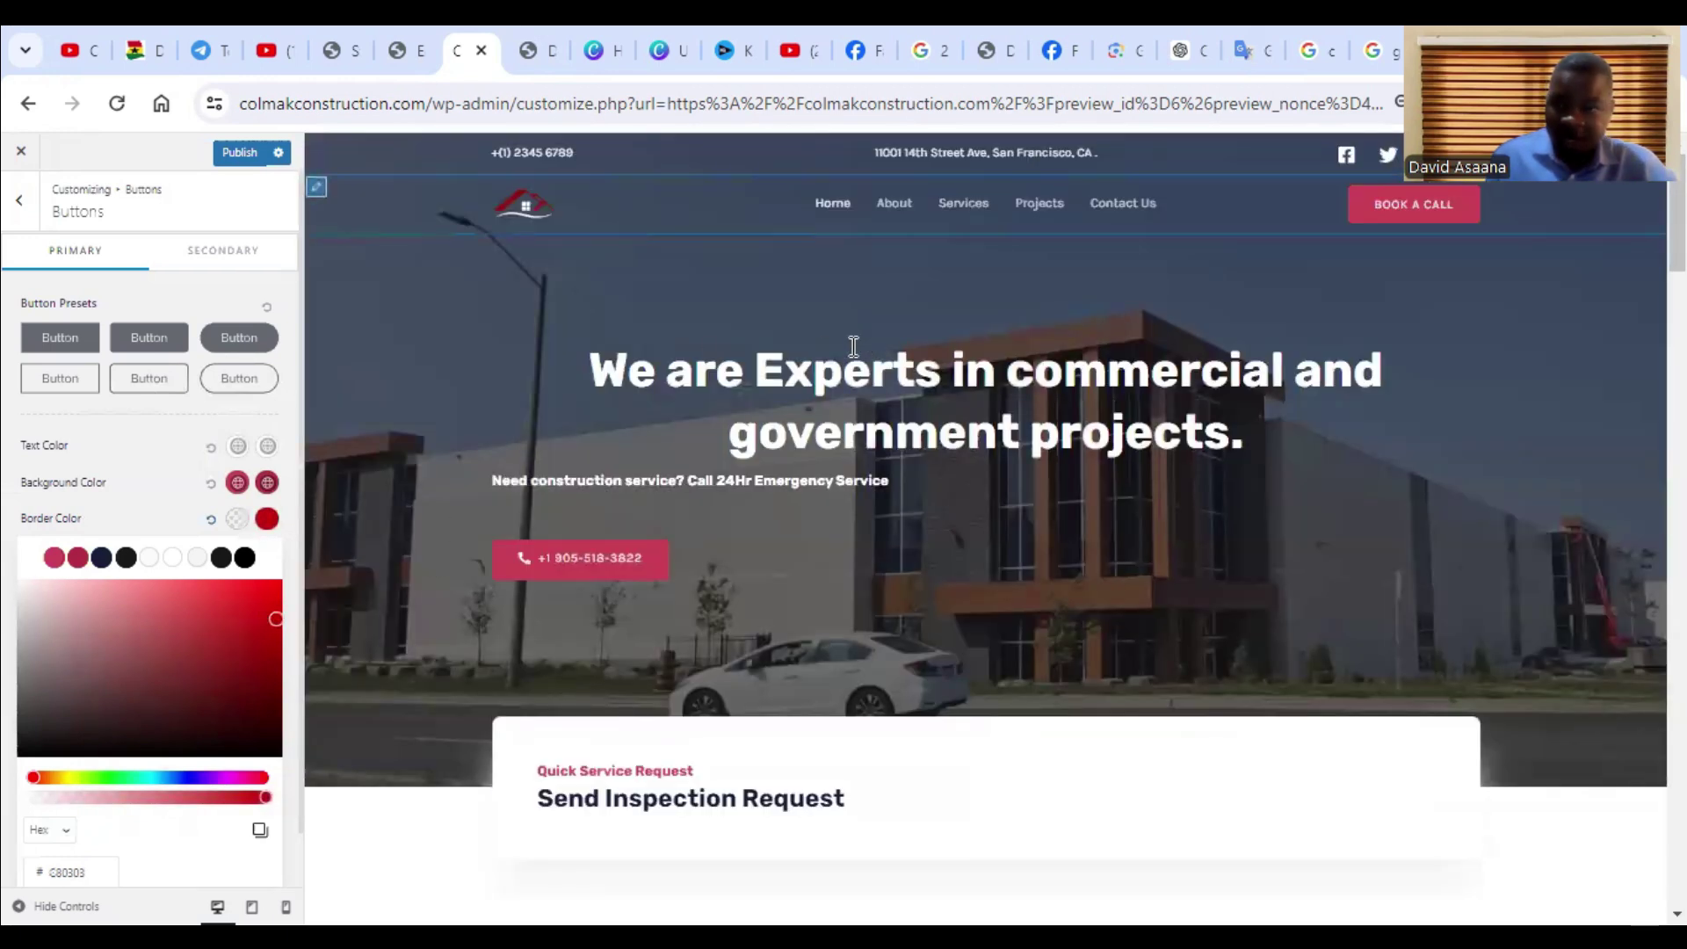
scroll(282, 562, "down", 1)
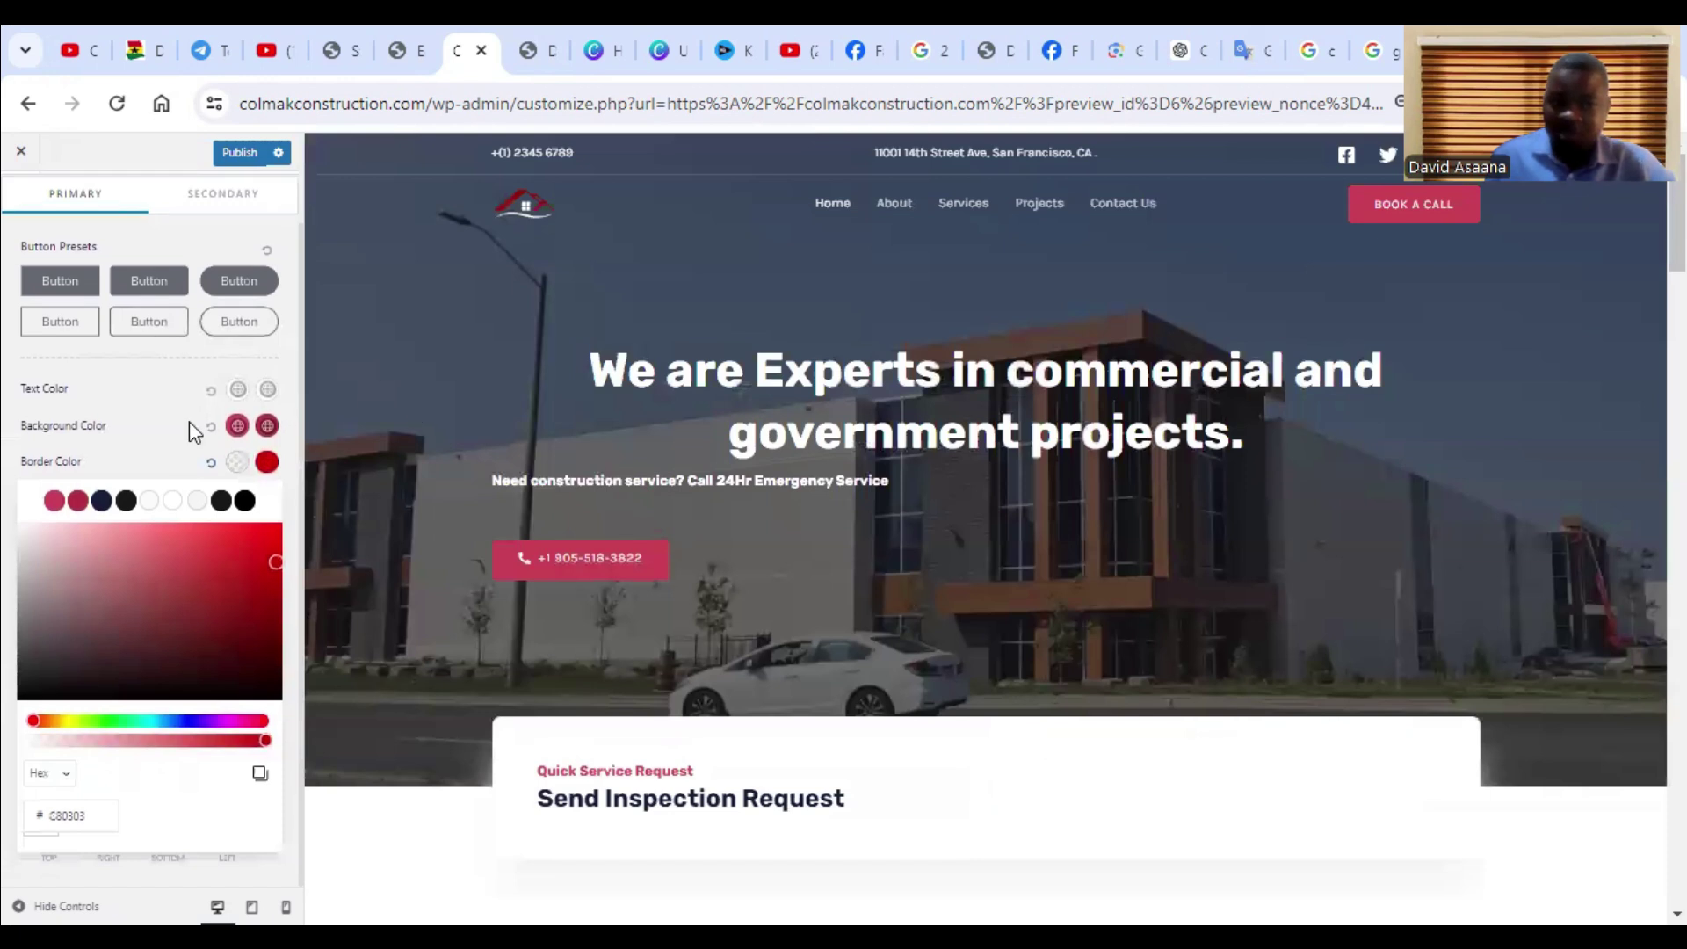
scroll(418, 567, "down", 15)
scroll(419, 566, "up", 15)
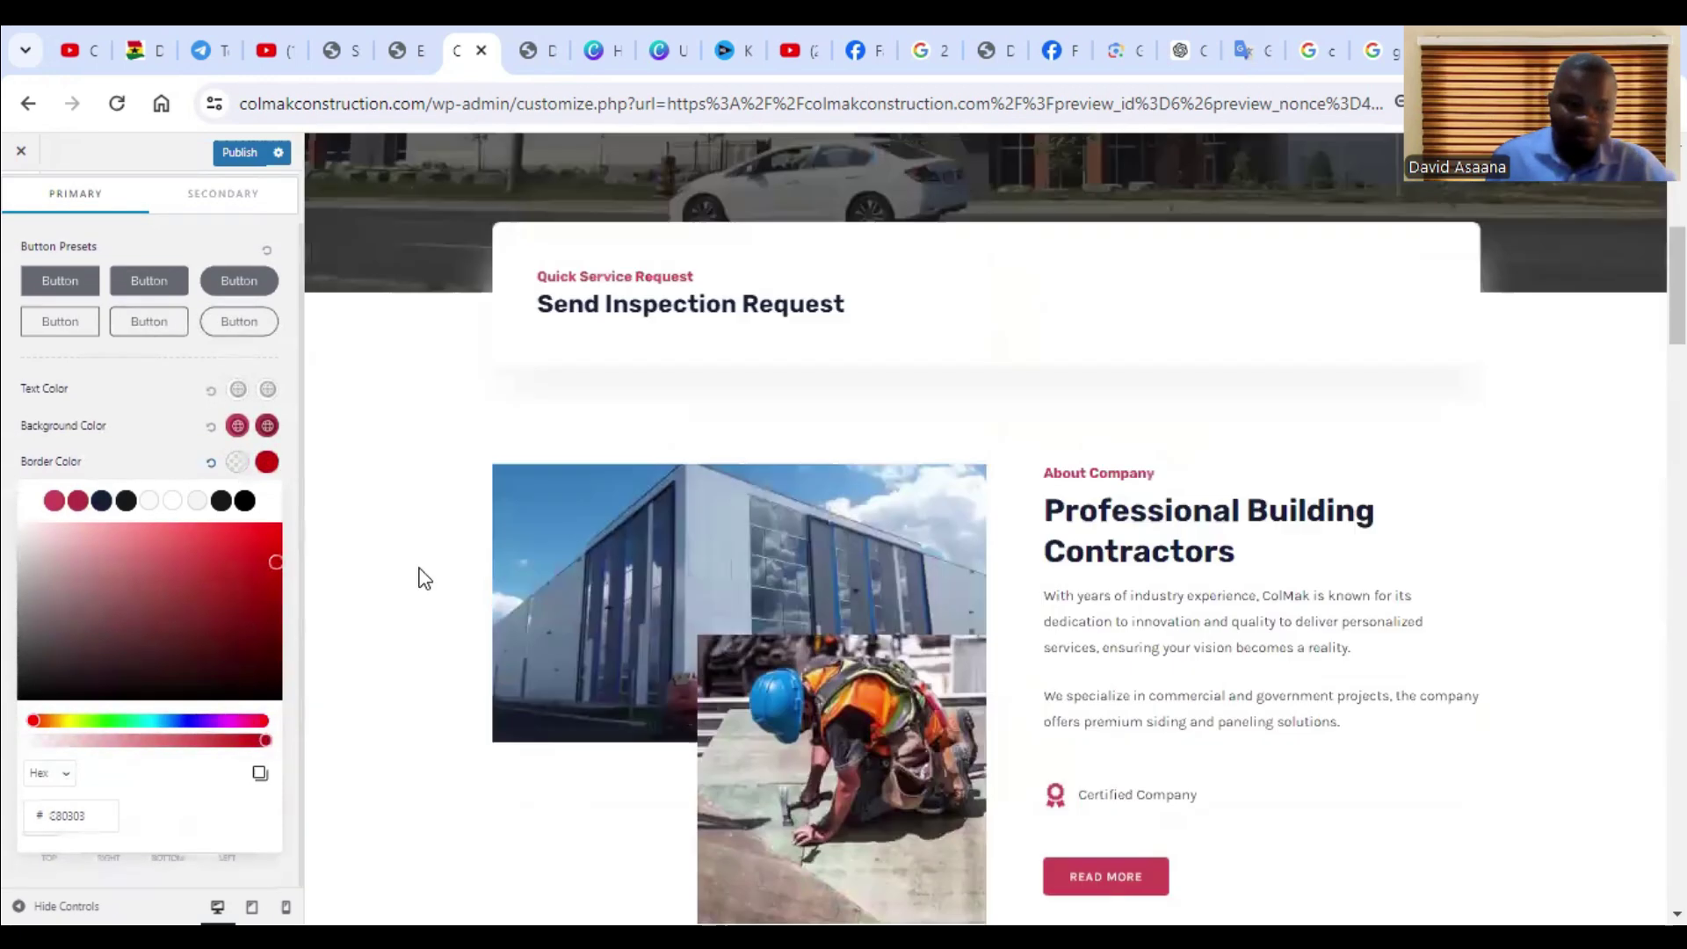
scroll(420, 571, "up", 5)
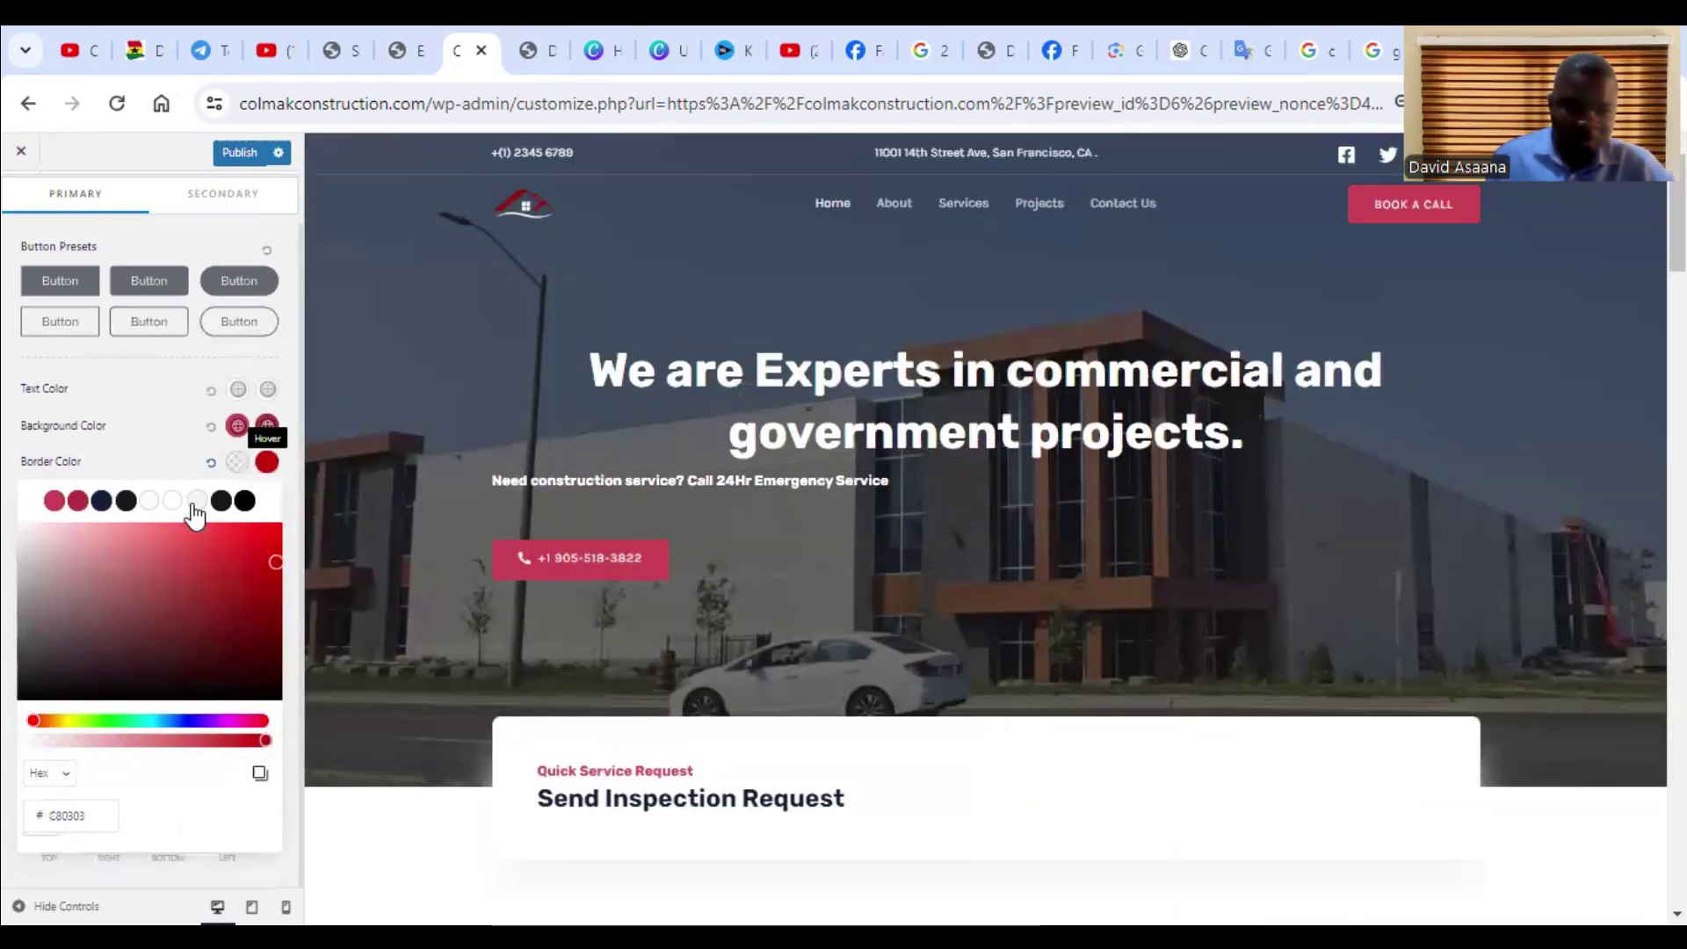
- Set the primary buttons' hover border colour to the palette's dark navy, 131D3B, and return to the main customizer sections
left_click(101, 501)
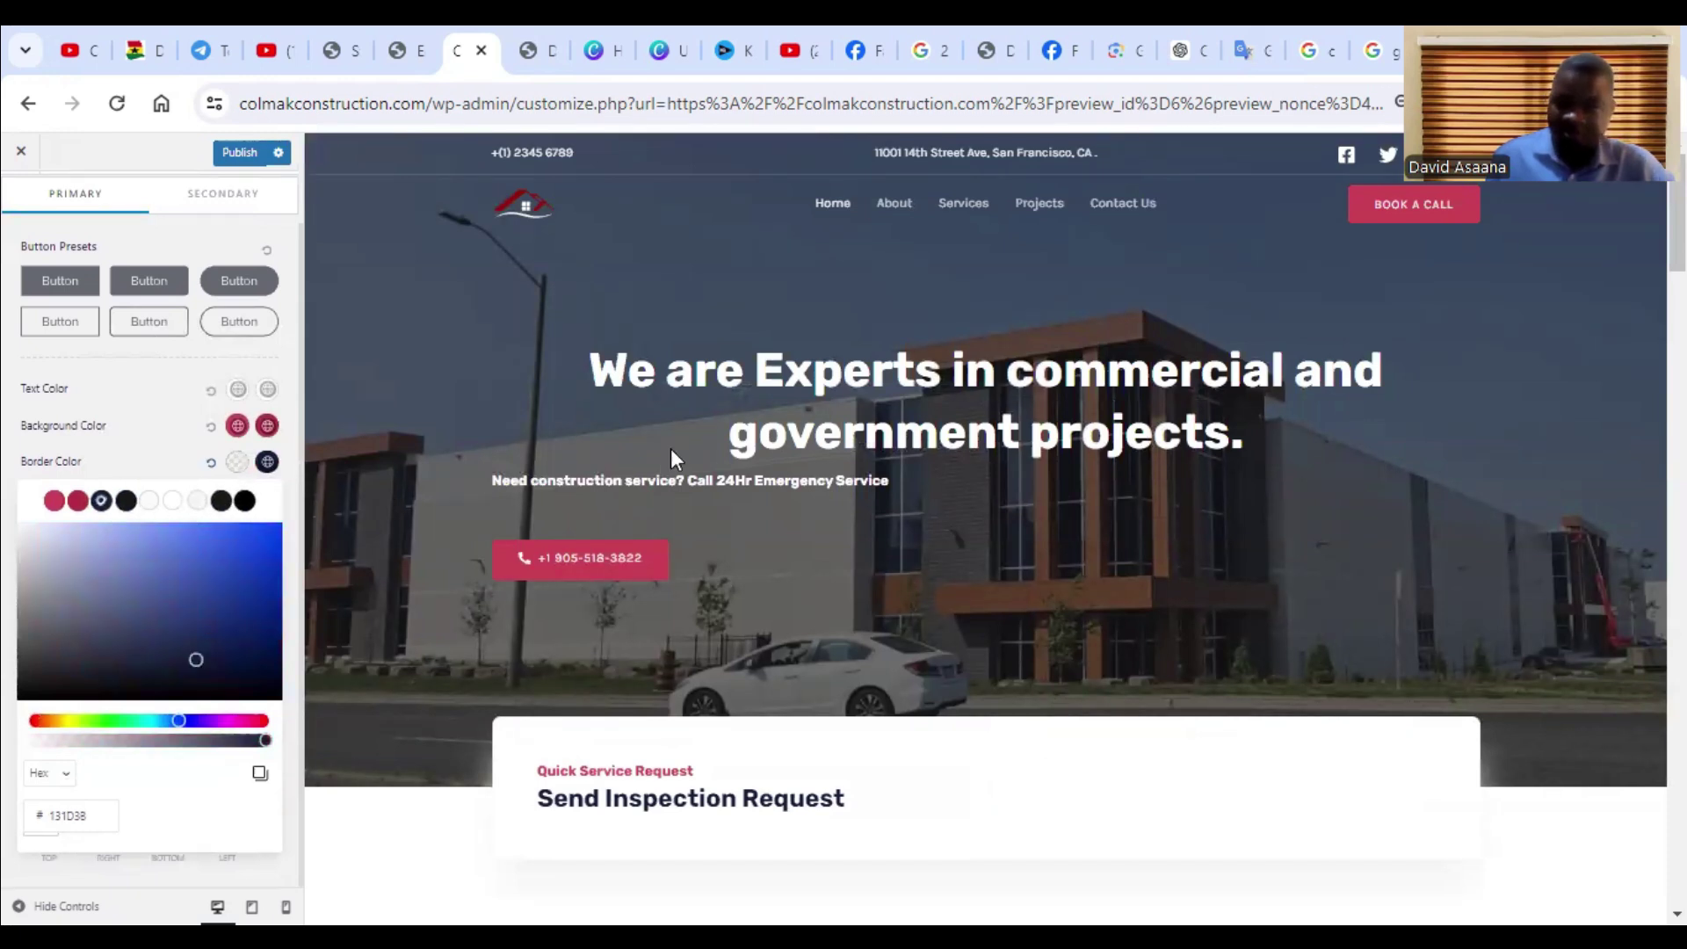
scroll(67, 263, "up", 1)
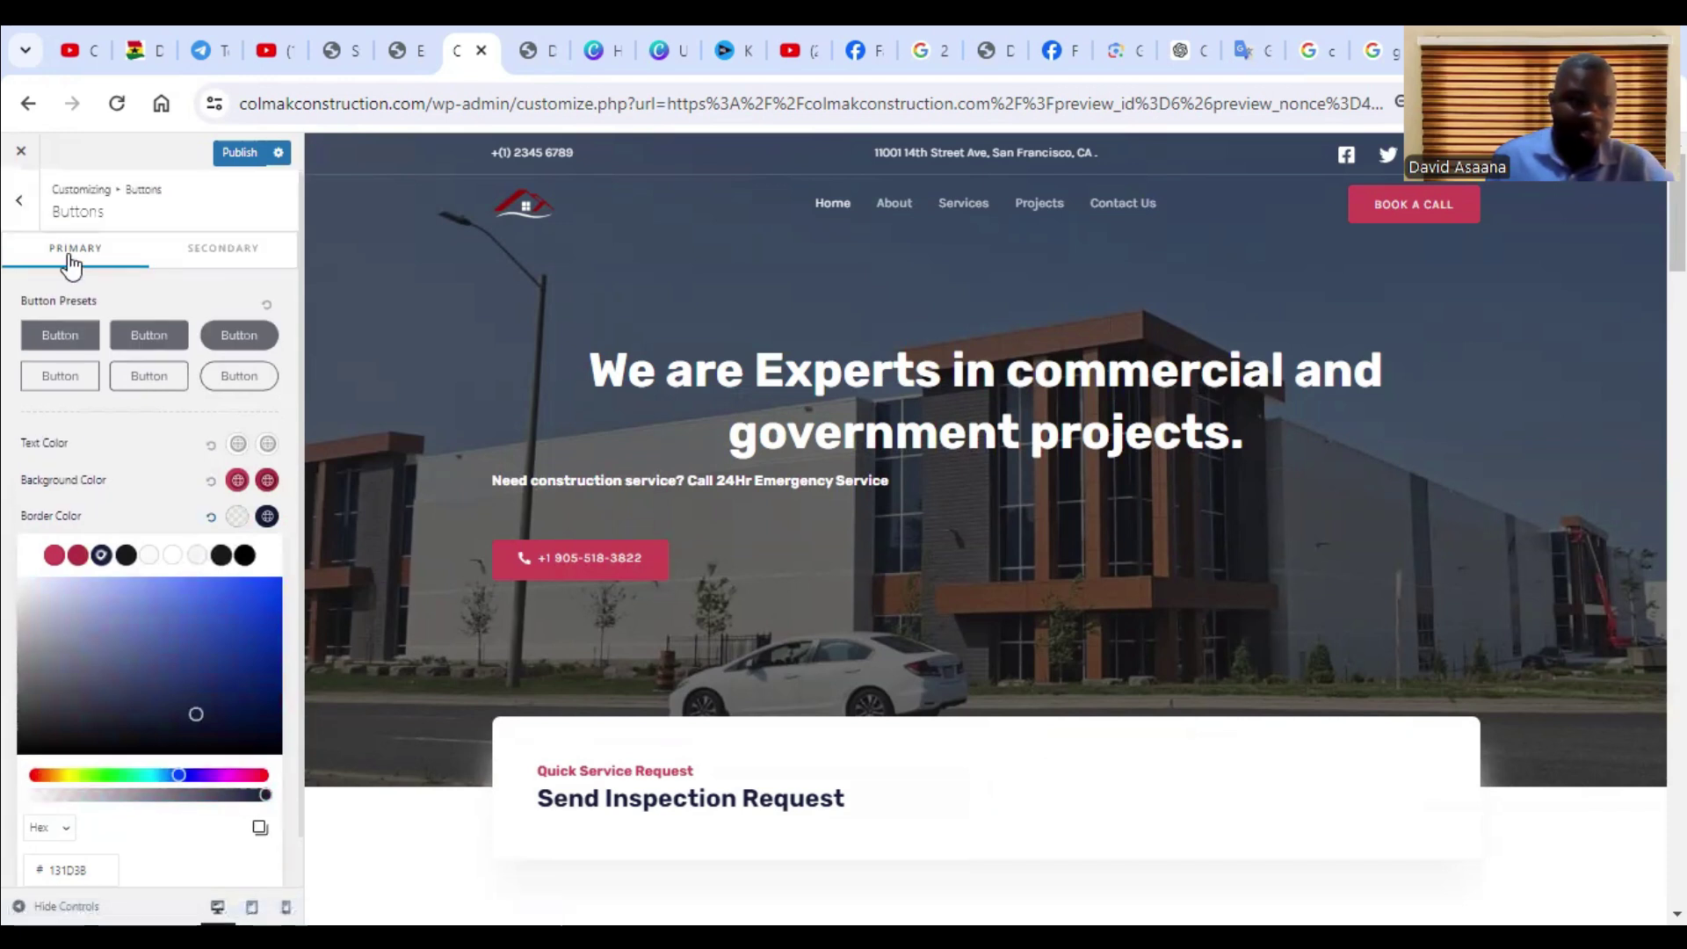
left_click(17, 202)
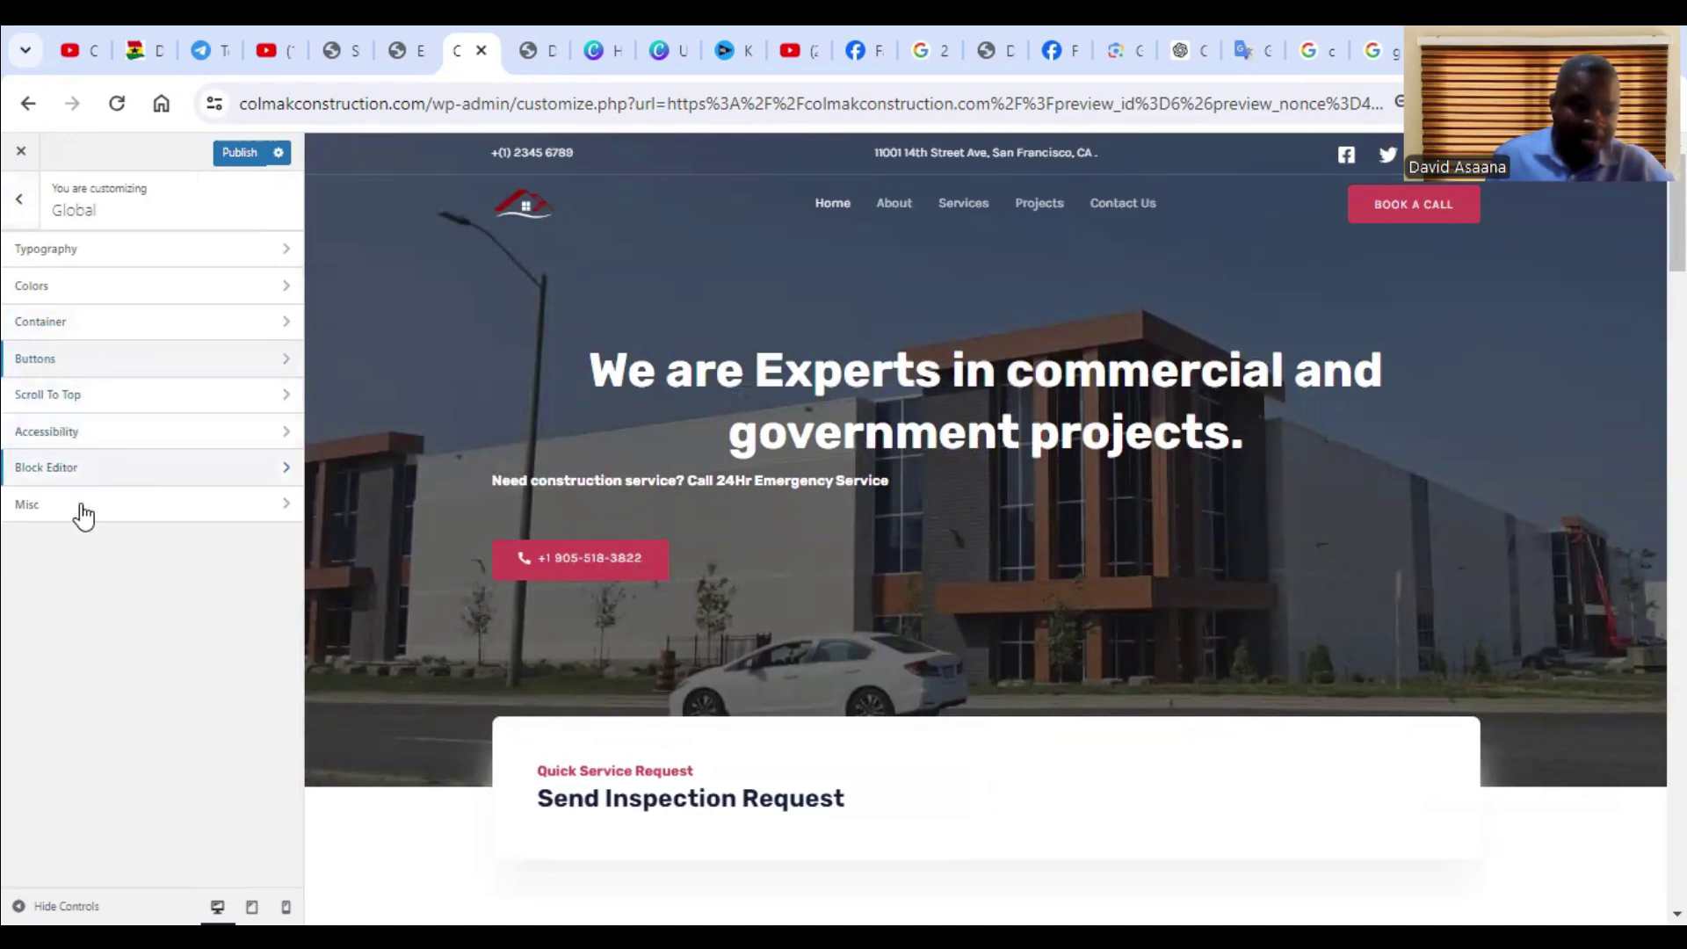
left_click(19, 202)
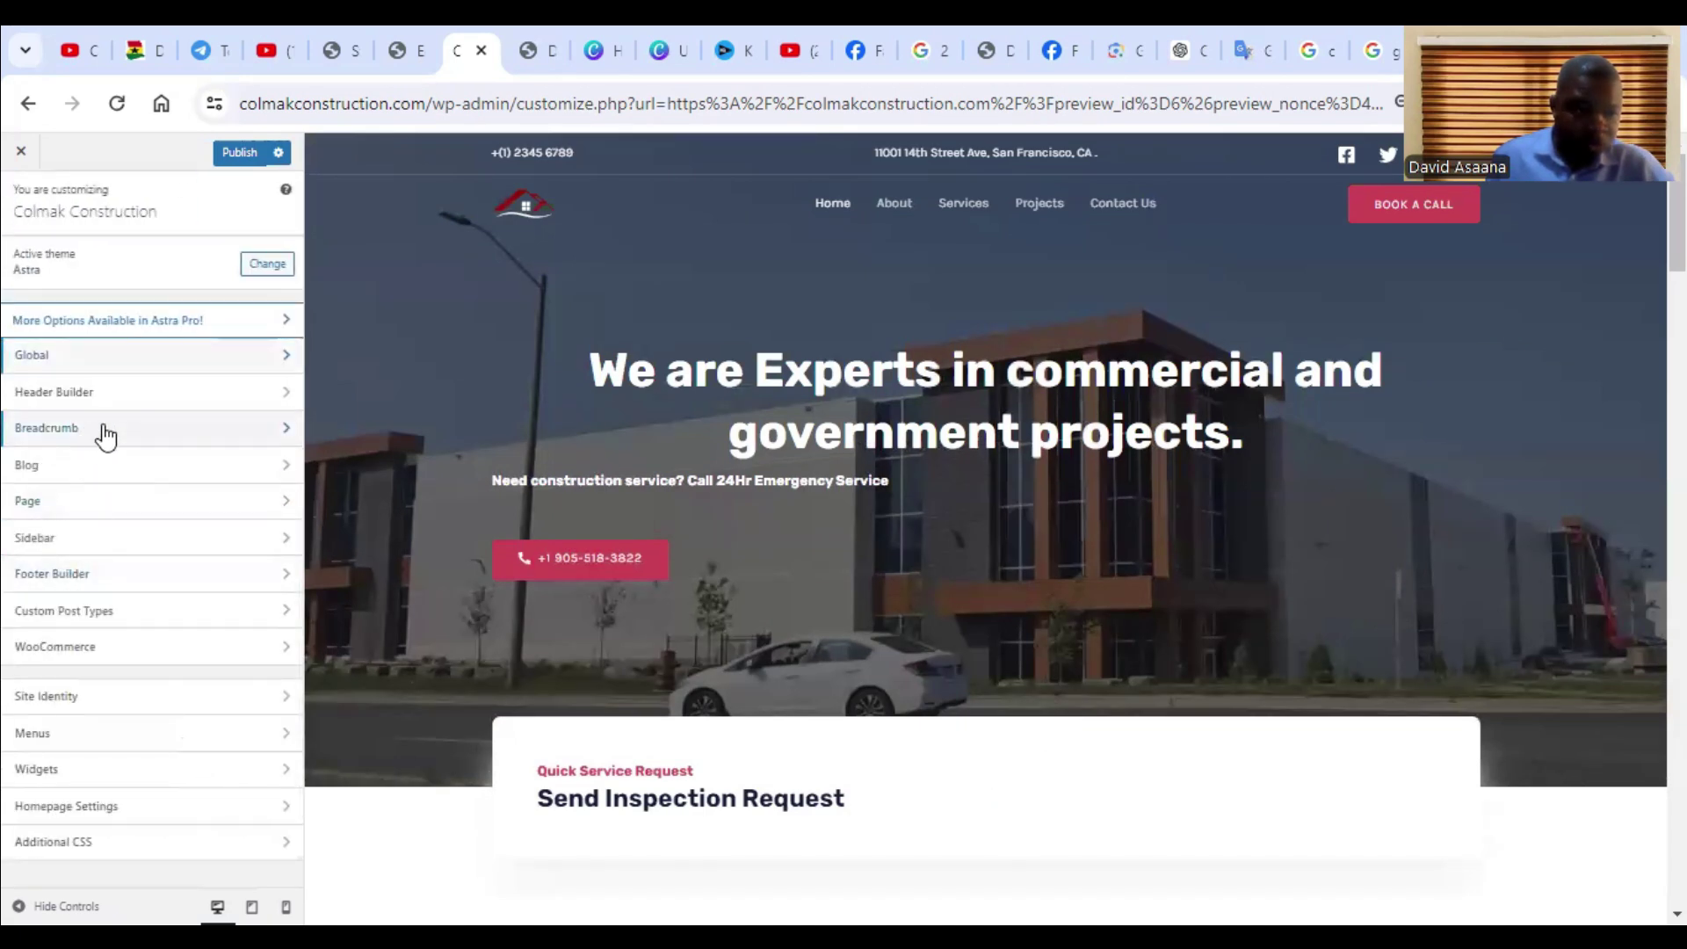
- Open the Header Builder and review its elements, header types, and width and margin design settings
left_click(143, 393)
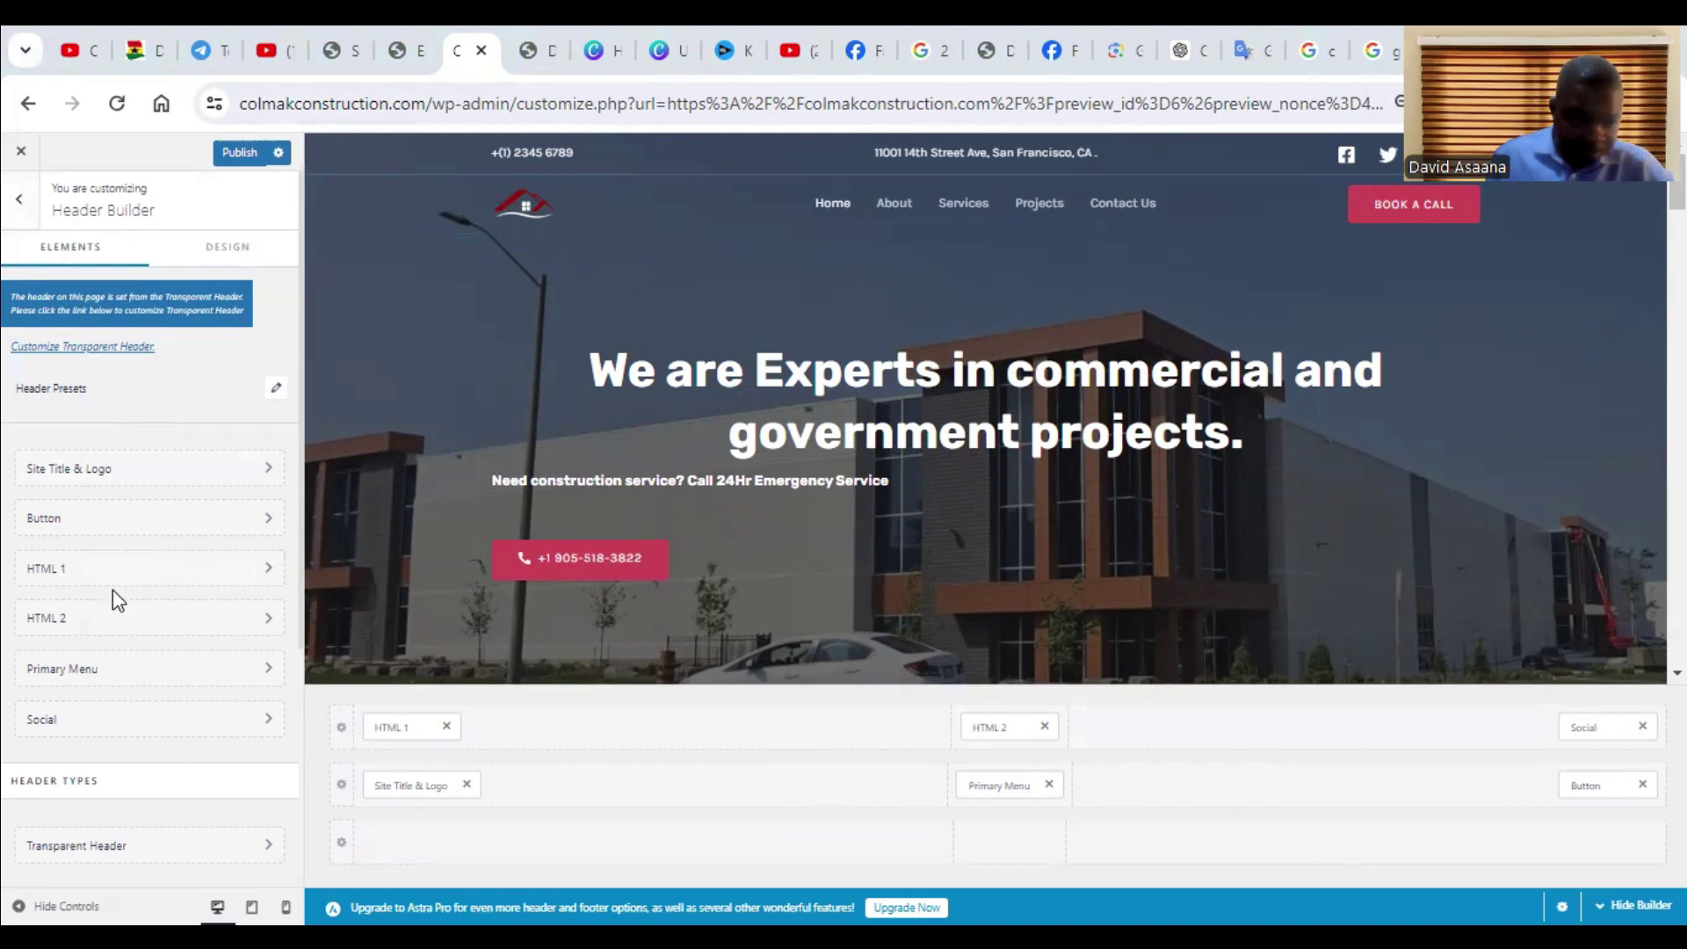
scroll(119, 600, "down", 3)
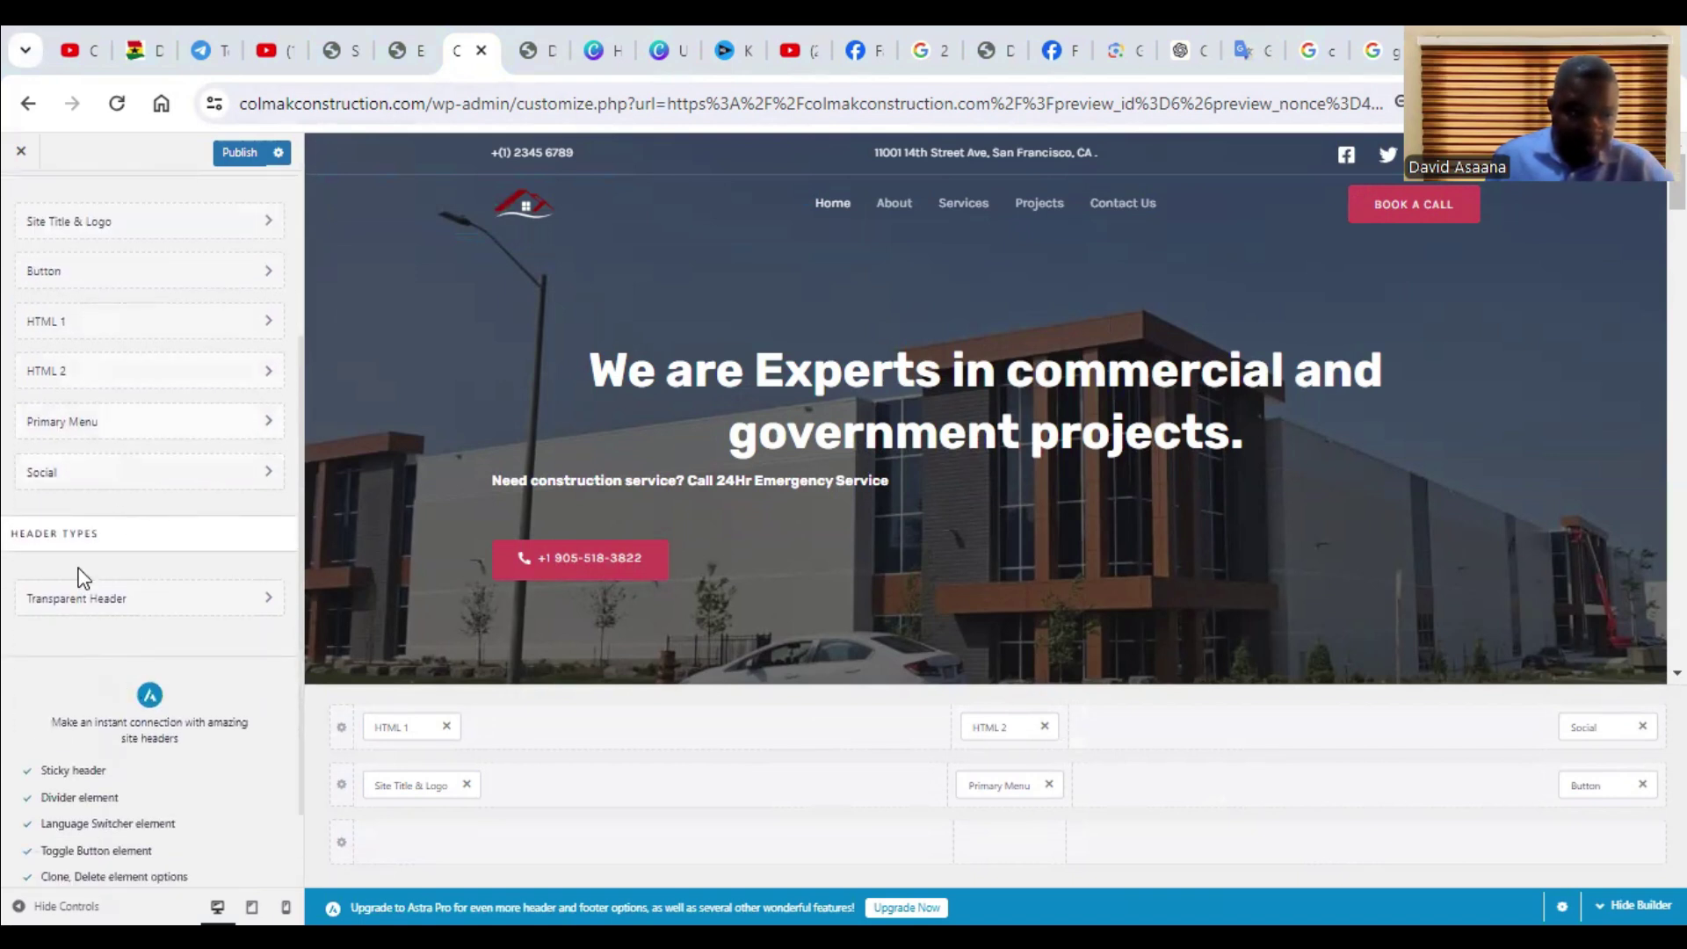
scroll(97, 282, "up", 3)
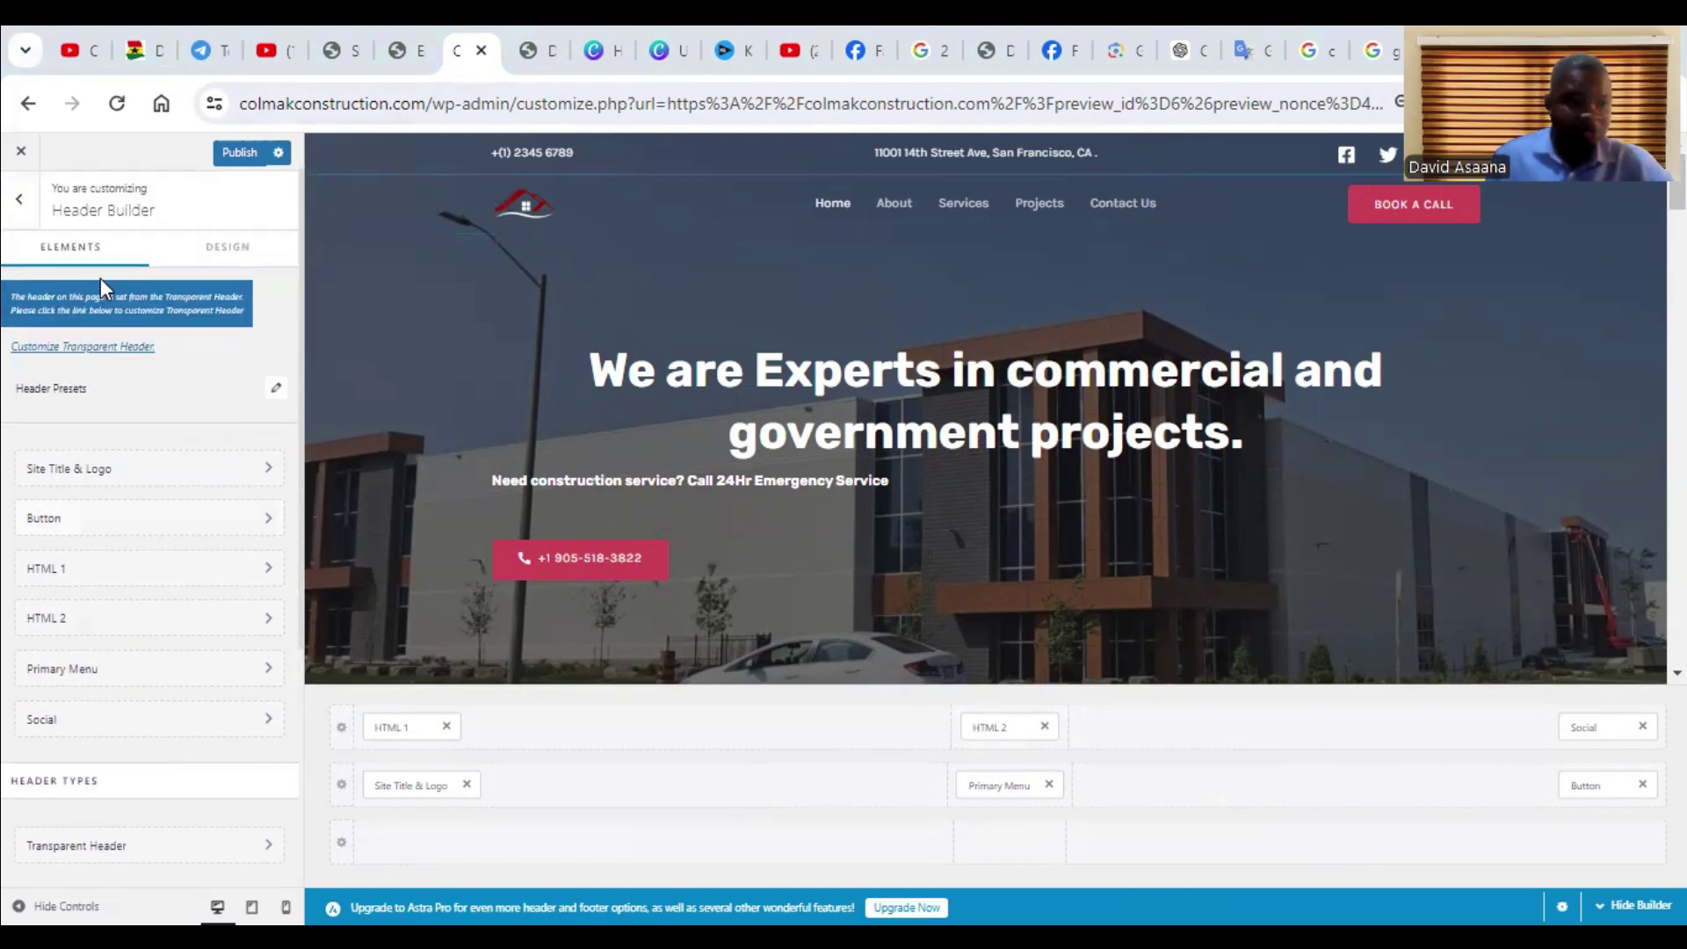
left_click(17, 204)
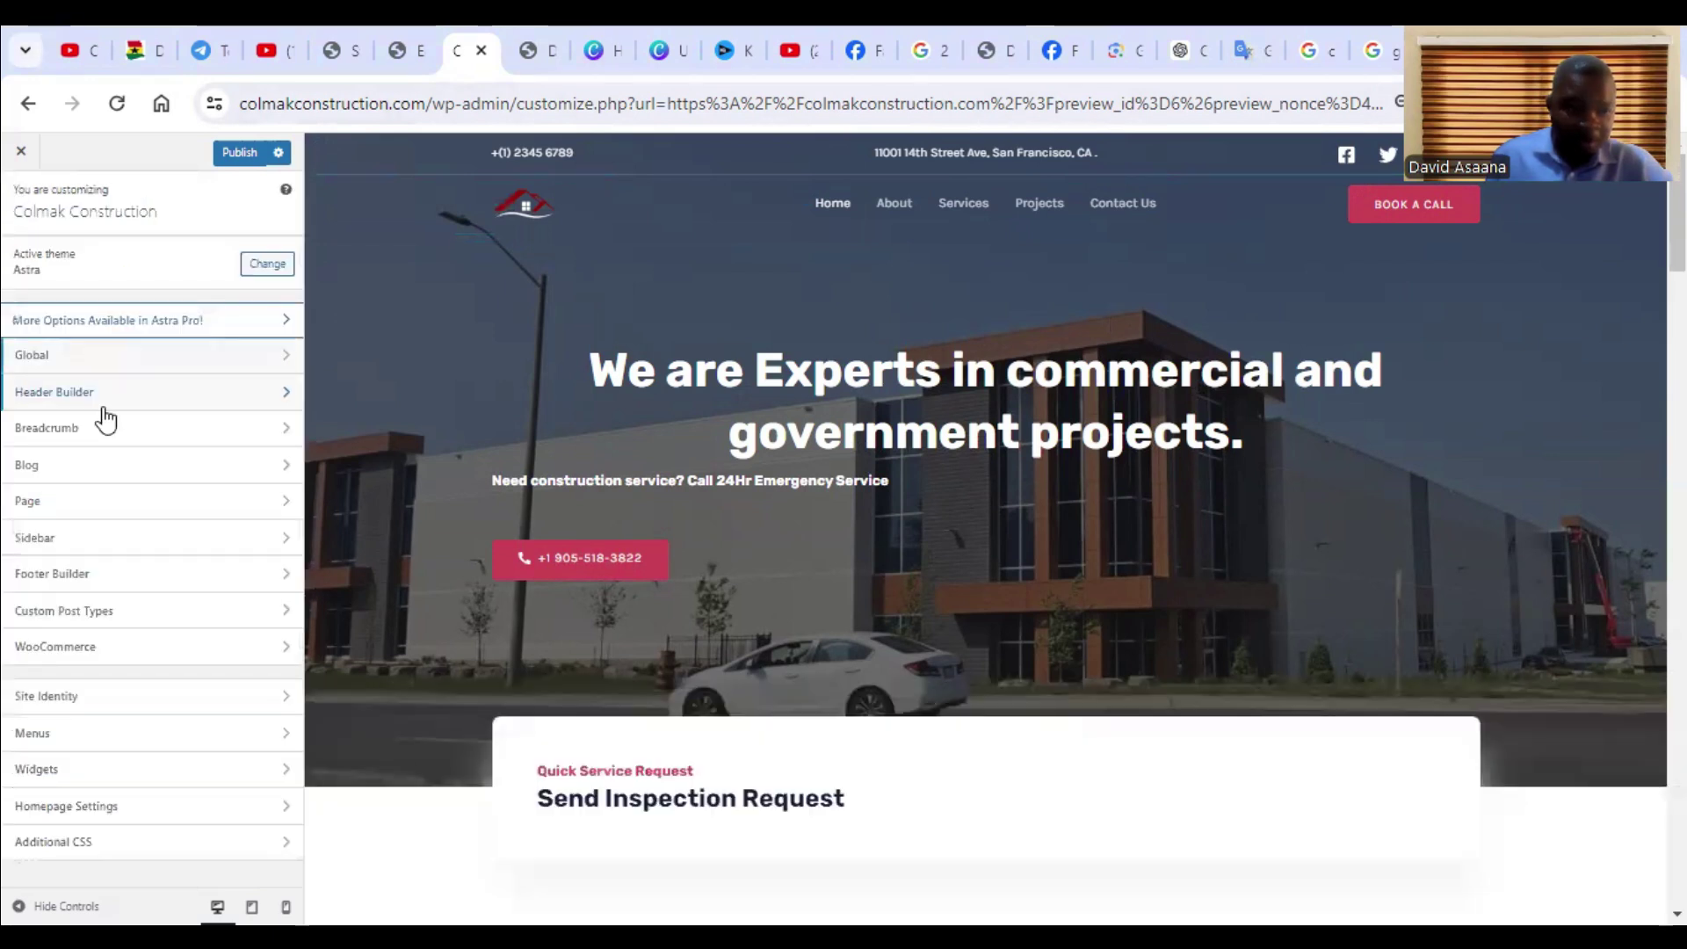
left_click(135, 404)
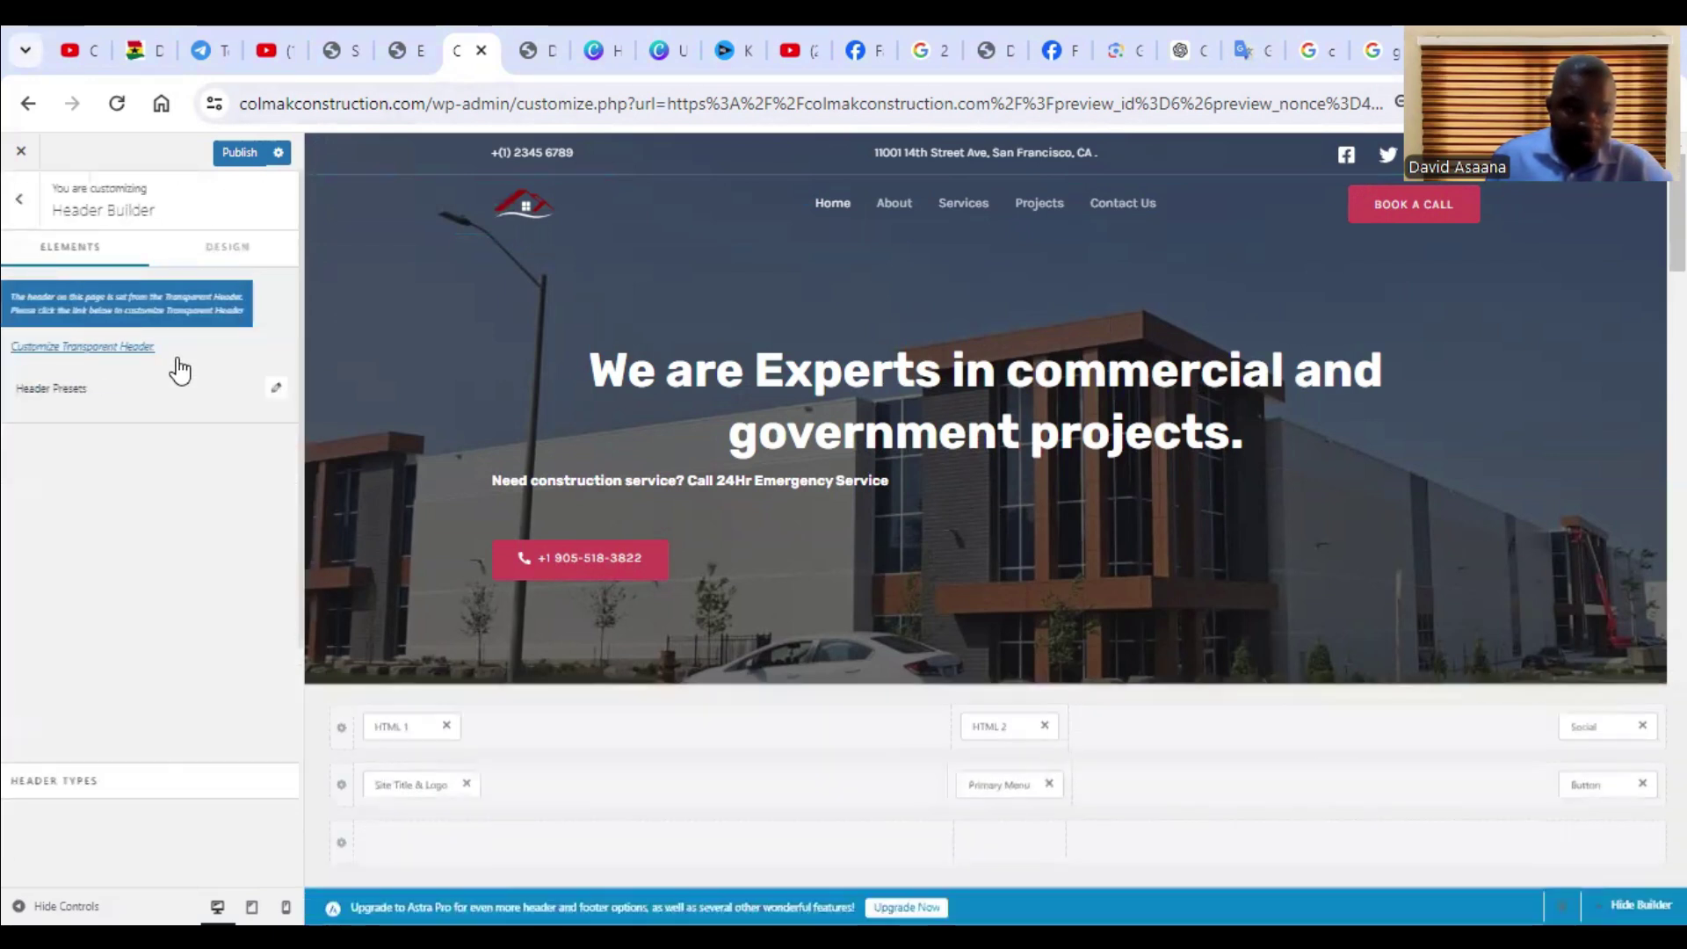
left_click(235, 252)
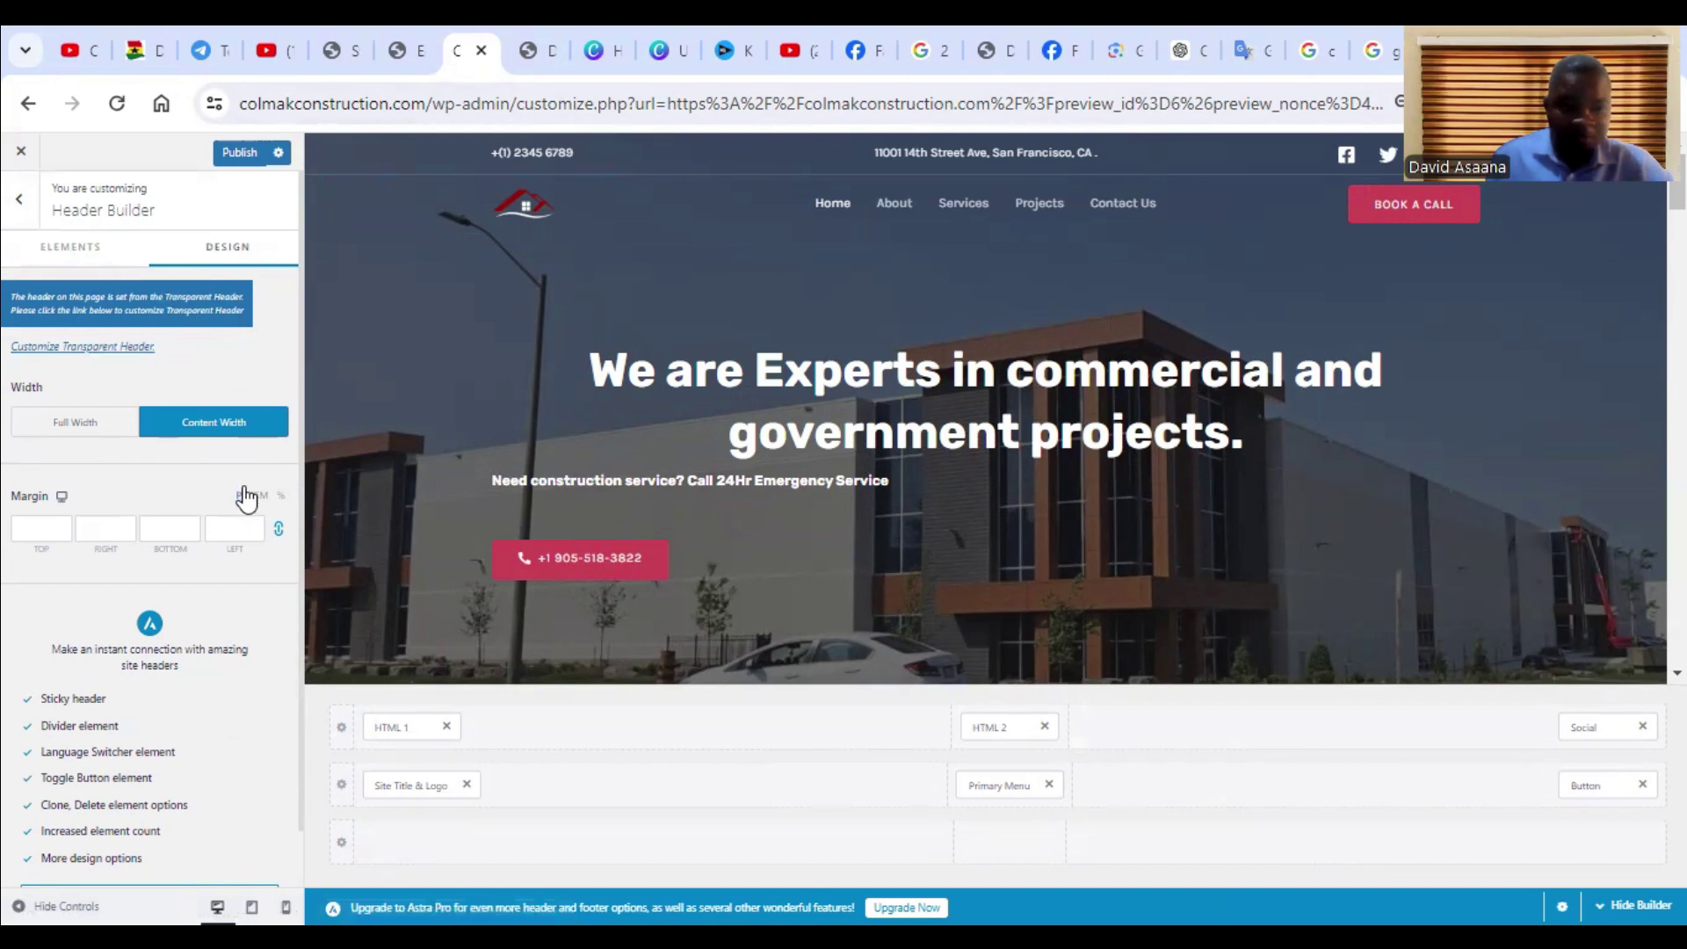
scroll(246, 492, "down", 2)
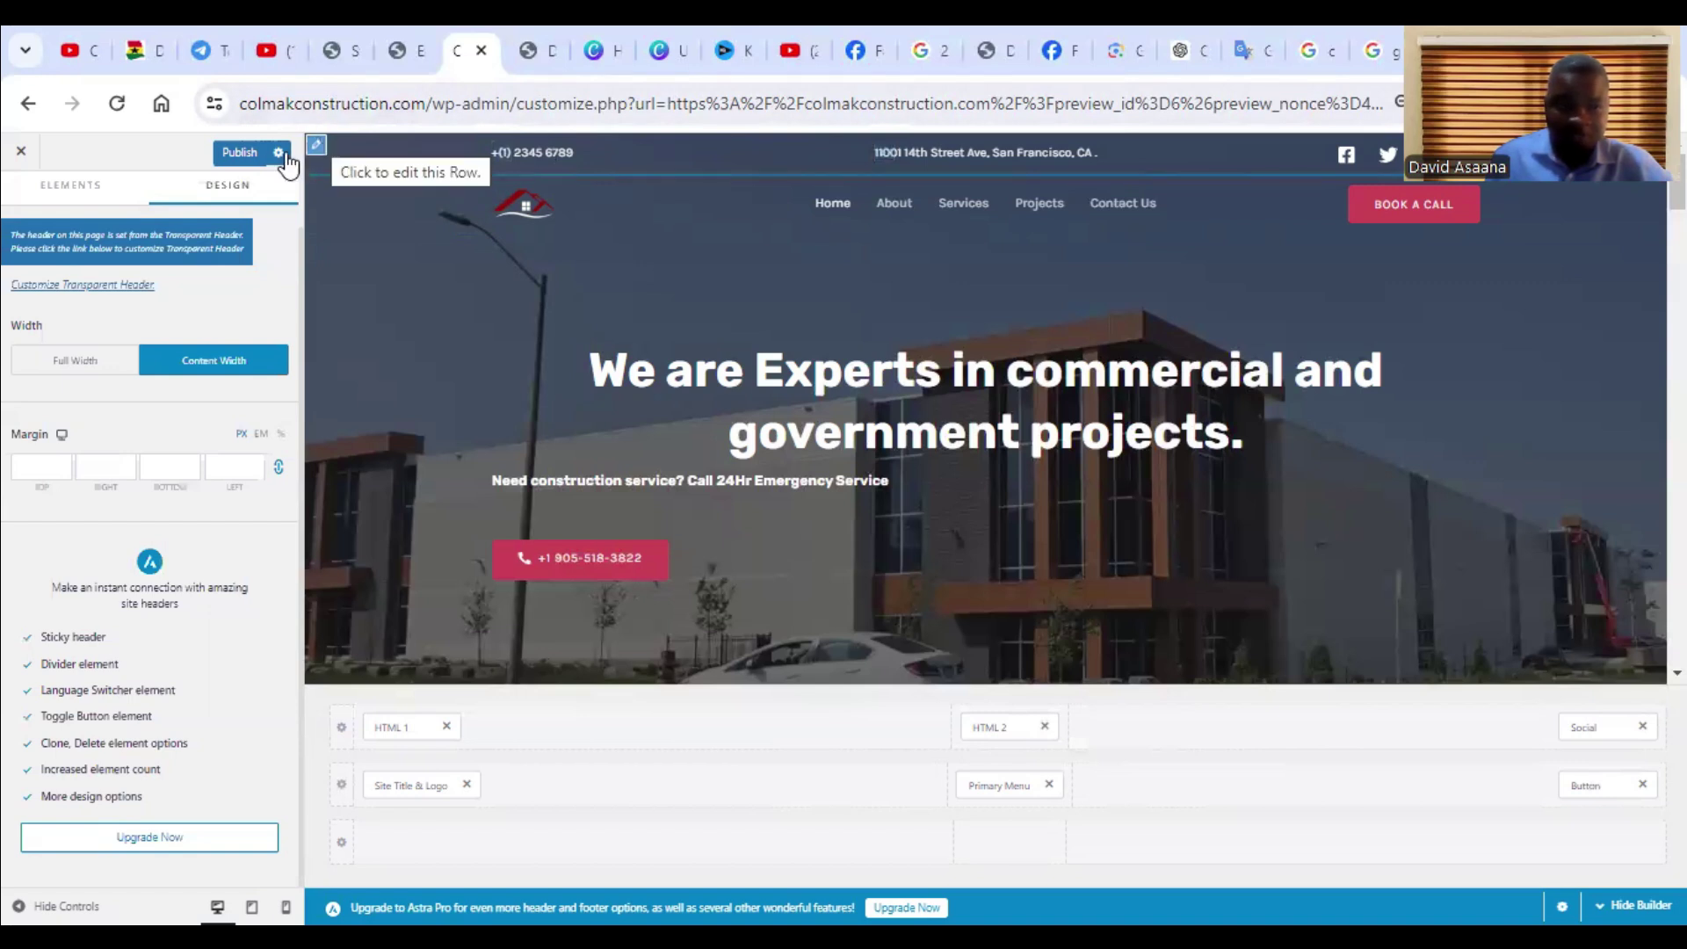
- Set the Above Header row's background colour to bright red, FF0101
left_click(318, 149)
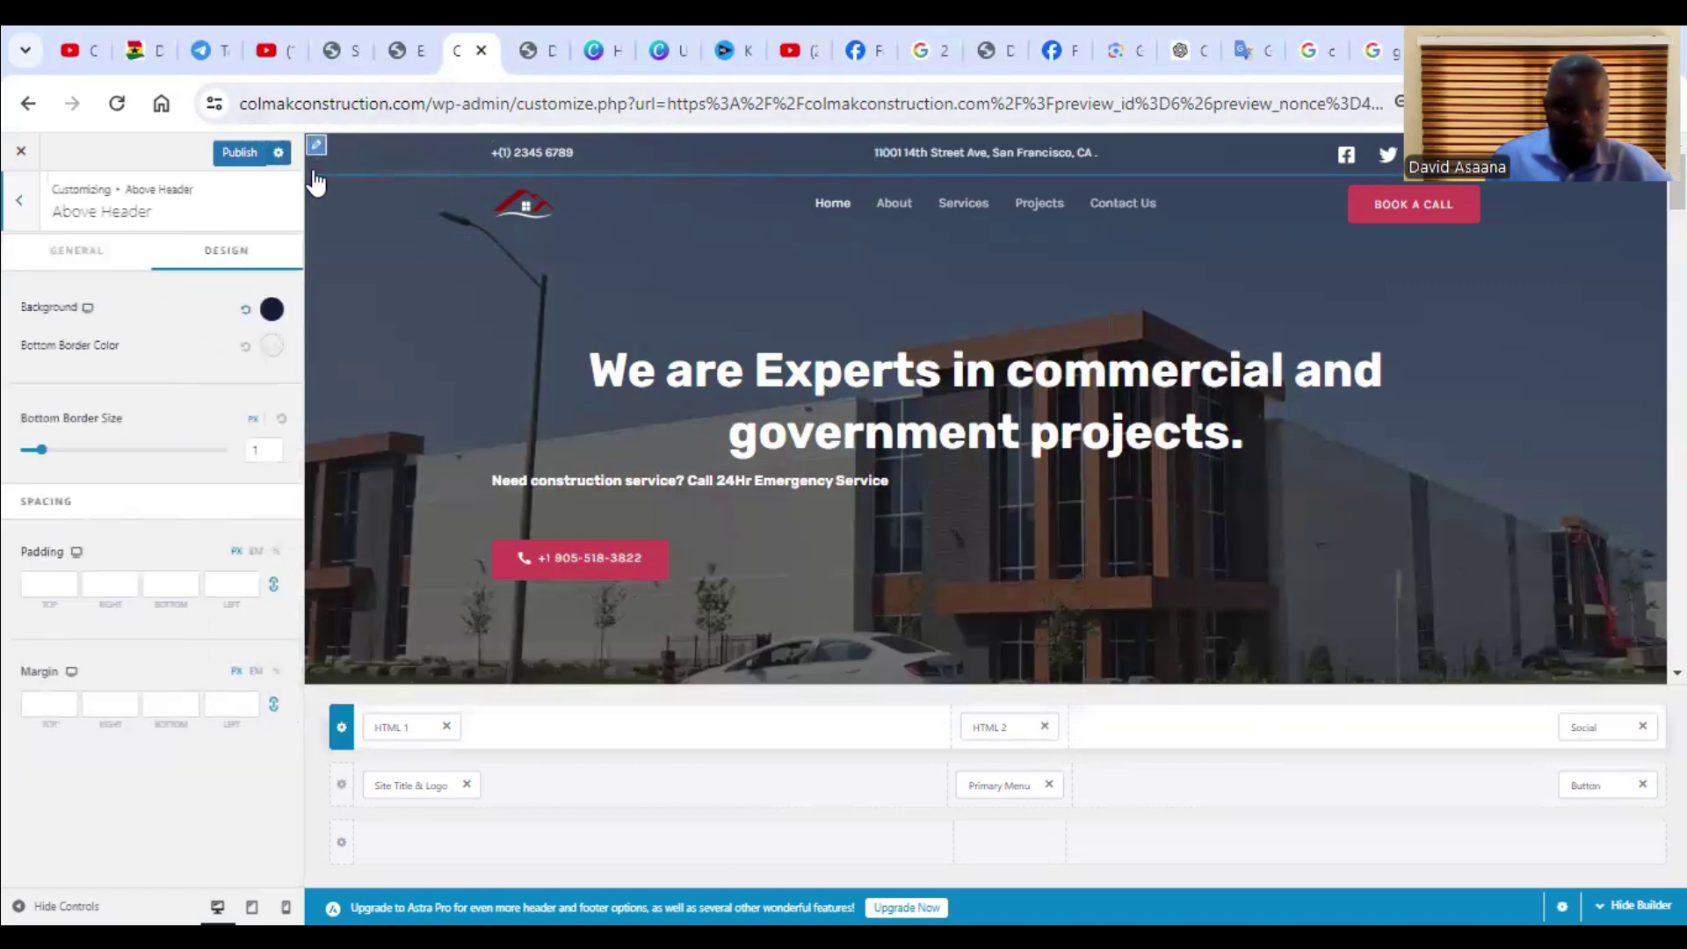
left_click(272, 310)
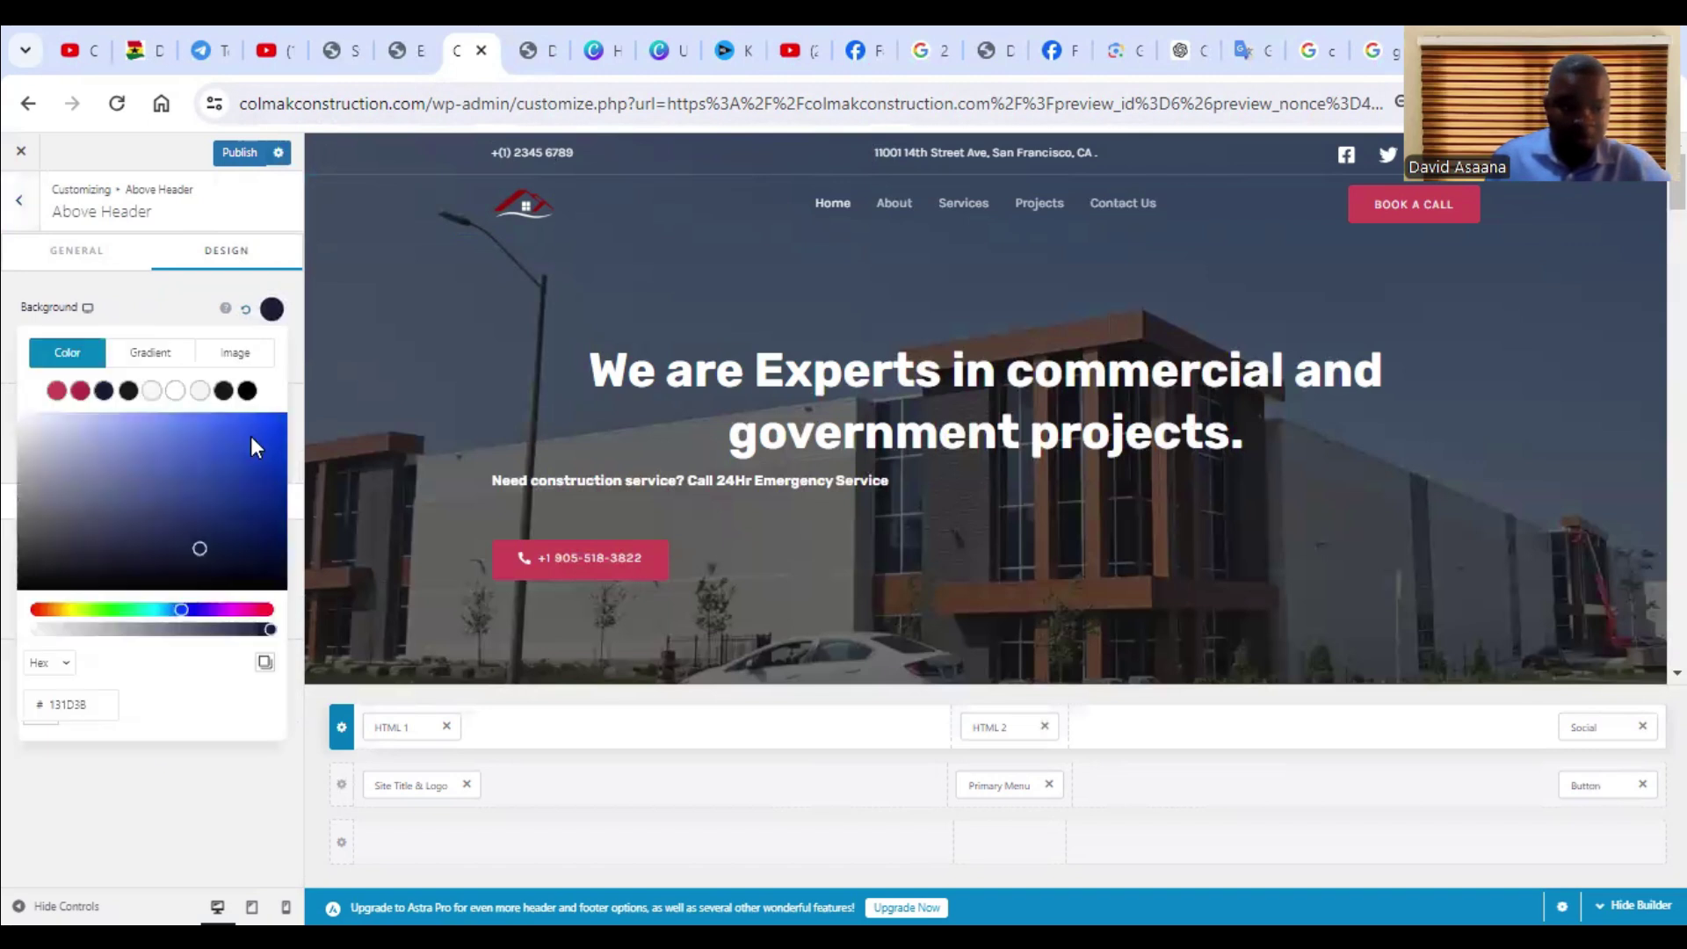
left_click_drag(201, 550, 277, 450)
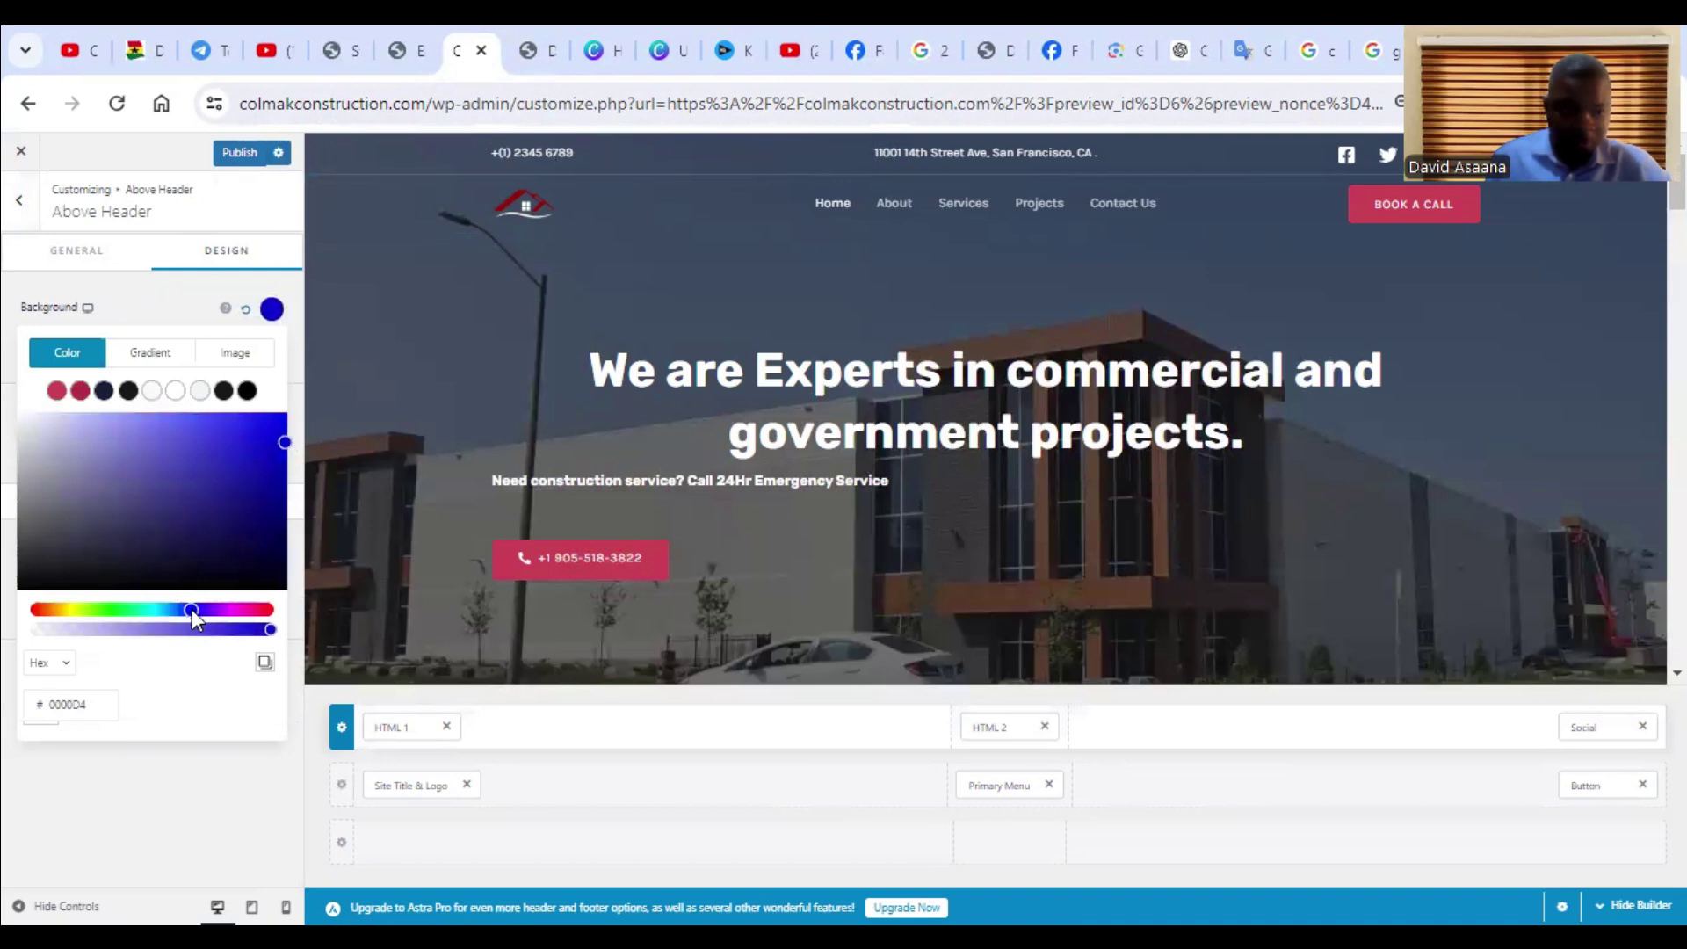
left_click_drag(191, 609, 279, 616)
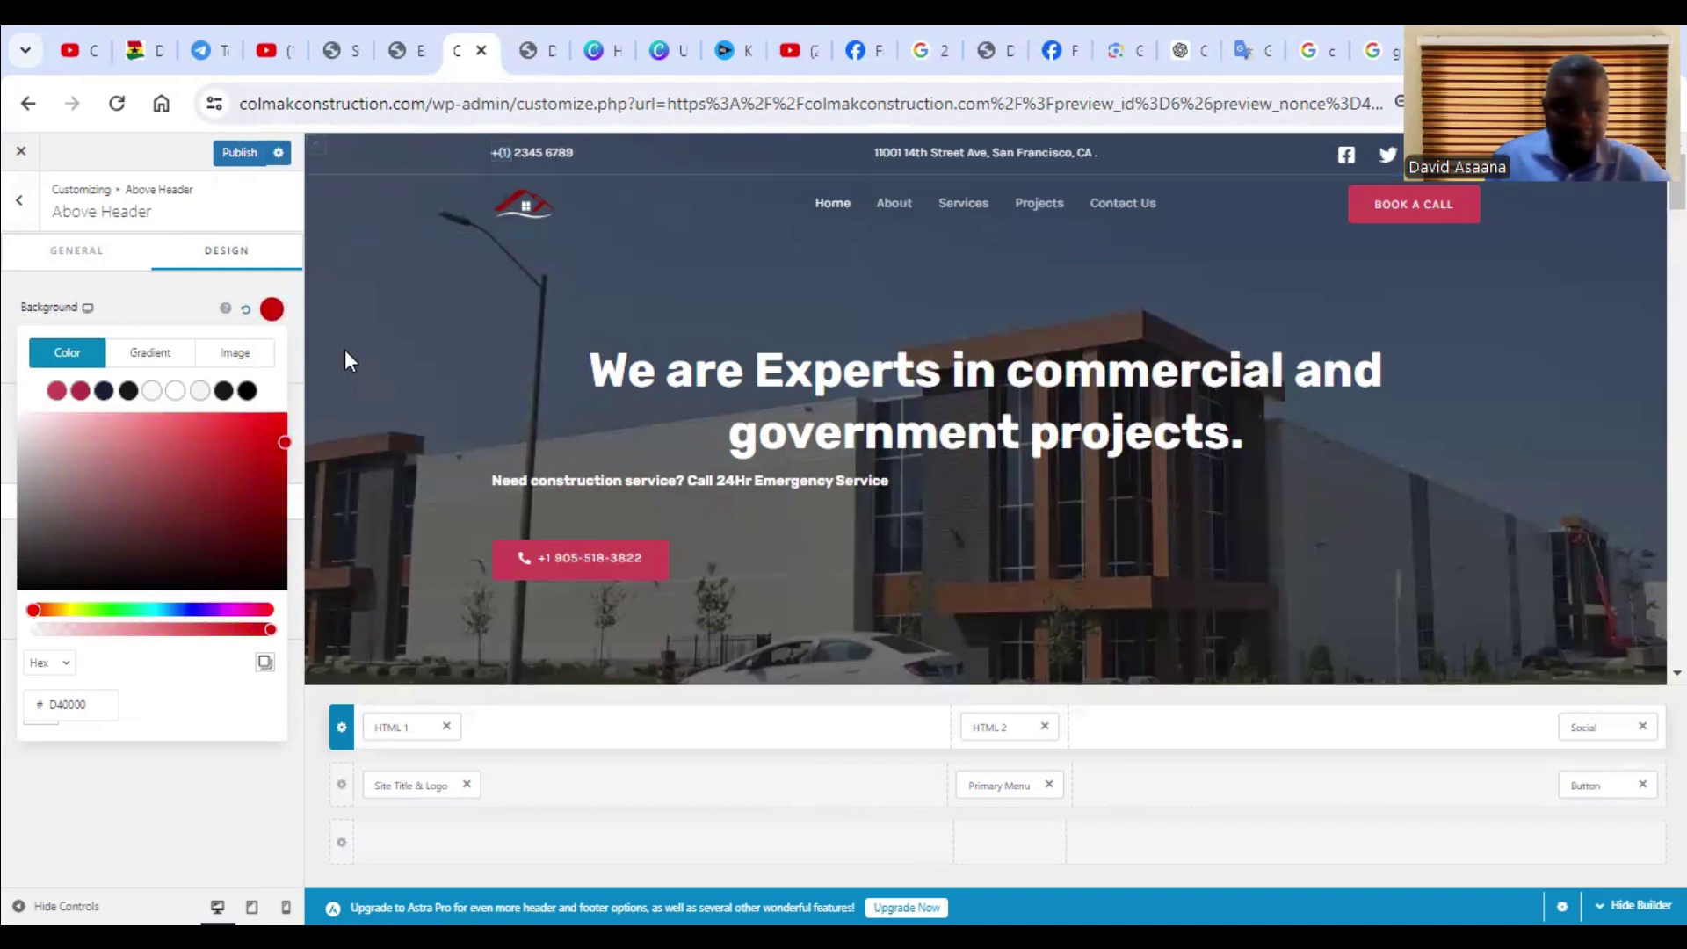
left_click_drag(282, 447, 276, 417)
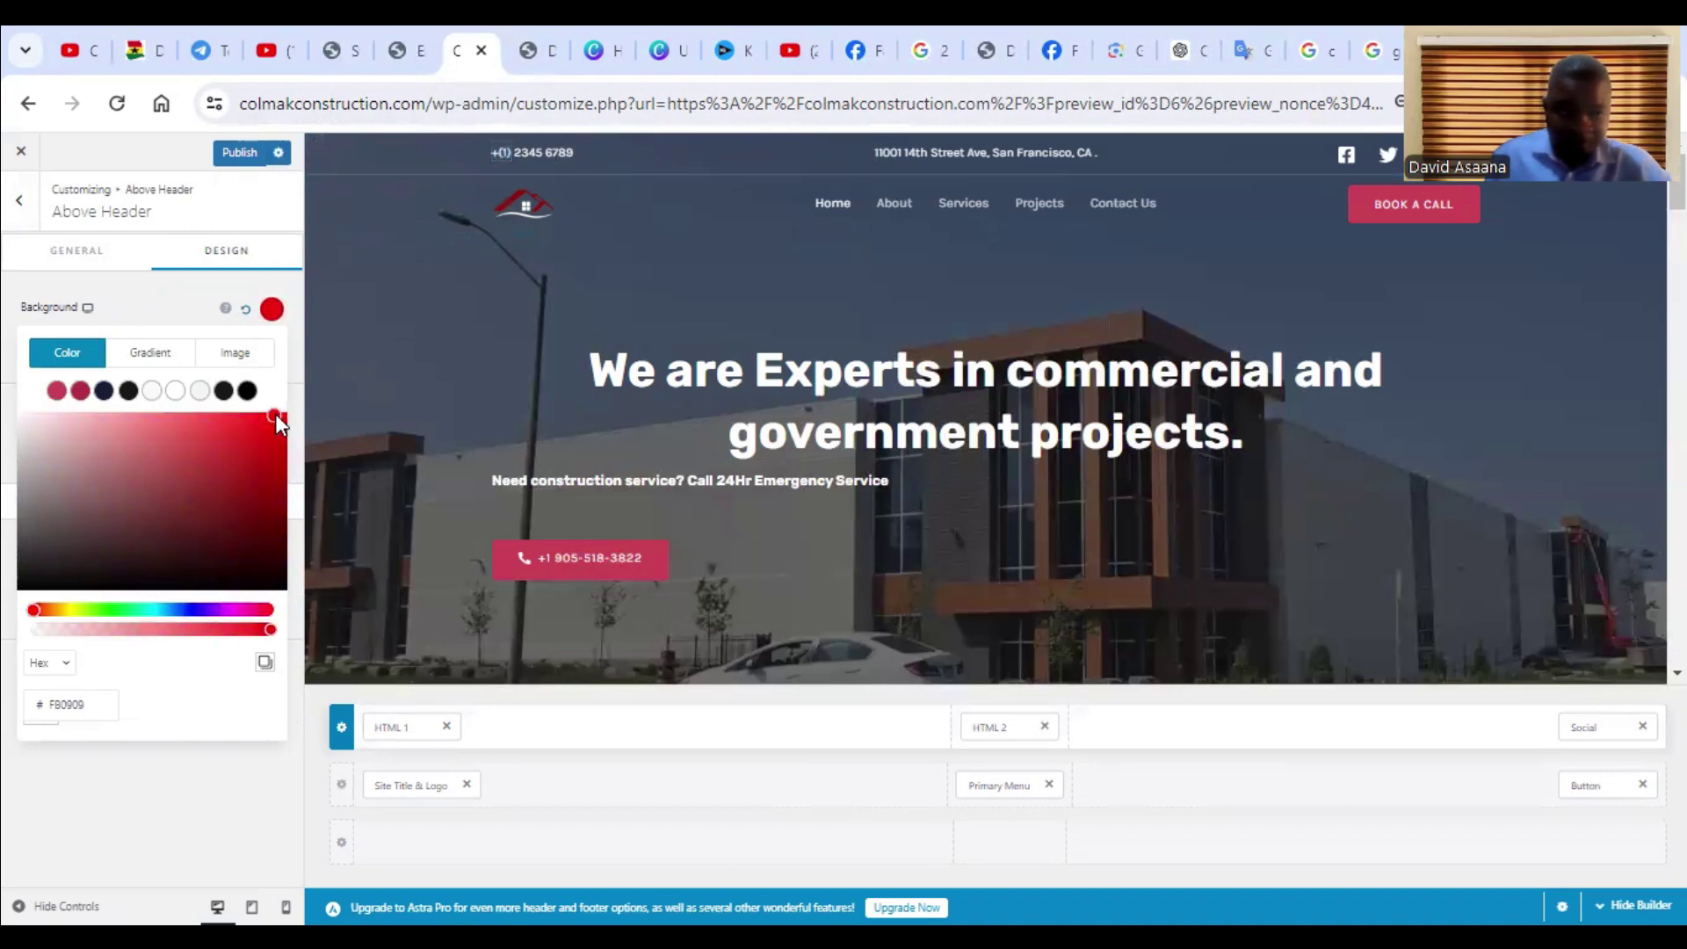
left_click_drag(311, 360, 516, 170)
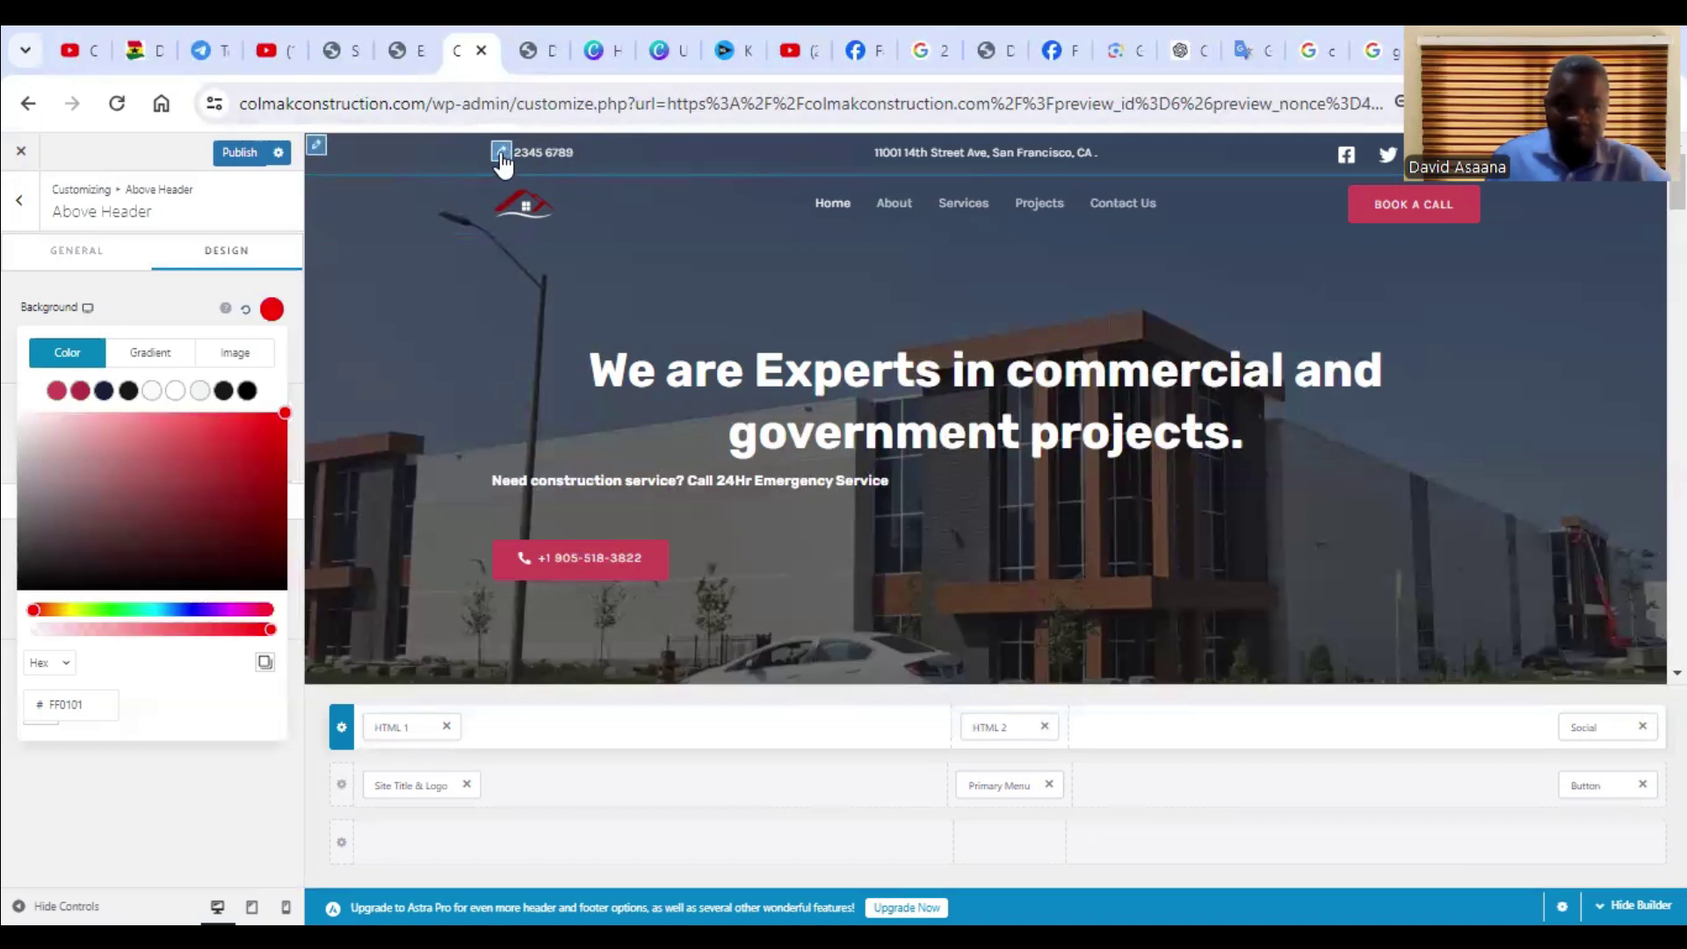
- View the HTML 1 phone and HTML 2 address editors of the header, then return to the main customizer sections
left_click(500, 152)
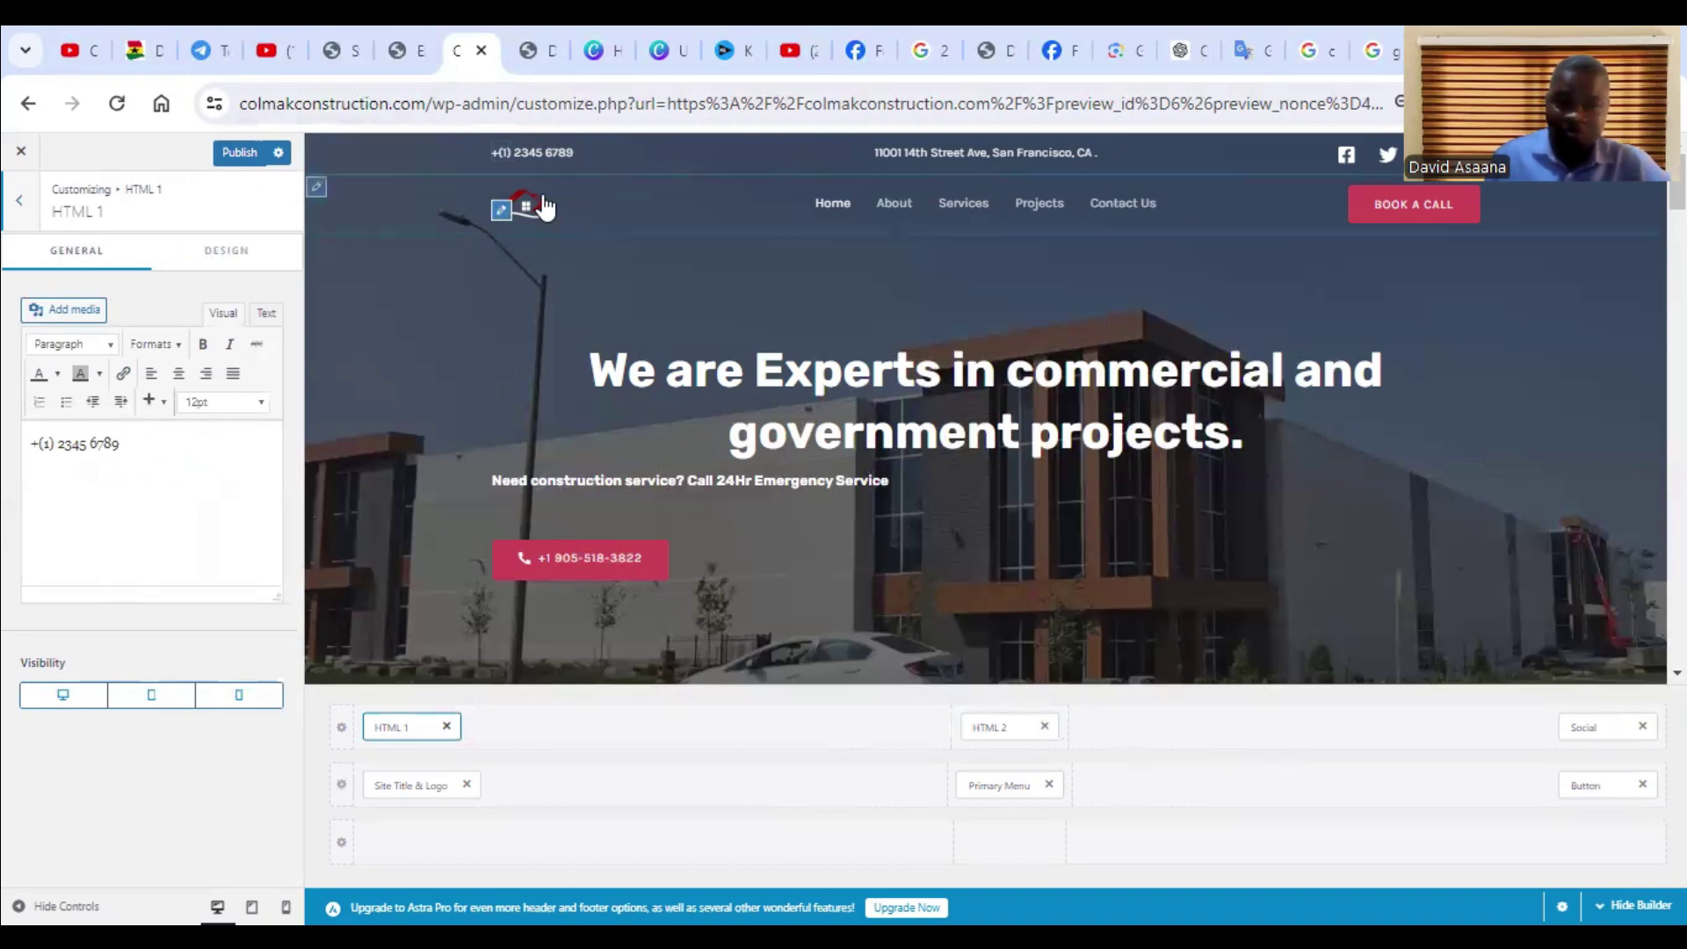
left_click(886, 153)
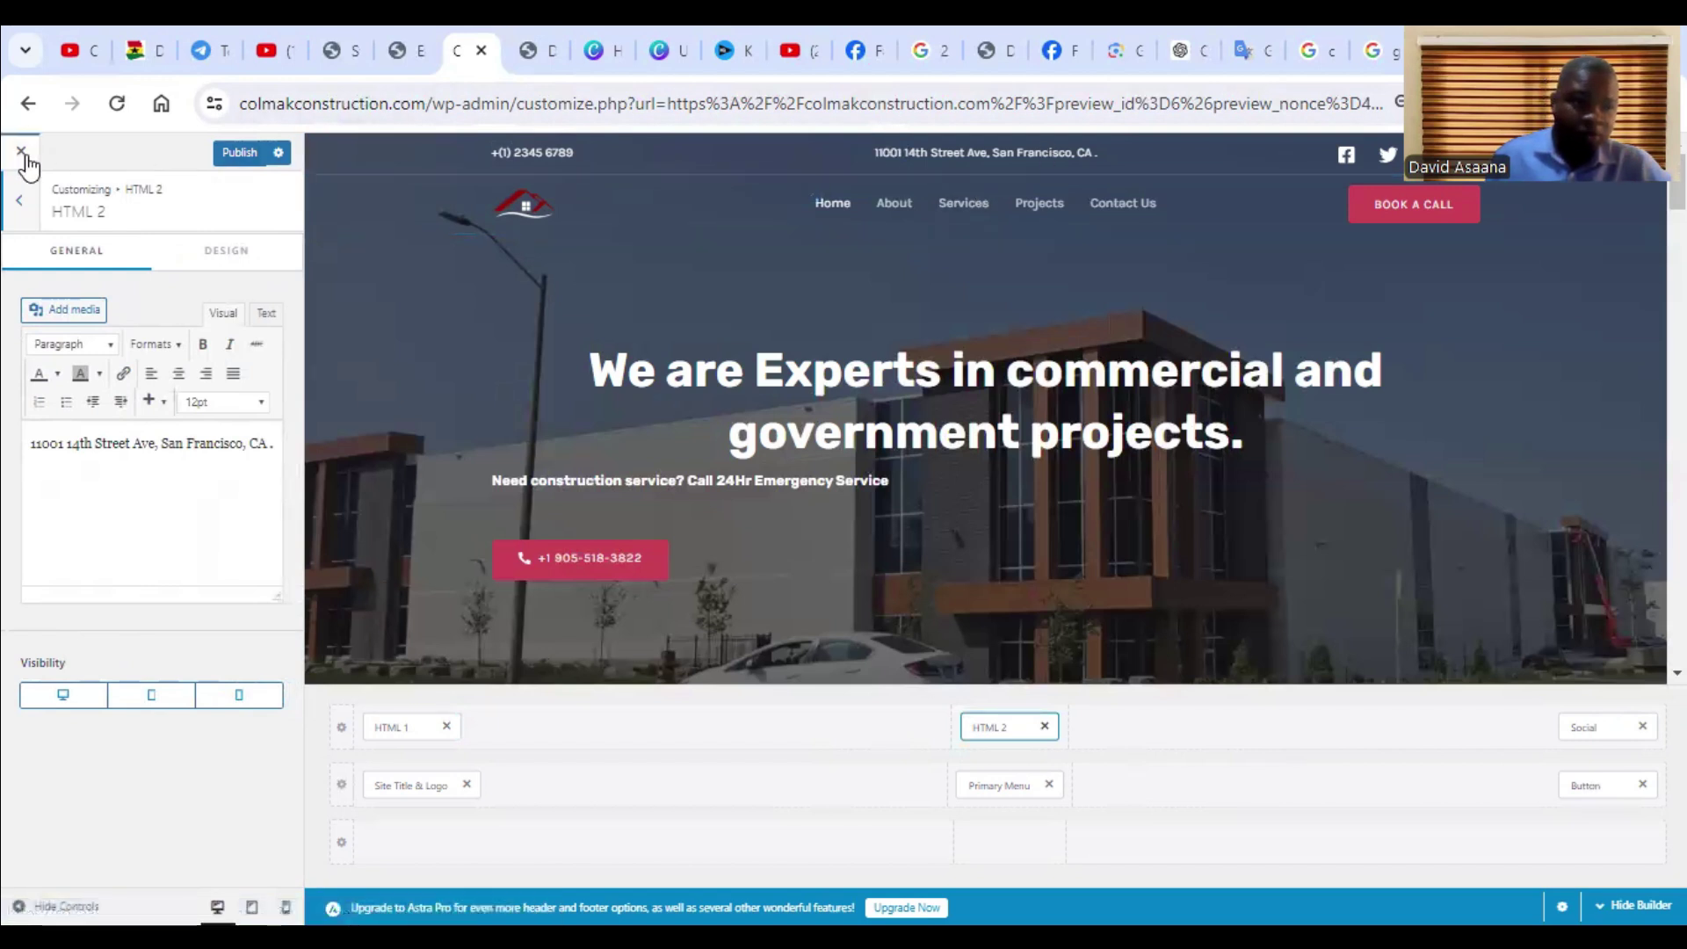
left_click(20, 202)
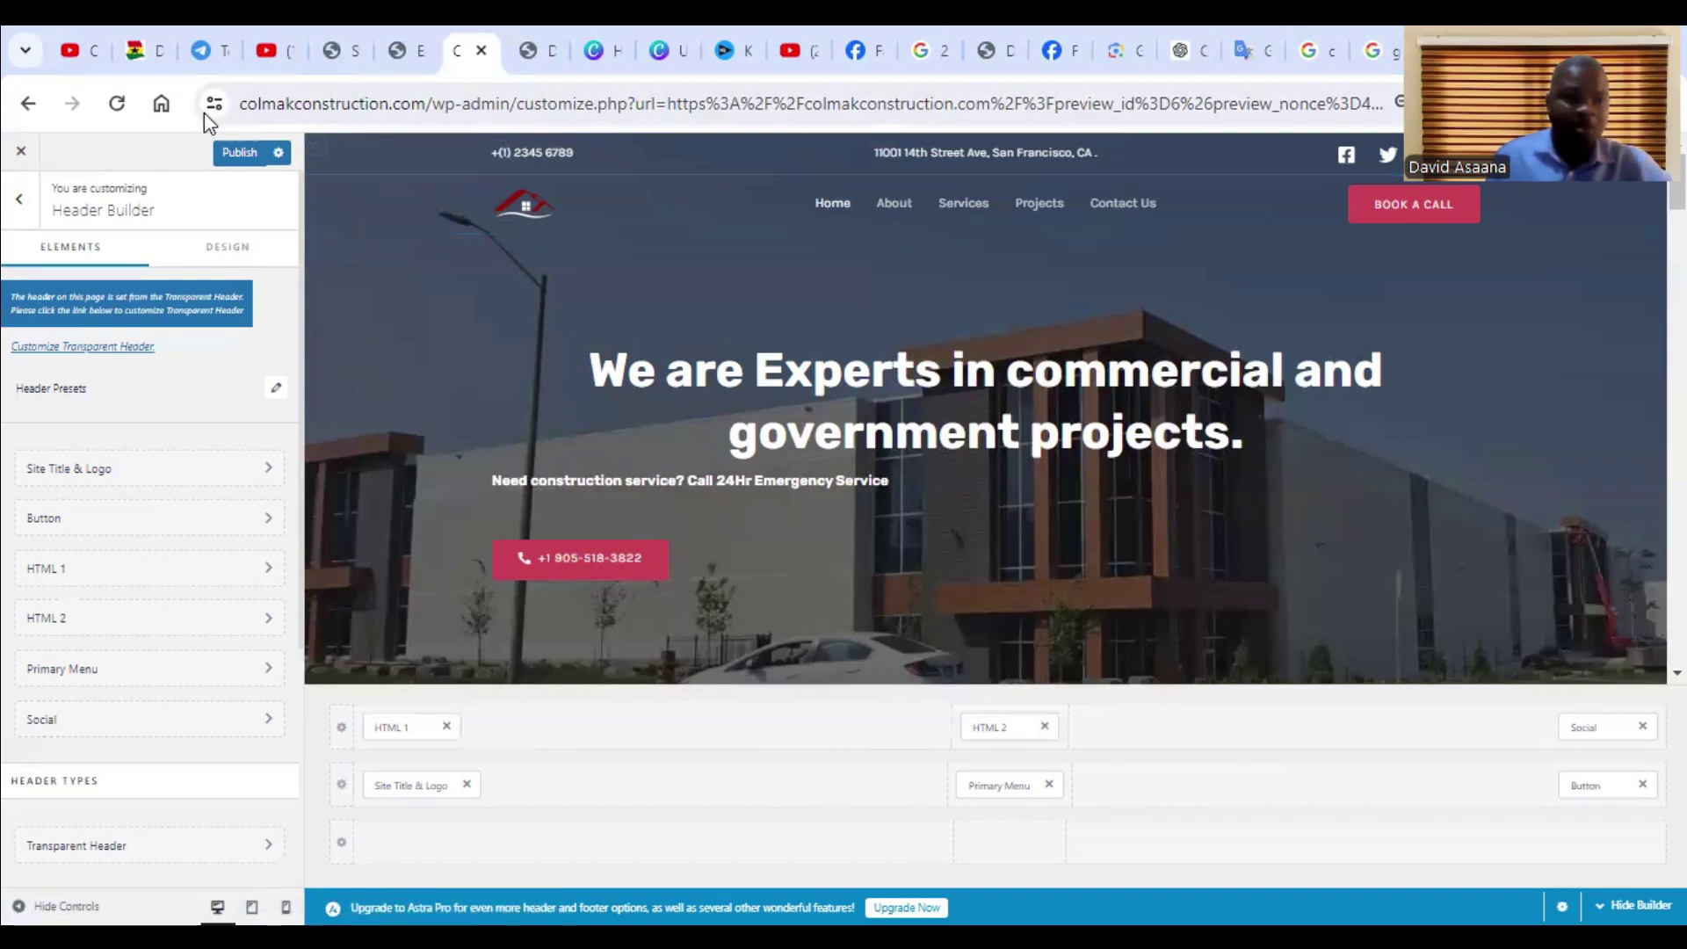
left_click(18, 199)
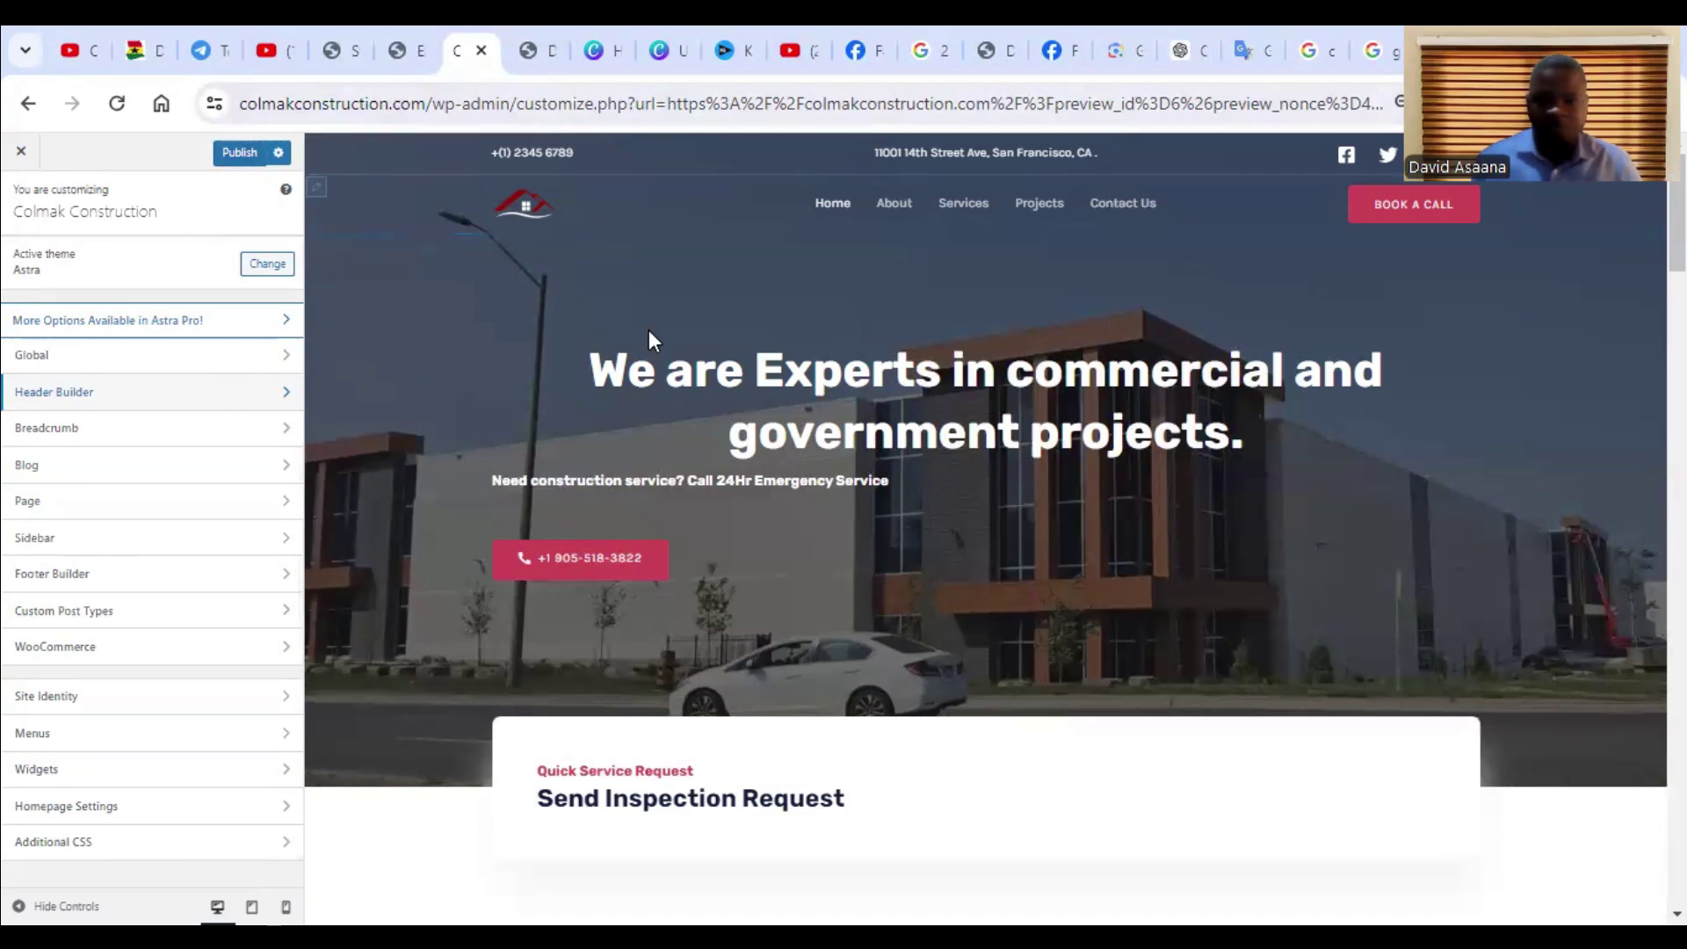
- Review the home page preview's services, statistics and company sections
scroll(1121, 513, "down", 10)
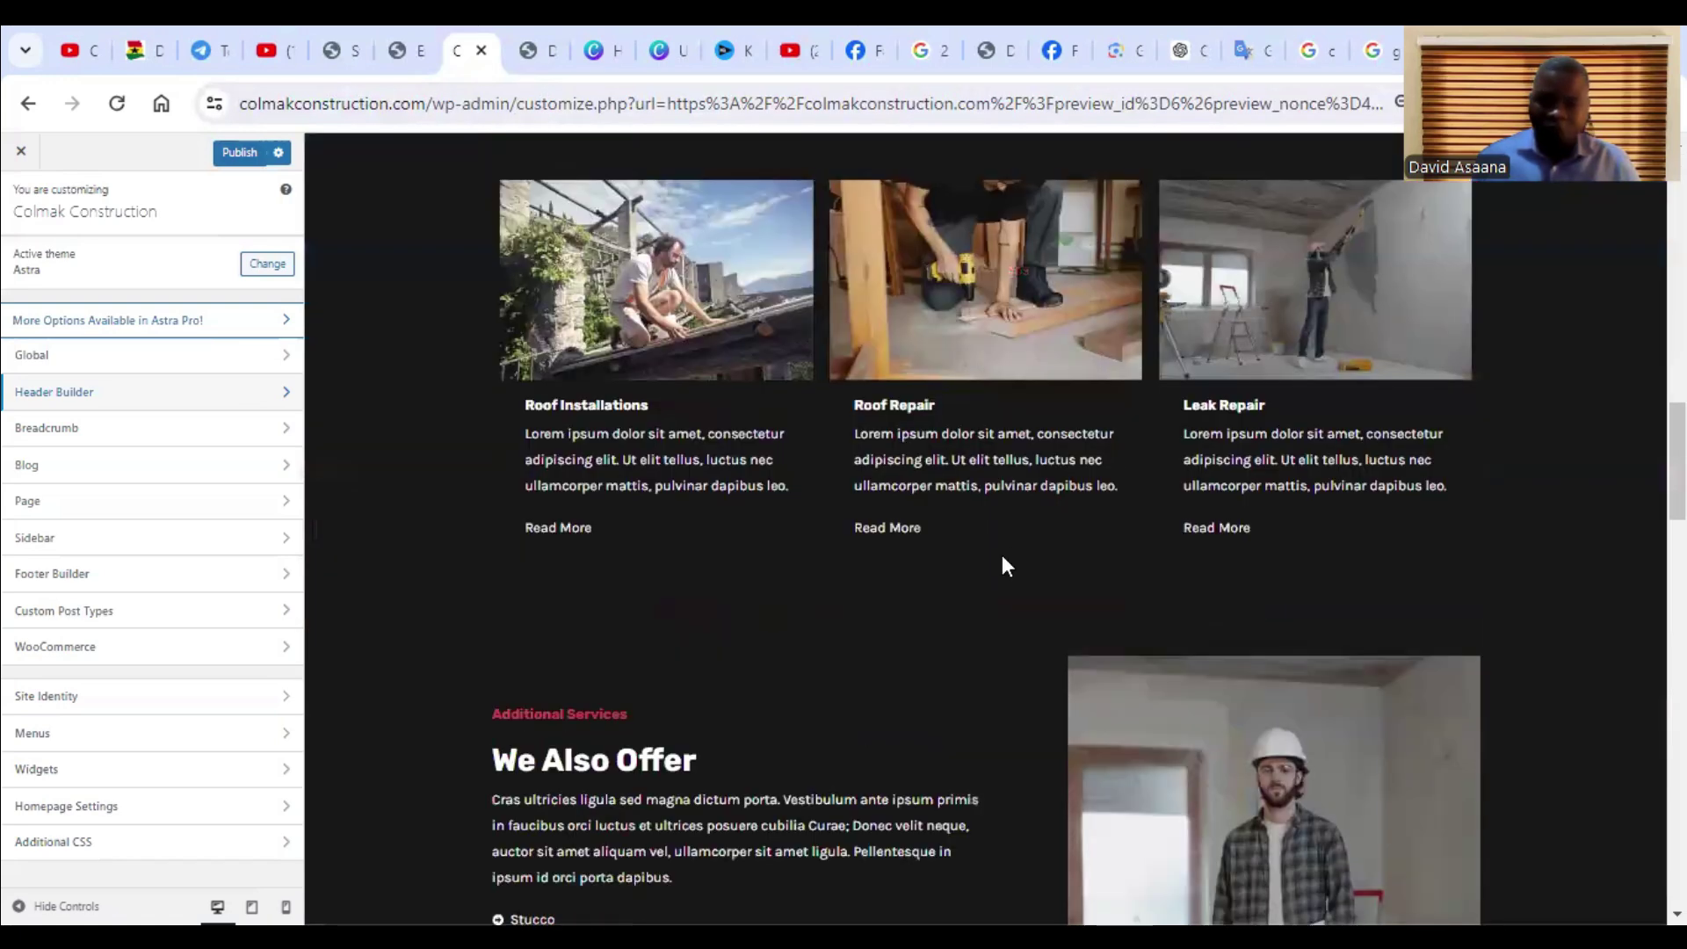
scroll(1134, 545, "down", 5)
scroll(1217, 562, "up", 10)
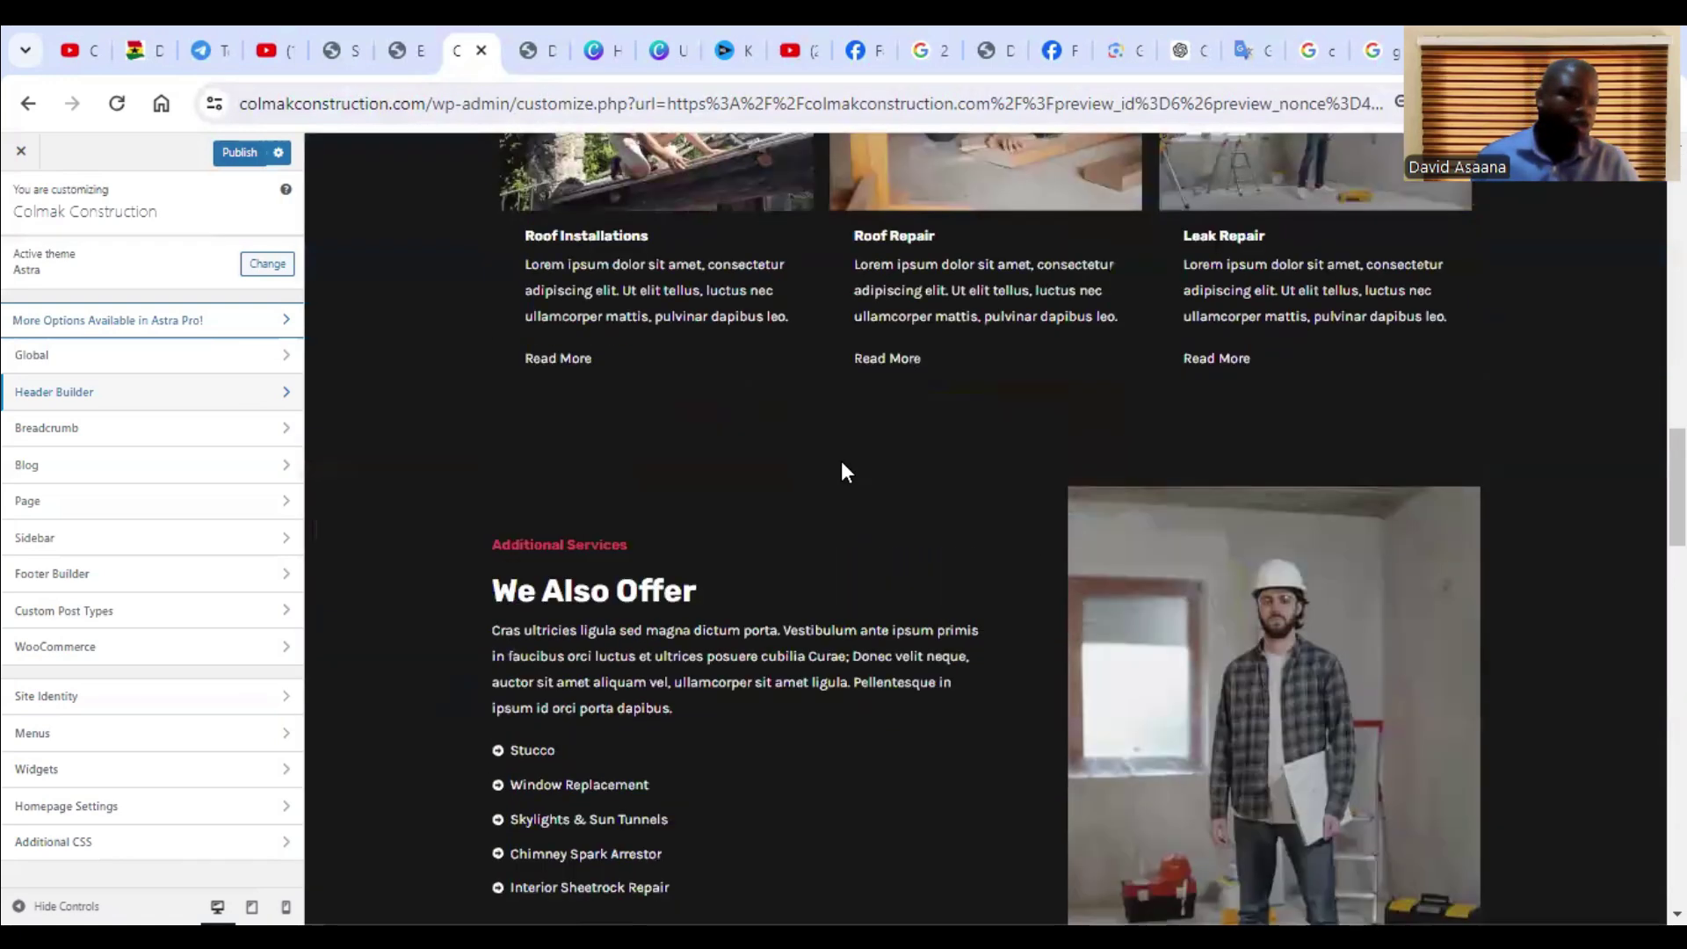
scroll(846, 472, "up", 1)
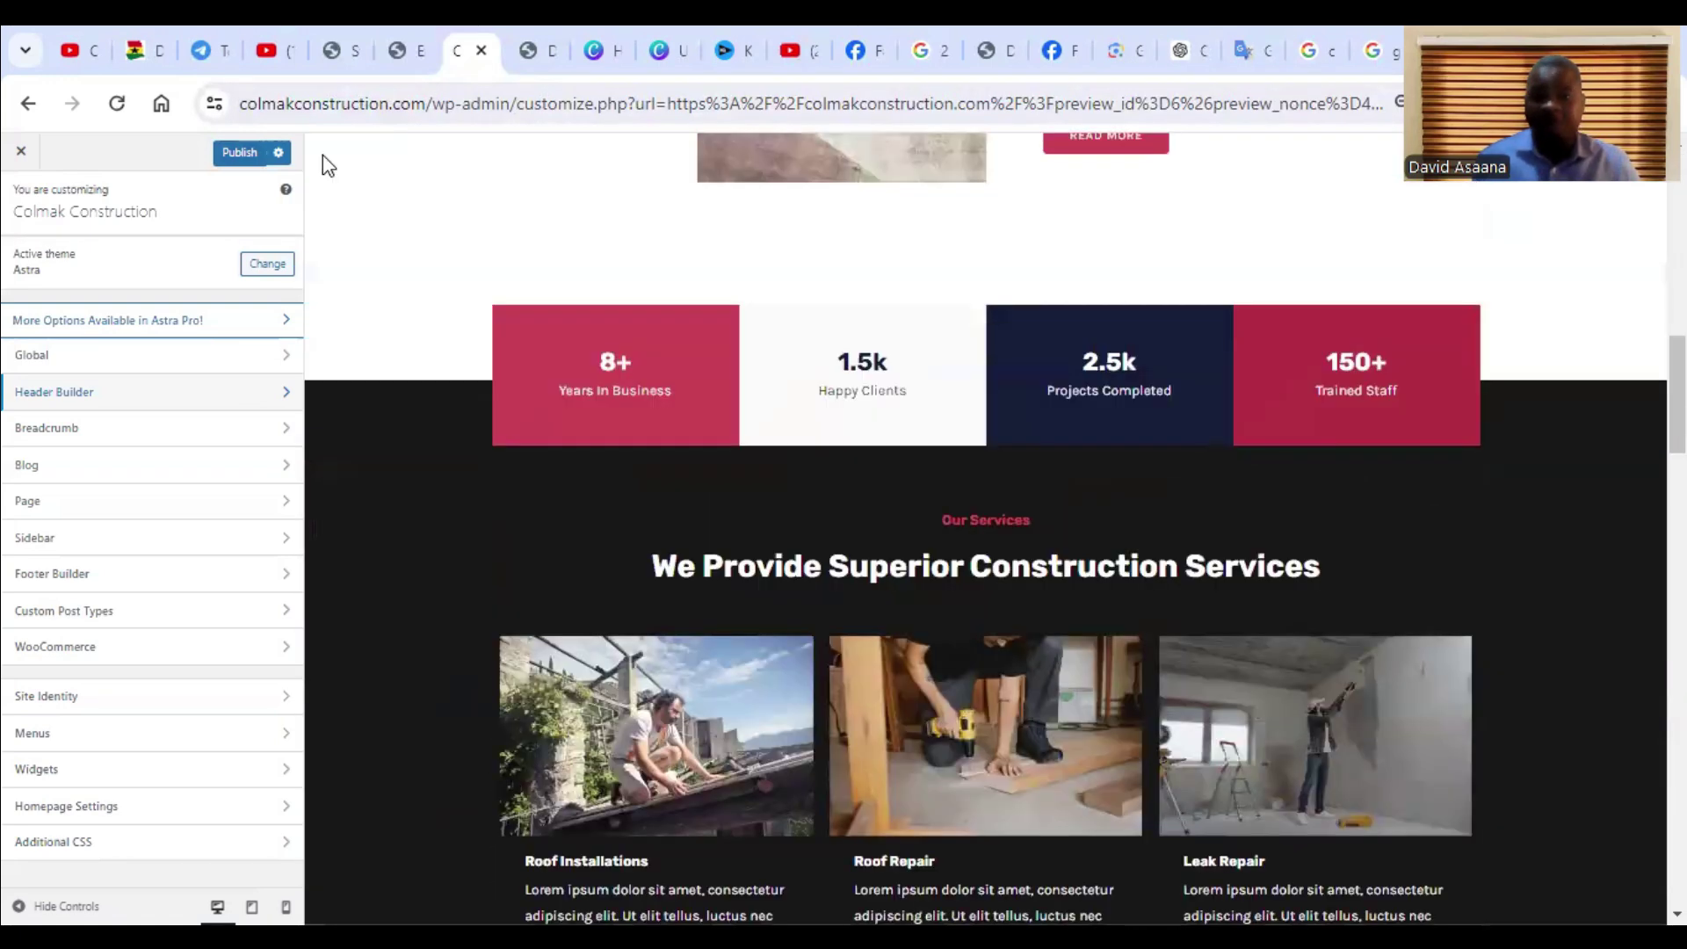
scroll(914, 479, "up", 6)
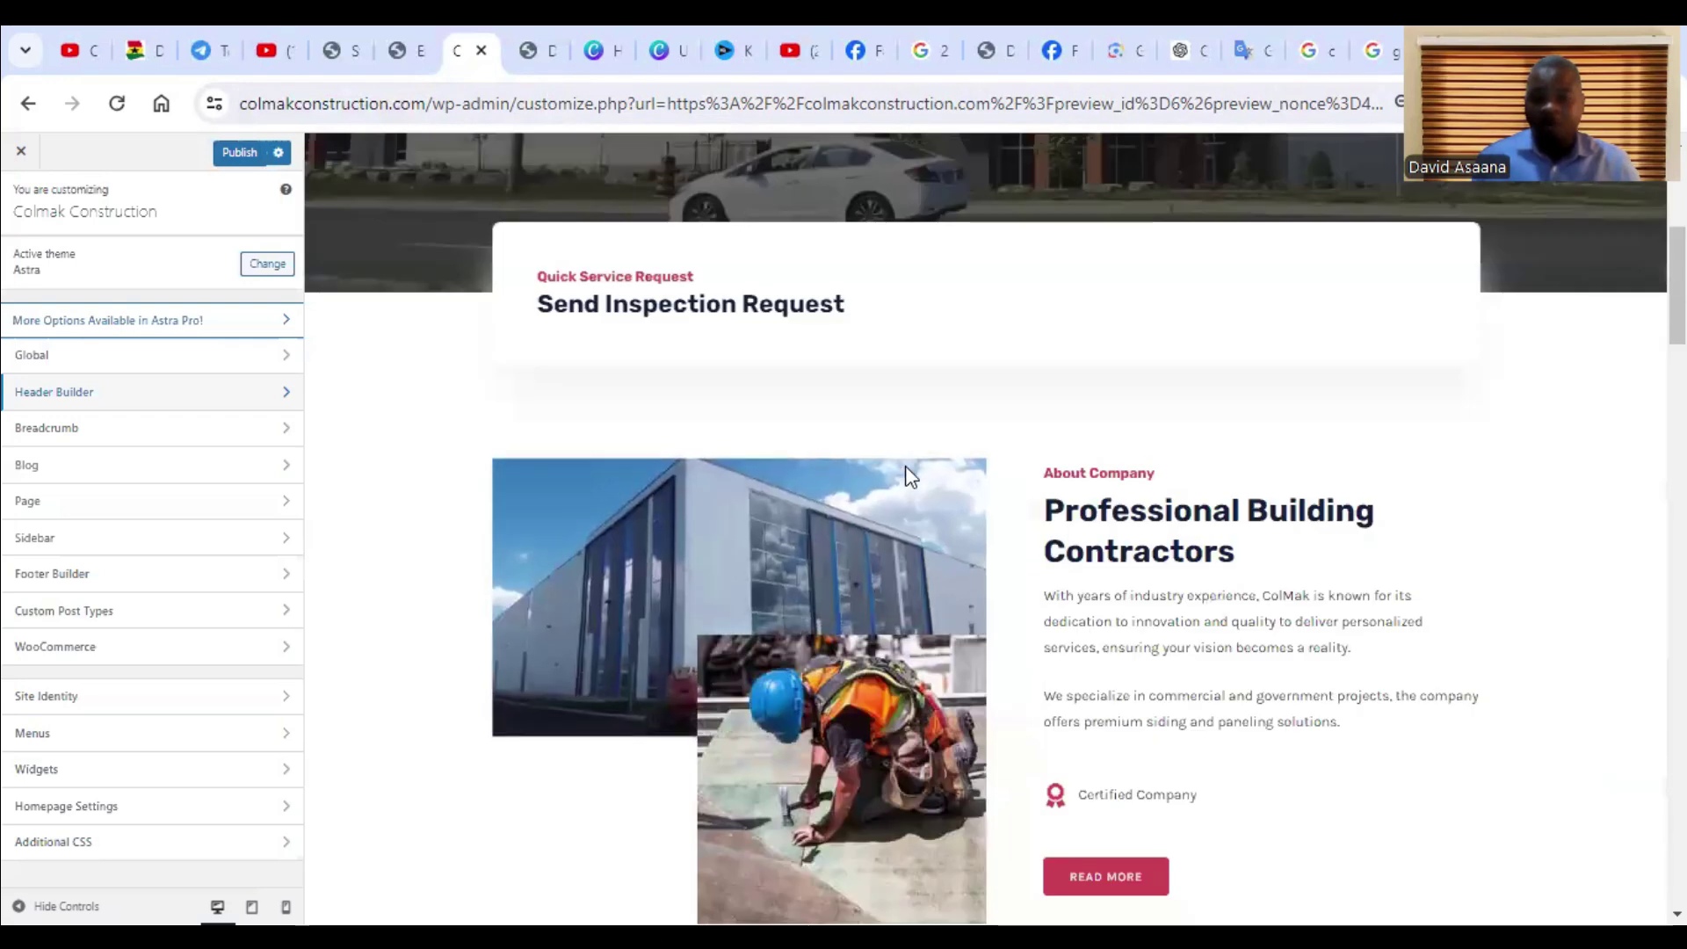